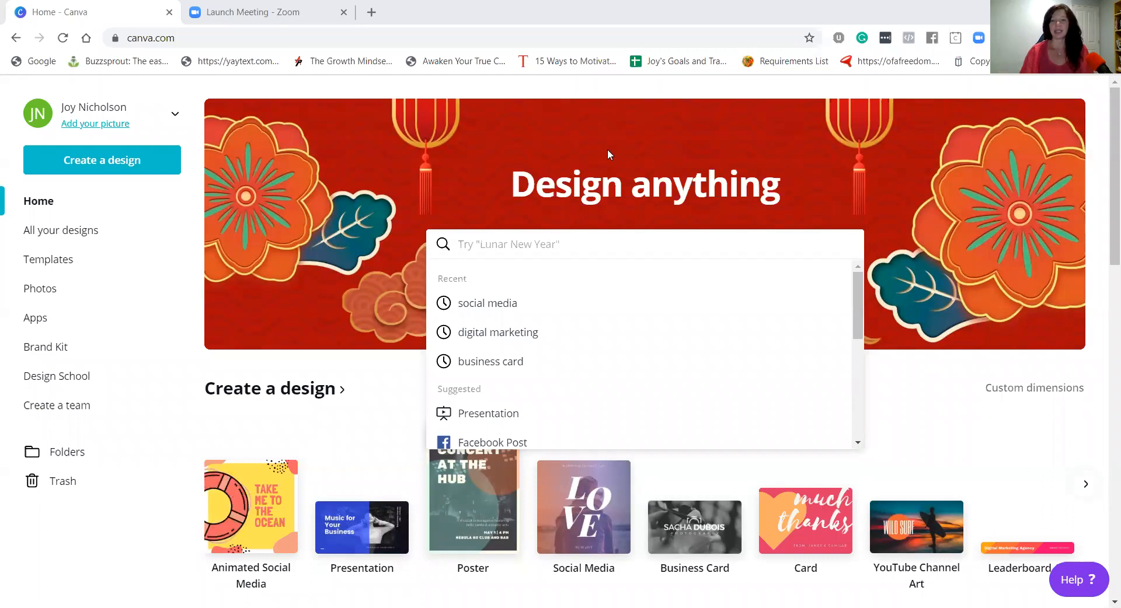
# Step: Dismiss the search suggestions and look through the thumbnails of all previously made designs
pyautogui.click(601, 92)
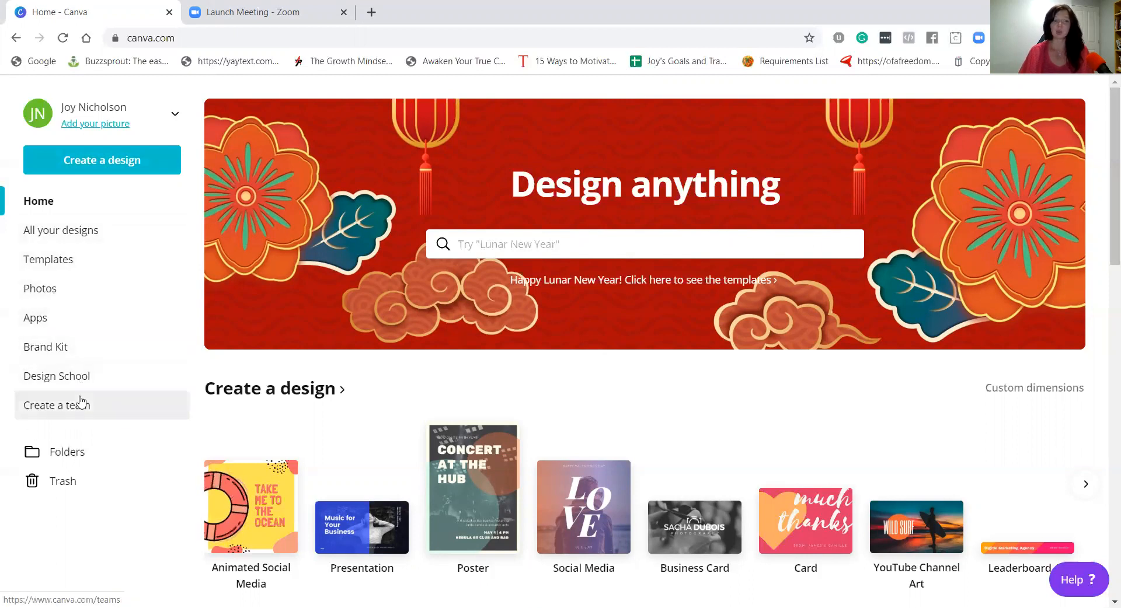
pyautogui.click(41, 231)
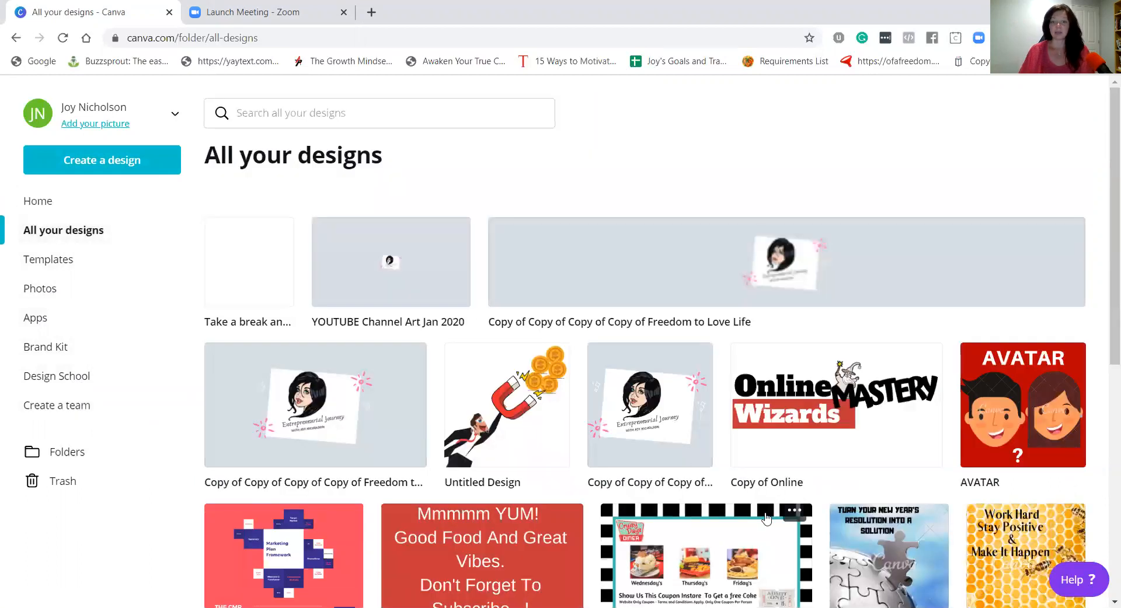
pyautogui.scroll(-9, 765, 514)
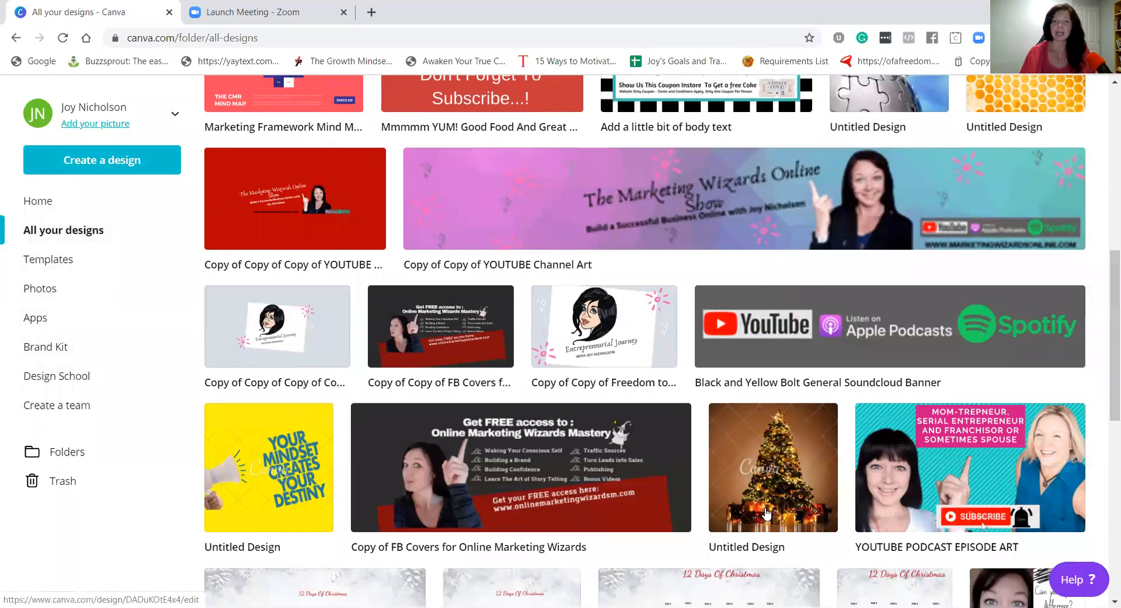
pyautogui.scroll(-3, 766, 514)
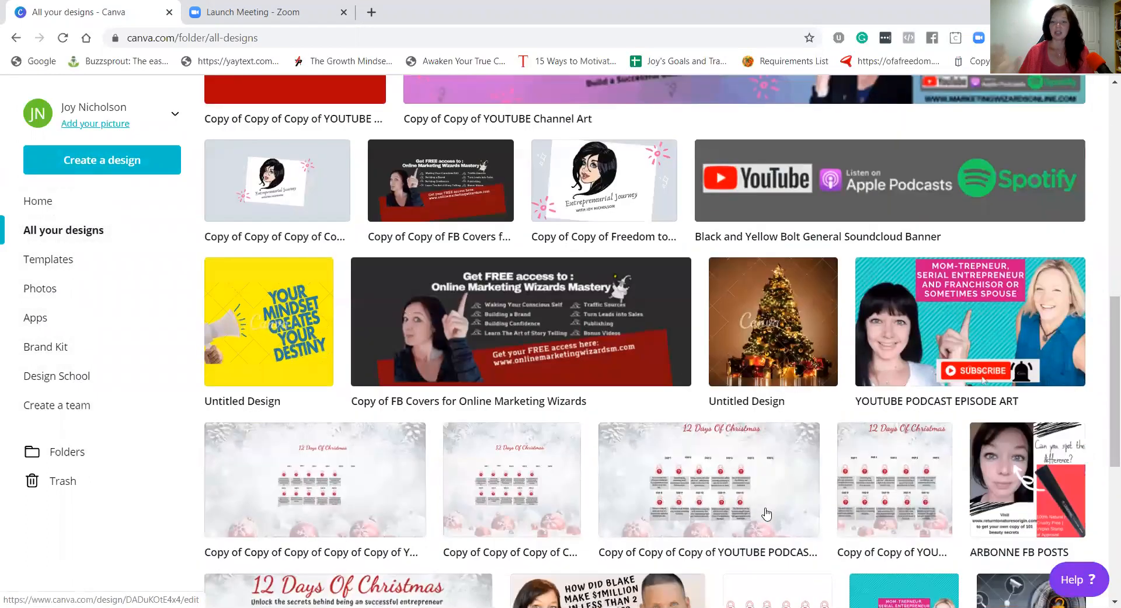
pyautogui.scroll(-6, 761, 509)
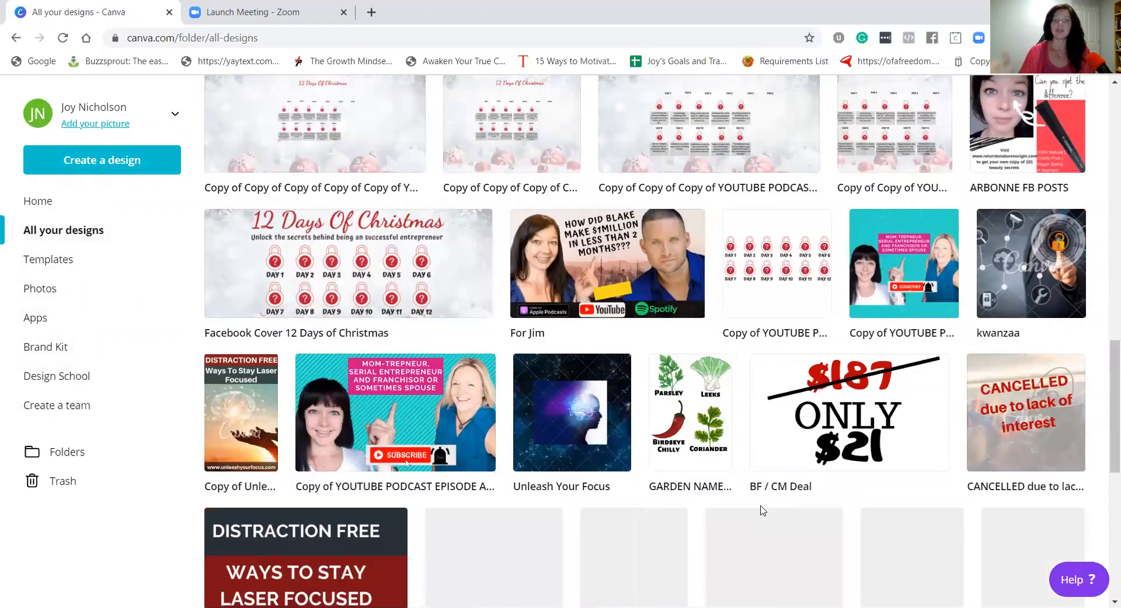
pyautogui.scroll(-10, 759, 467)
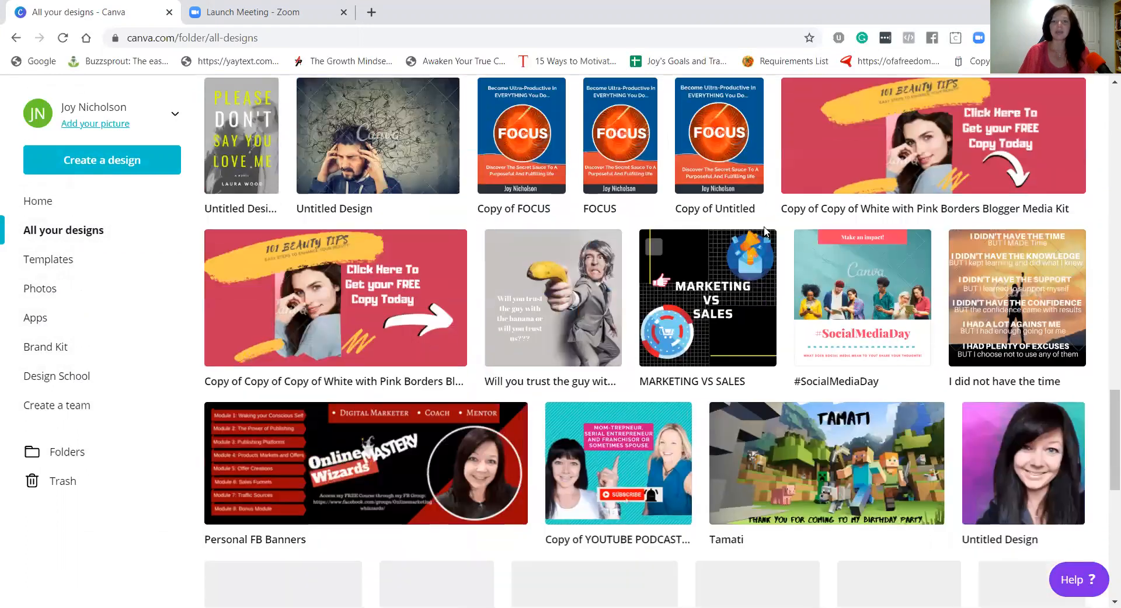
pyautogui.scroll(1, 750, 209)
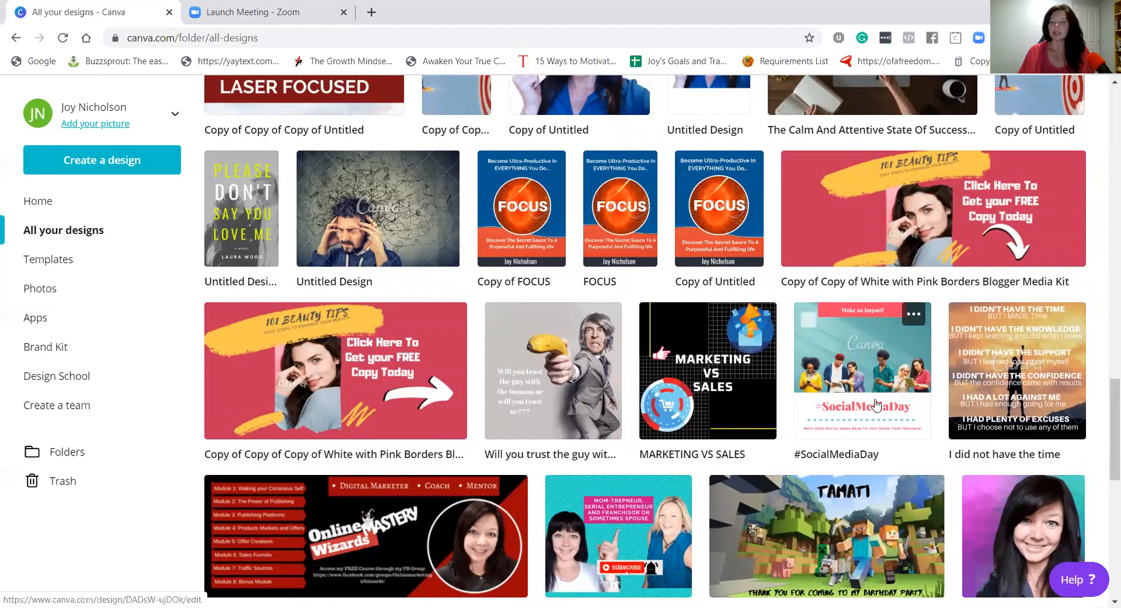
pyautogui.scroll(-4, 875, 380)
pyautogui.scroll(-20, 876, 403)
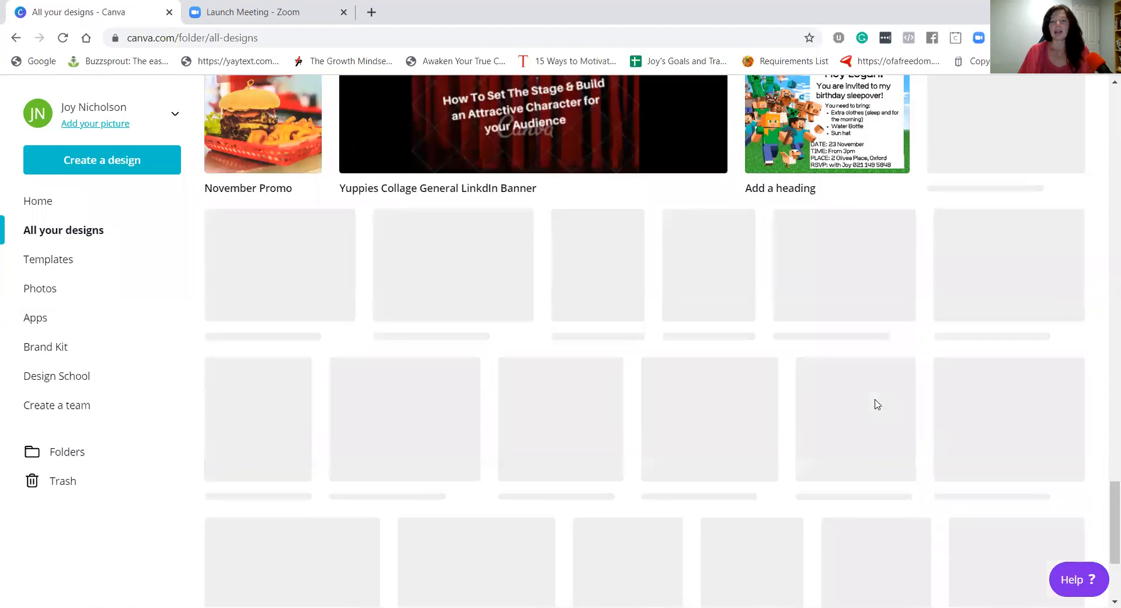
pyautogui.scroll(5, 657, 325)
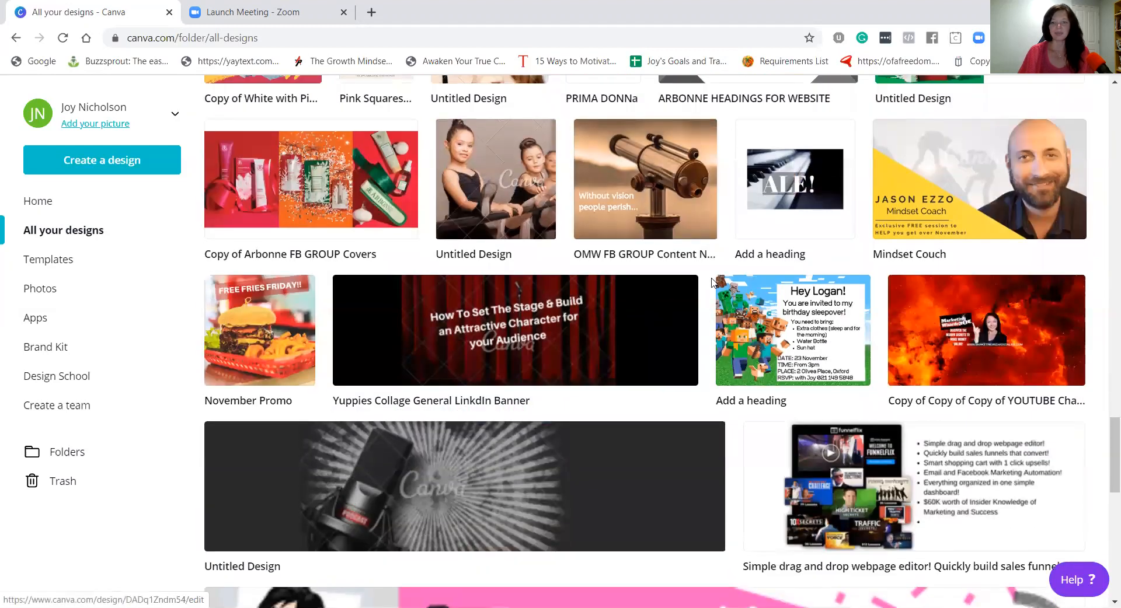
pyautogui.scroll(-5, 714, 283)
pyautogui.scroll(-5, 714, 283)
pyautogui.scroll(15, 715, 282)
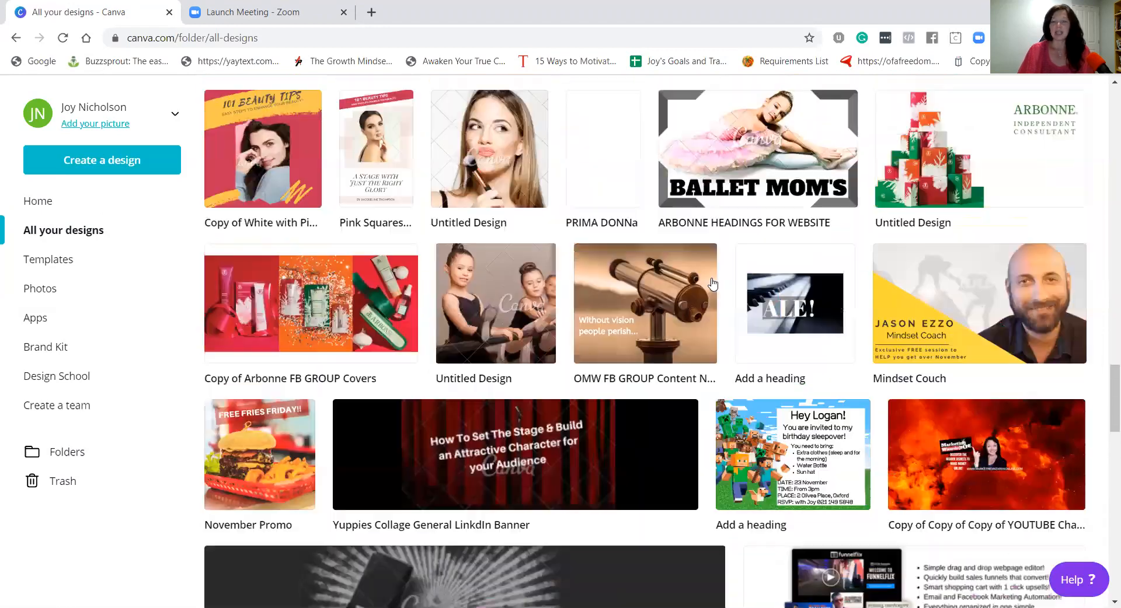
pyautogui.scroll(20, 717, 282)
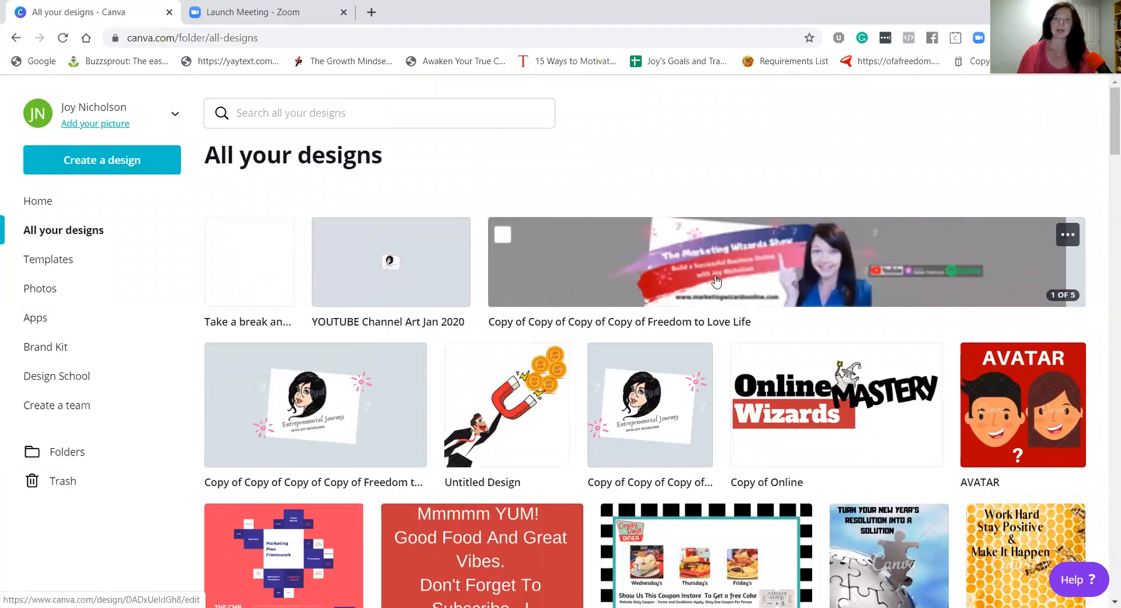
# Step: Open the template library and look through its design categories, from posters and logos to web banners and web ads
pyautogui.click(30, 252)
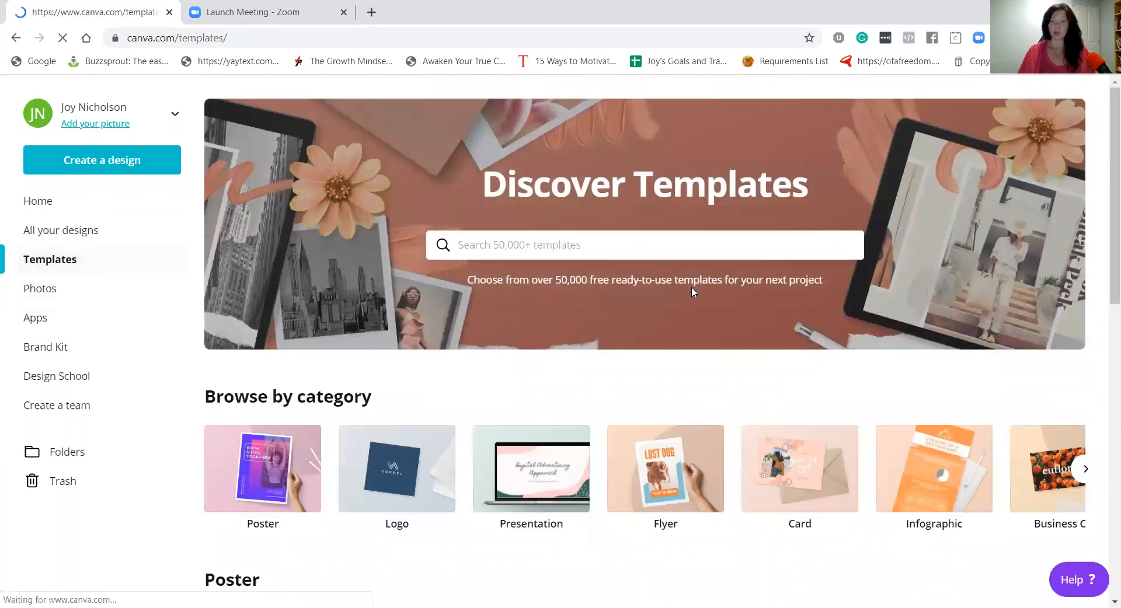
pyautogui.scroll(-3, 850, 508)
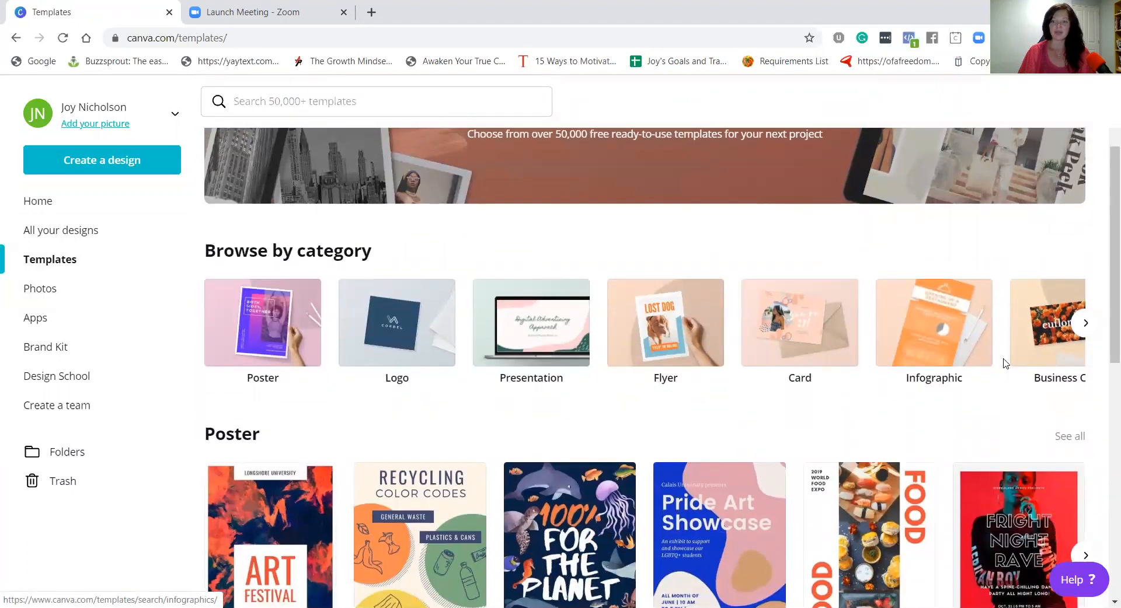
pyautogui.click(1086, 322)
pyautogui.click(1086, 323)
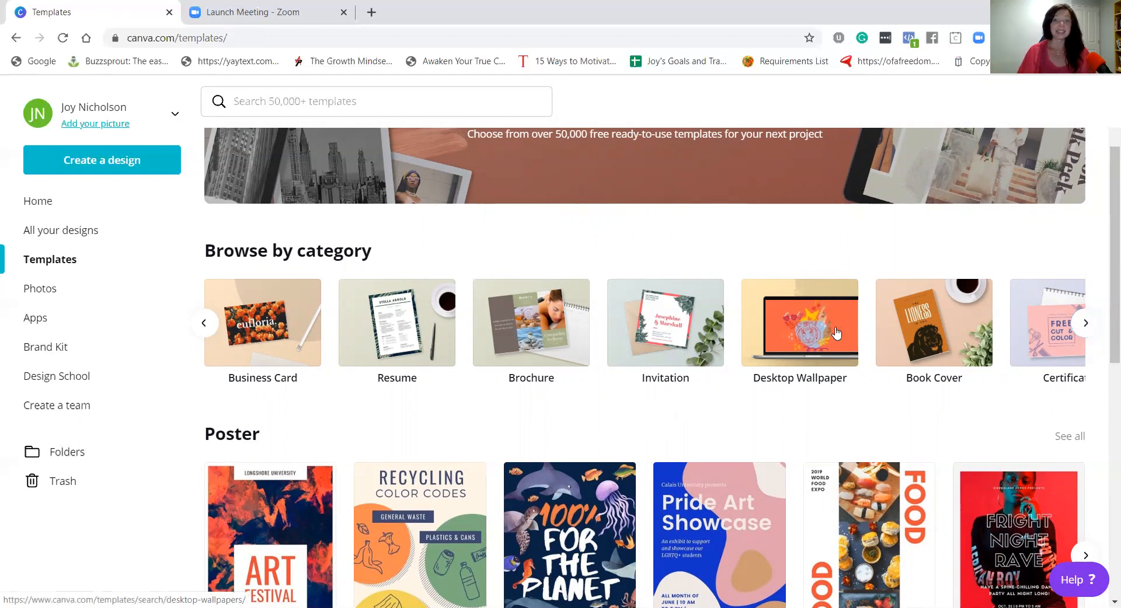
pyautogui.click(1085, 323)
pyautogui.click(1085, 323)
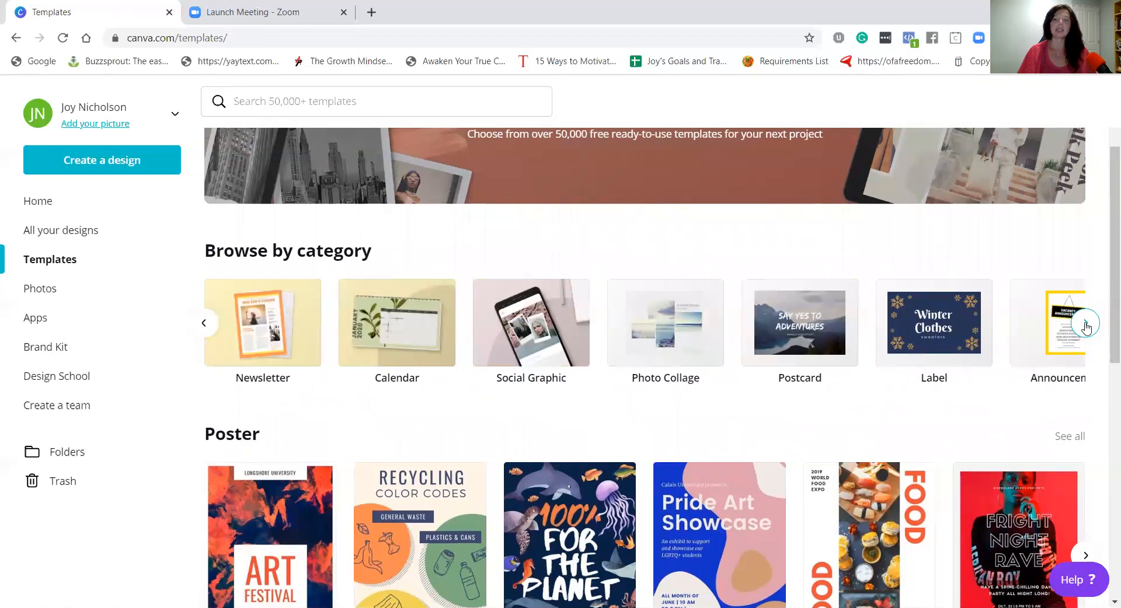
pyautogui.click(1085, 324)
pyautogui.click(1085, 324)
pyautogui.click(1085, 324)
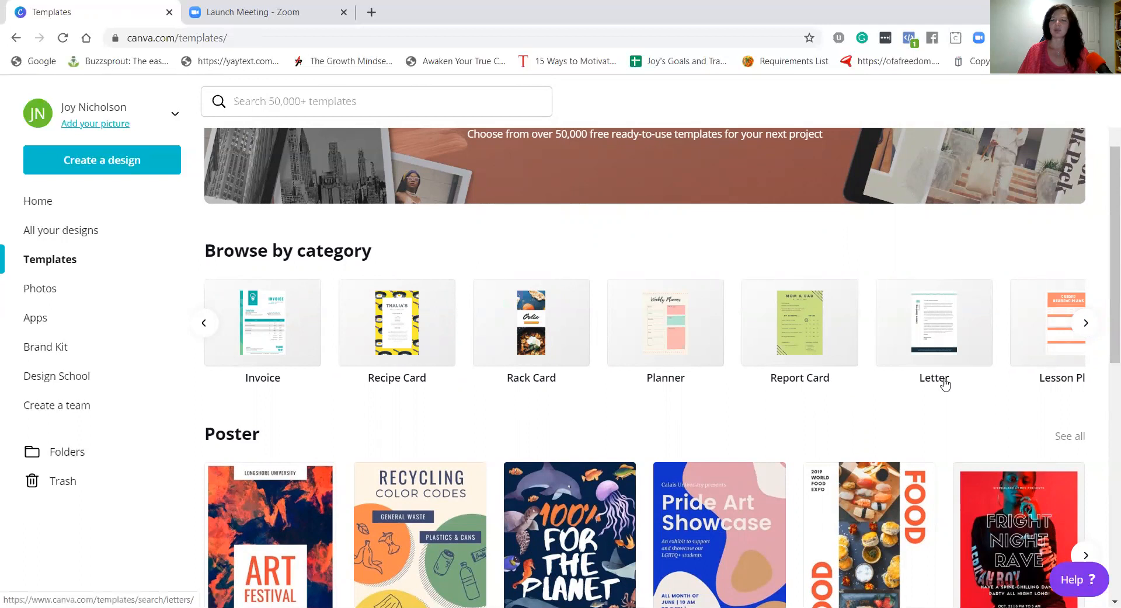
pyautogui.click(1085, 323)
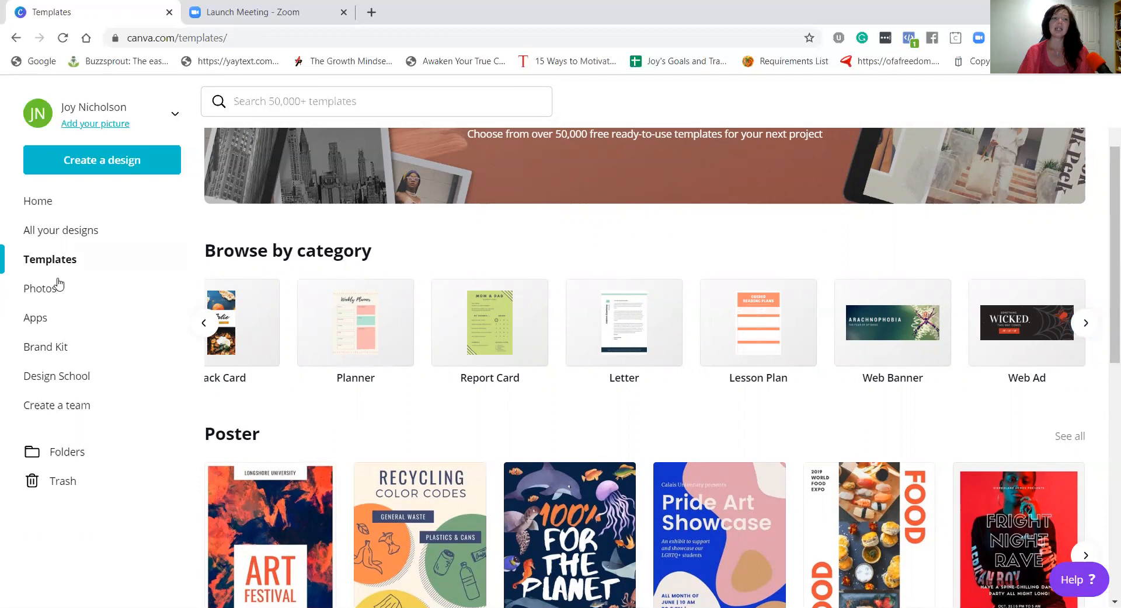
# Step: Open the photo library and examine its trending photos and the available photo categories
pyautogui.click(43, 292)
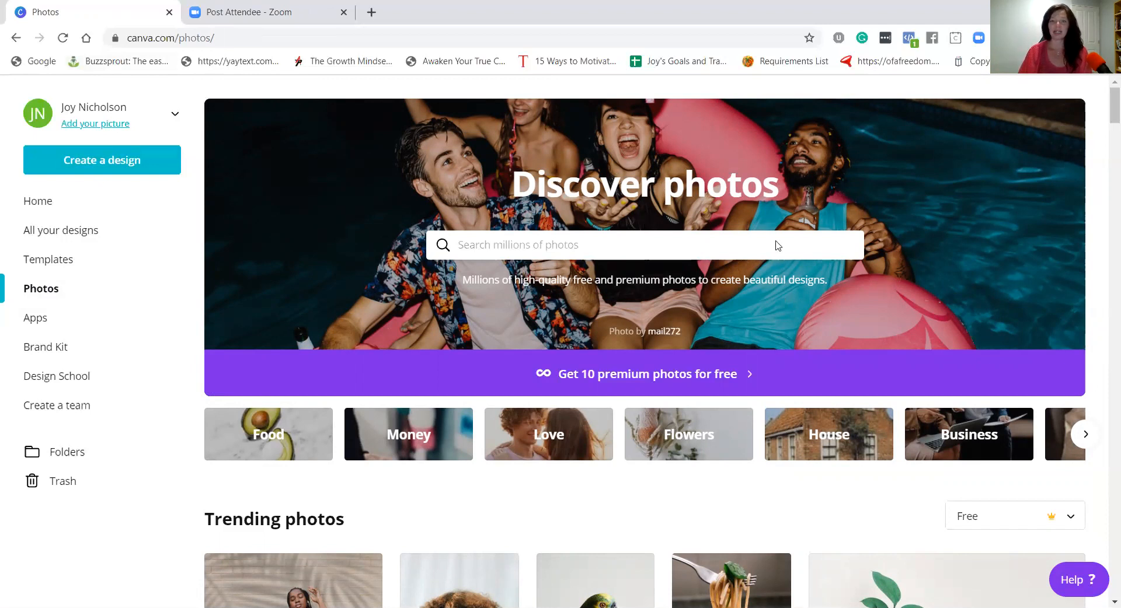
pyautogui.scroll(-2, 900, 344)
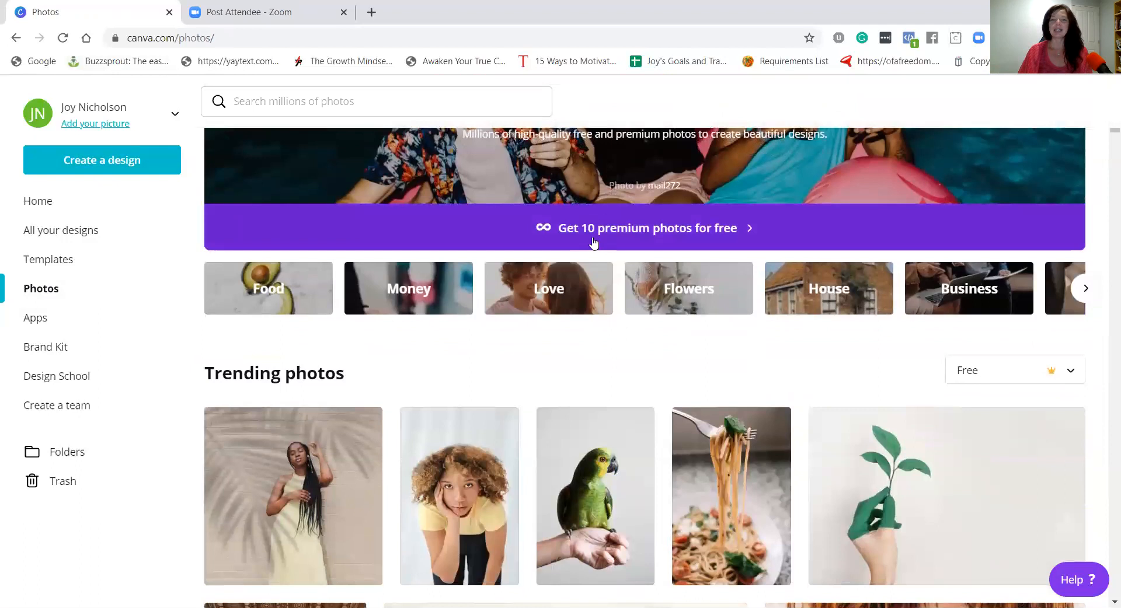
pyautogui.scroll(2, 730, 263)
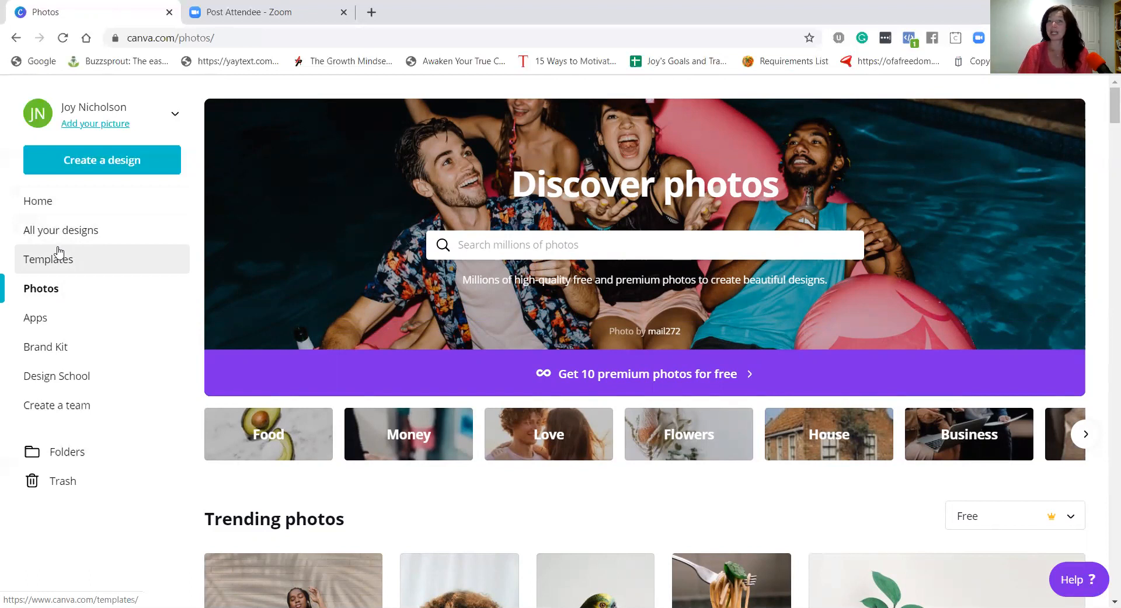
pyautogui.scroll(-4, 376, 343)
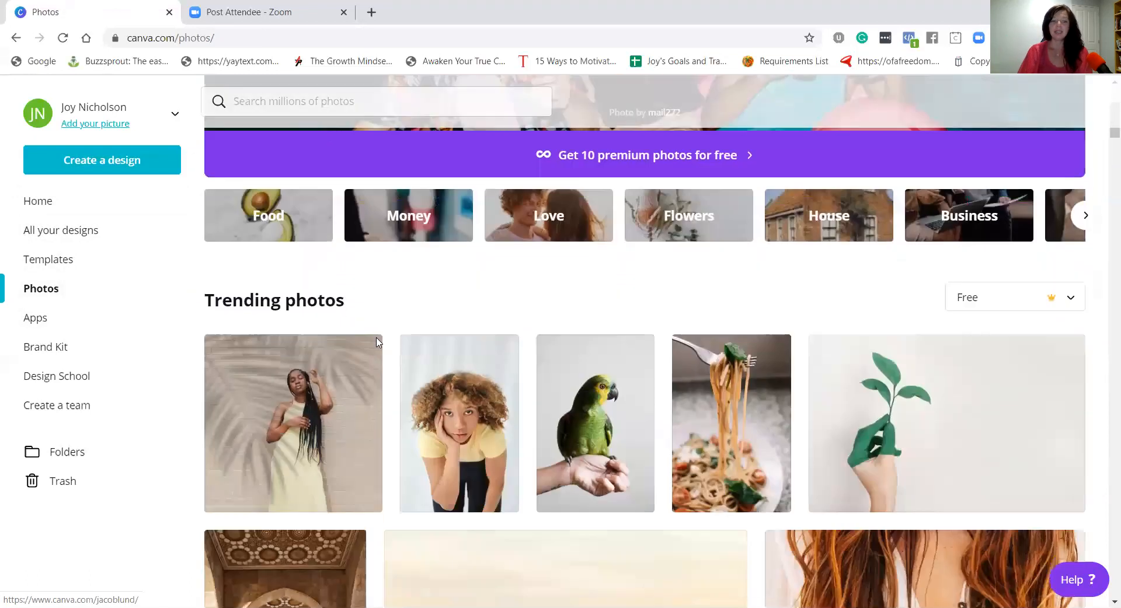
pyautogui.scroll(-8, 303, 322)
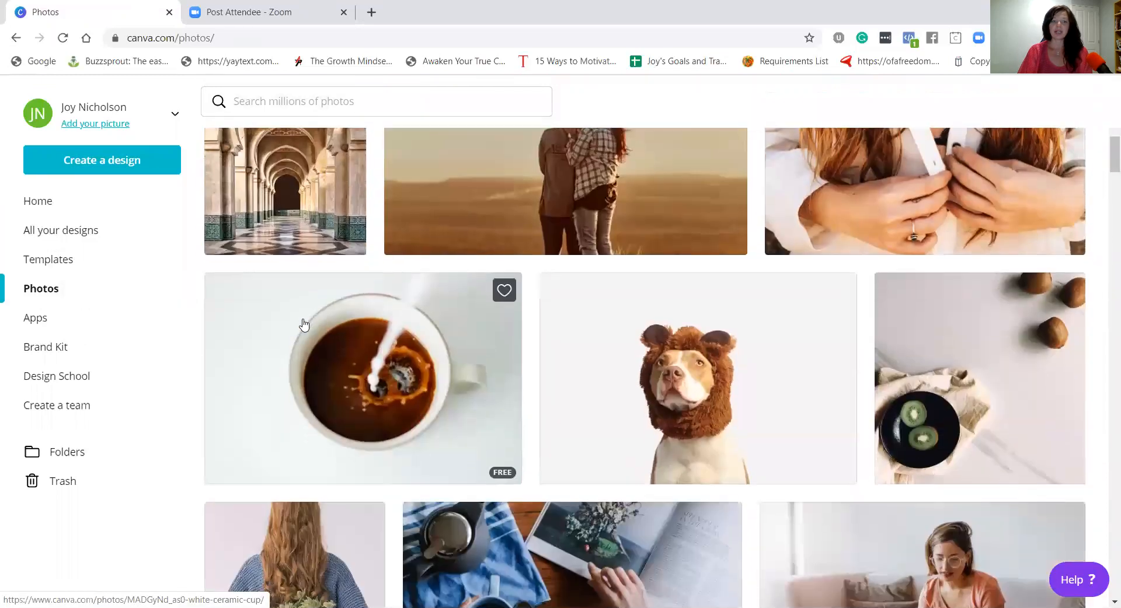
pyautogui.scroll(-15, 303, 323)
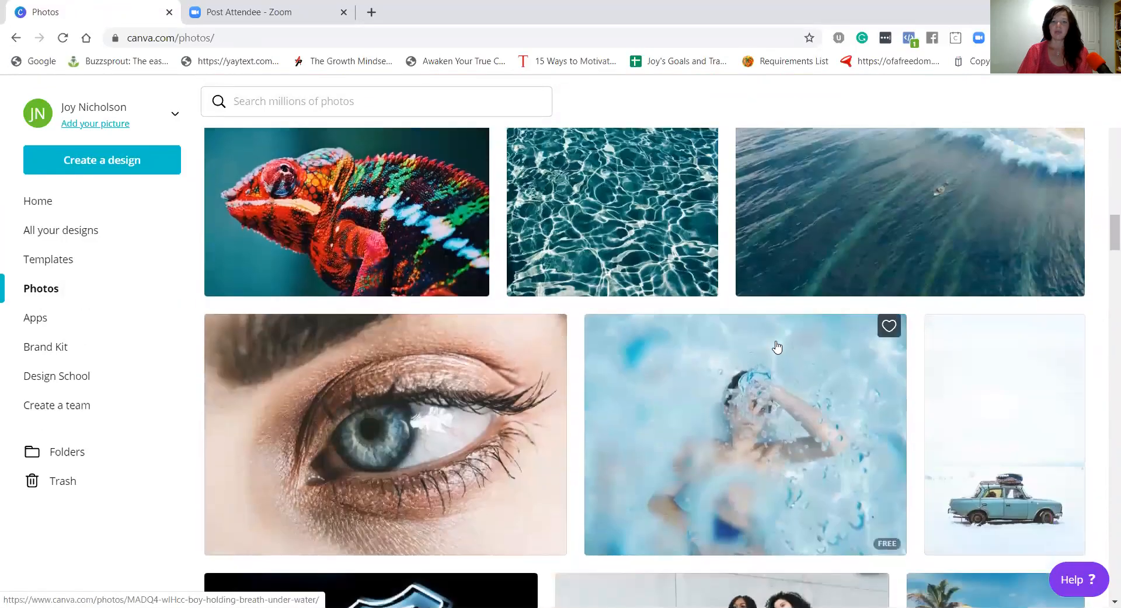
pyautogui.scroll(-8, 777, 347)
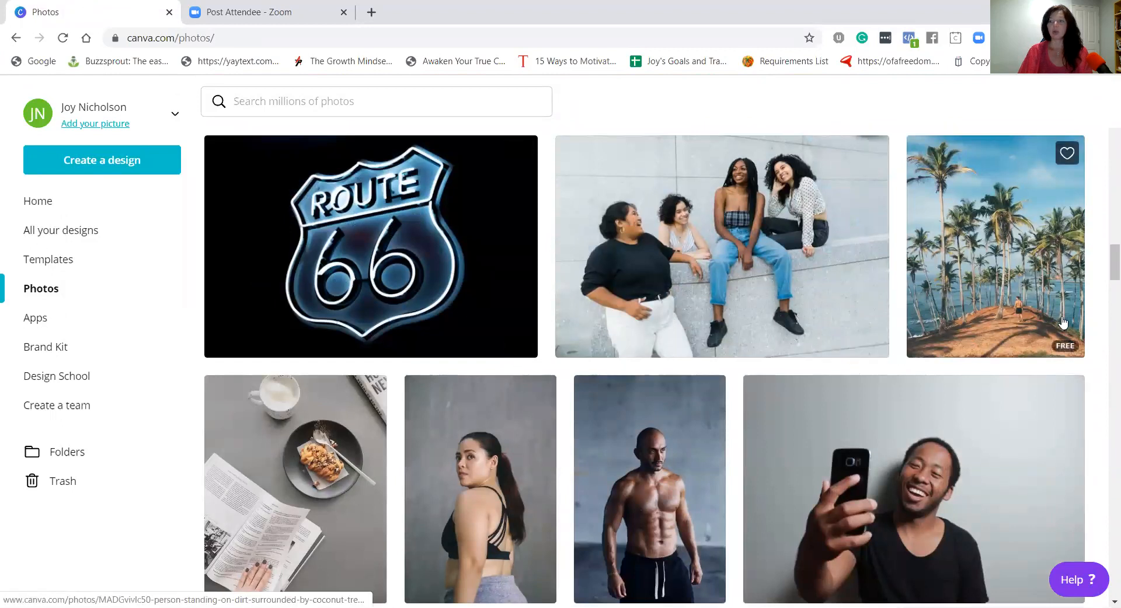
pyautogui.scroll(2, 413, 315)
pyautogui.scroll(15, 415, 312)
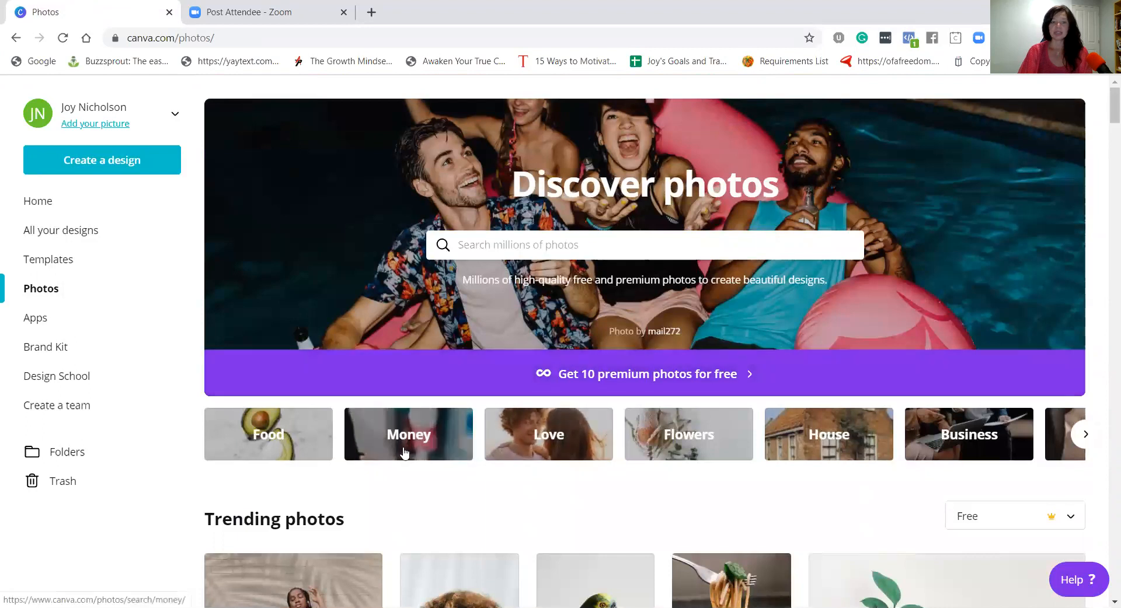
pyautogui.click(1085, 434)
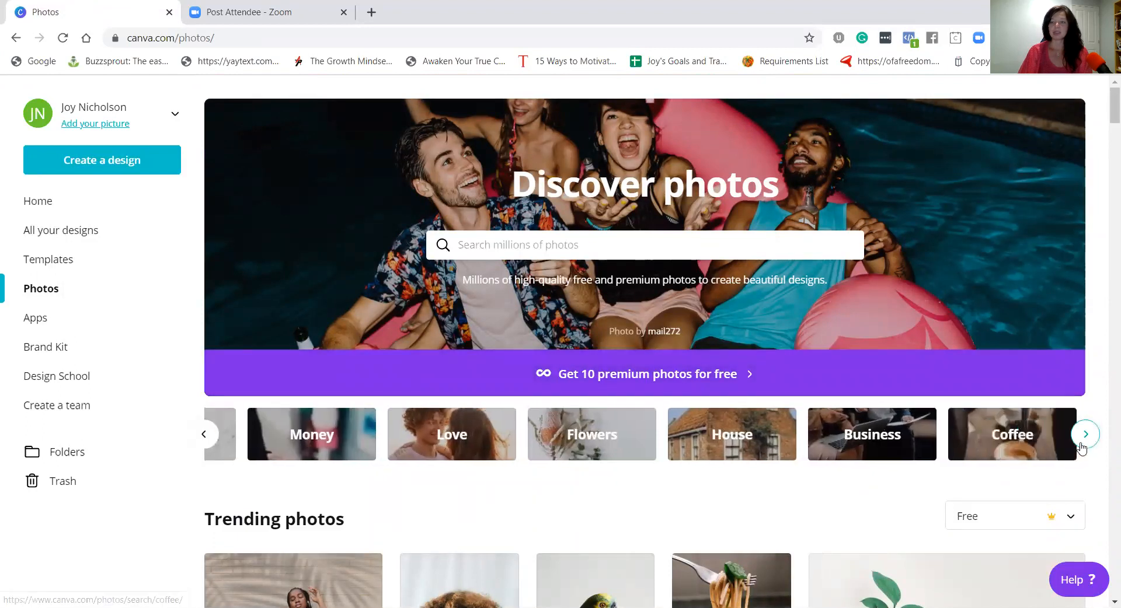
# Step: Search the photo library for "salad" and look through the matching photos
pyautogui.click(496, 248)
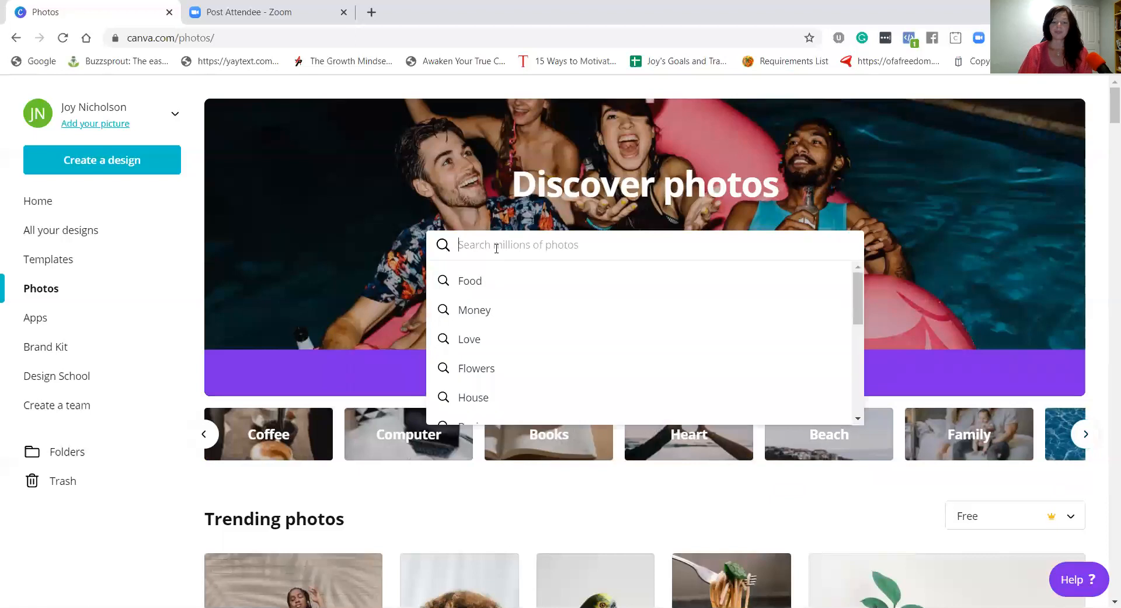
pyautogui.write('ss')
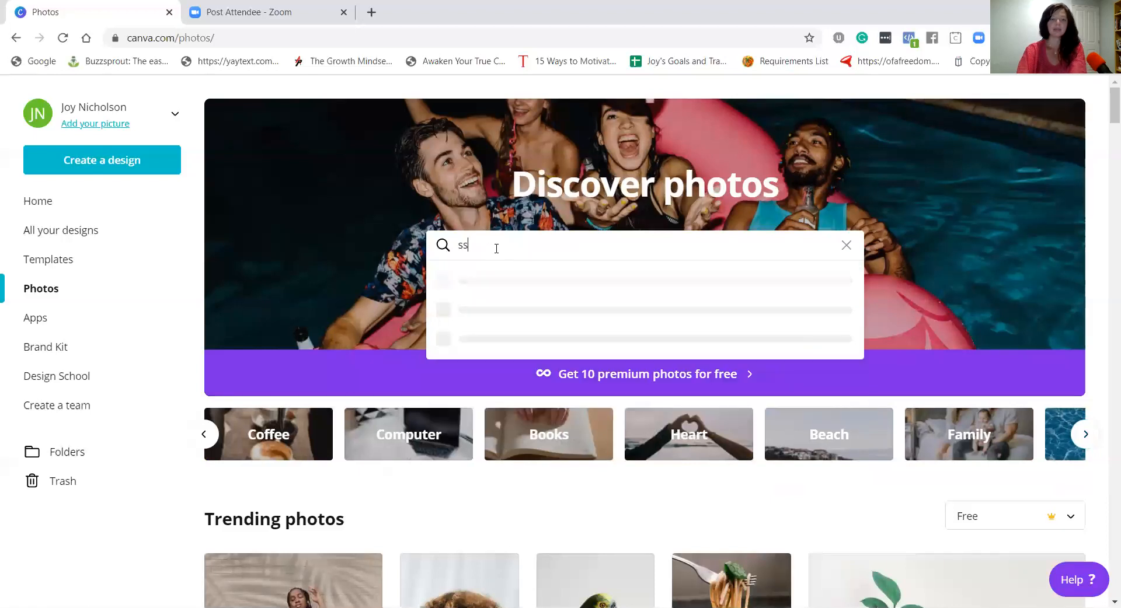
pyautogui.press('BackSpace')
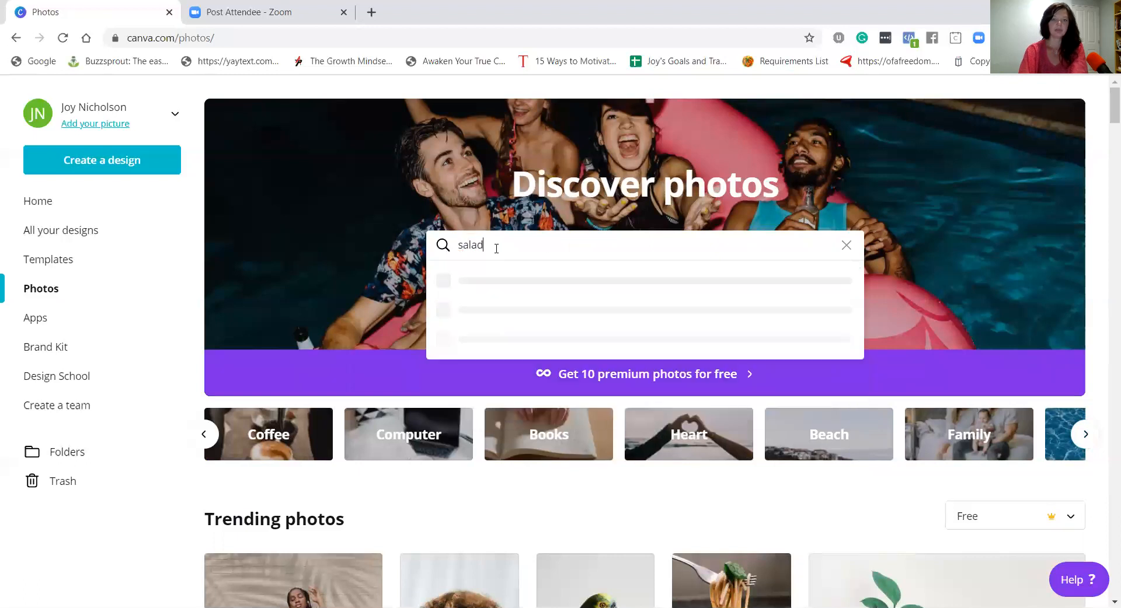
pyautogui.press('Return')
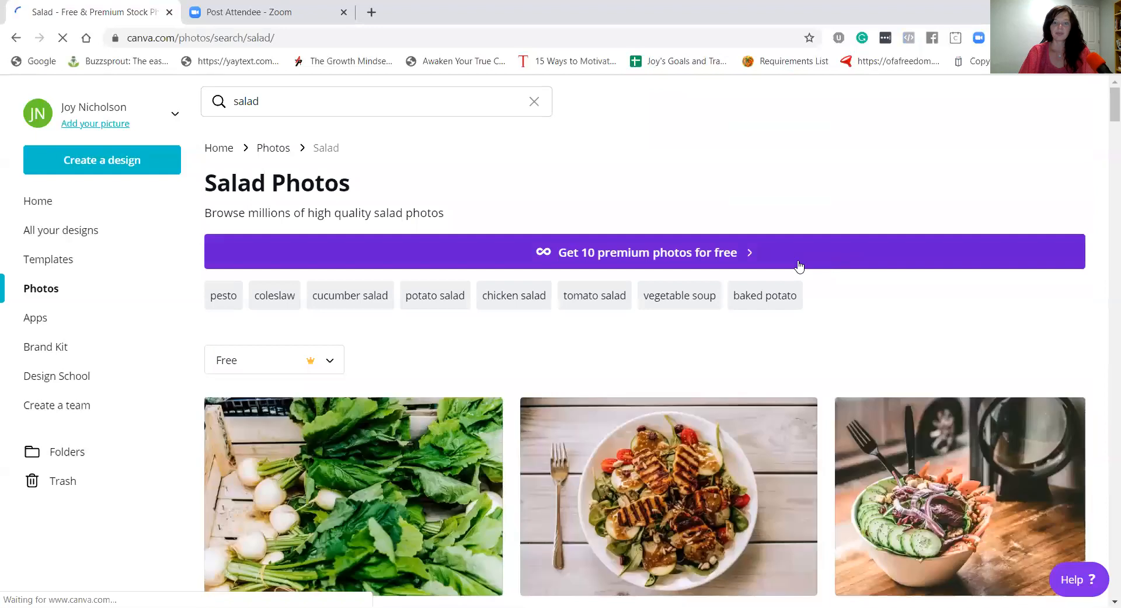
pyautogui.scroll(-3, 799, 266)
pyautogui.scroll(-10, 797, 260)
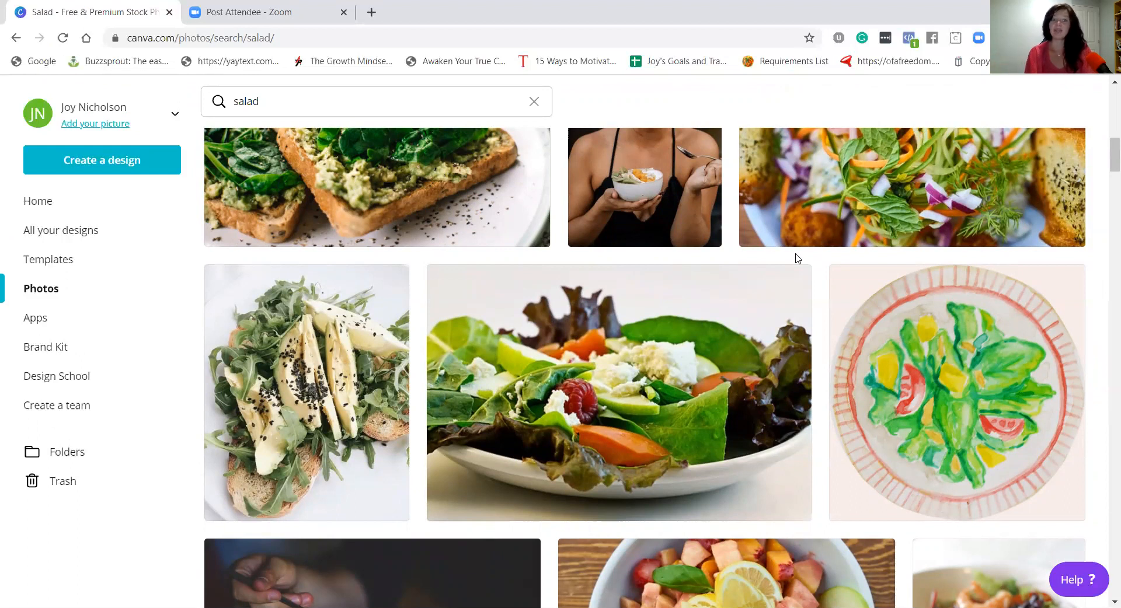
pyautogui.scroll(-10, 806, 315)
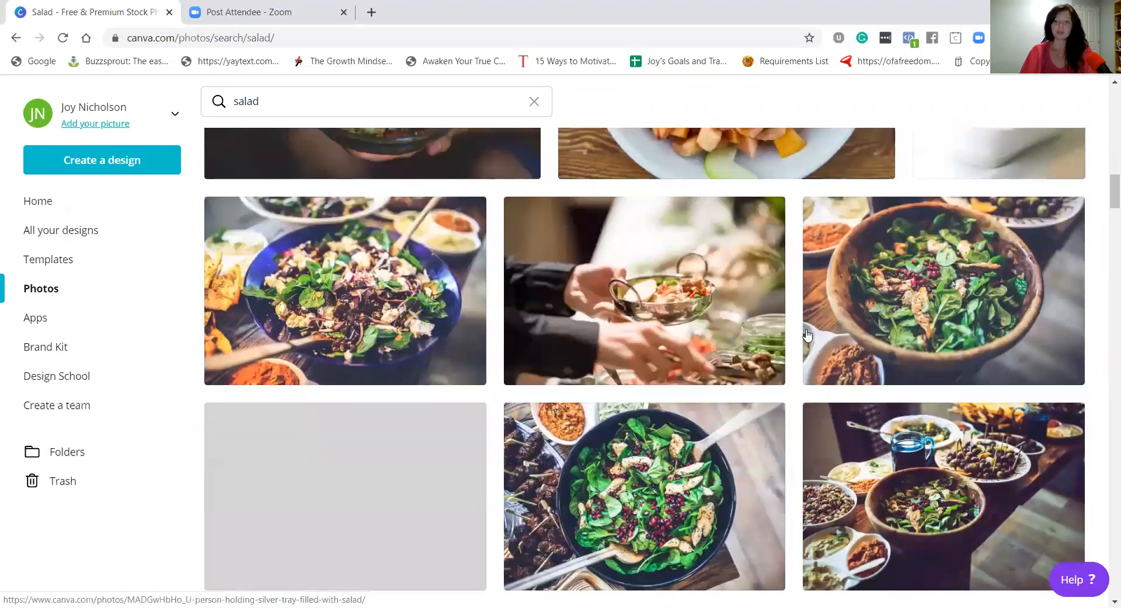
pyautogui.scroll(-15, 817, 377)
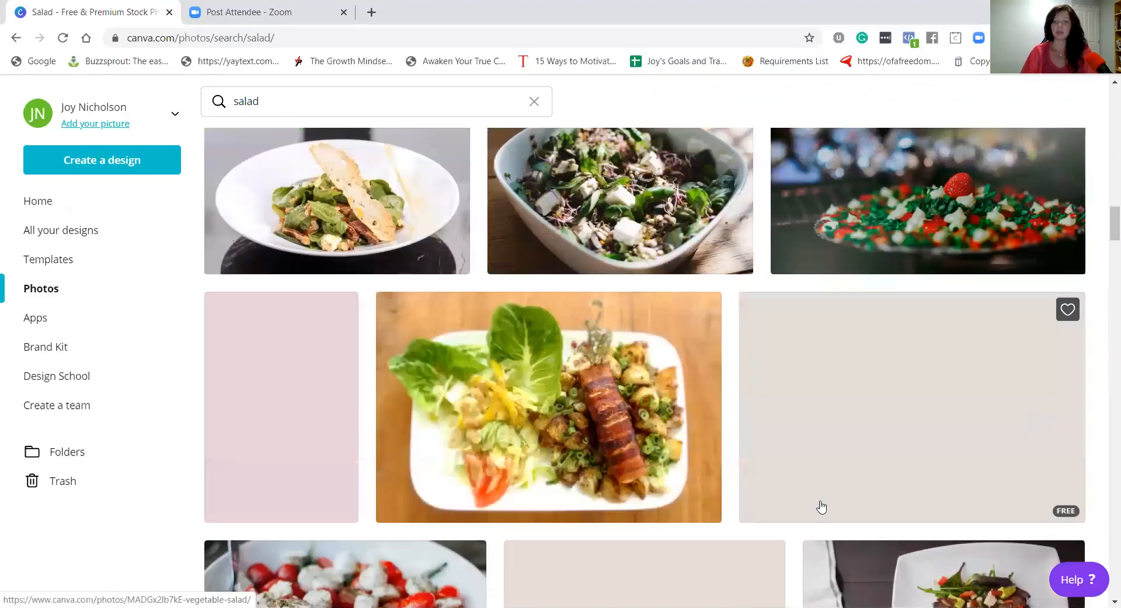
pyautogui.scroll(20, 741, 476)
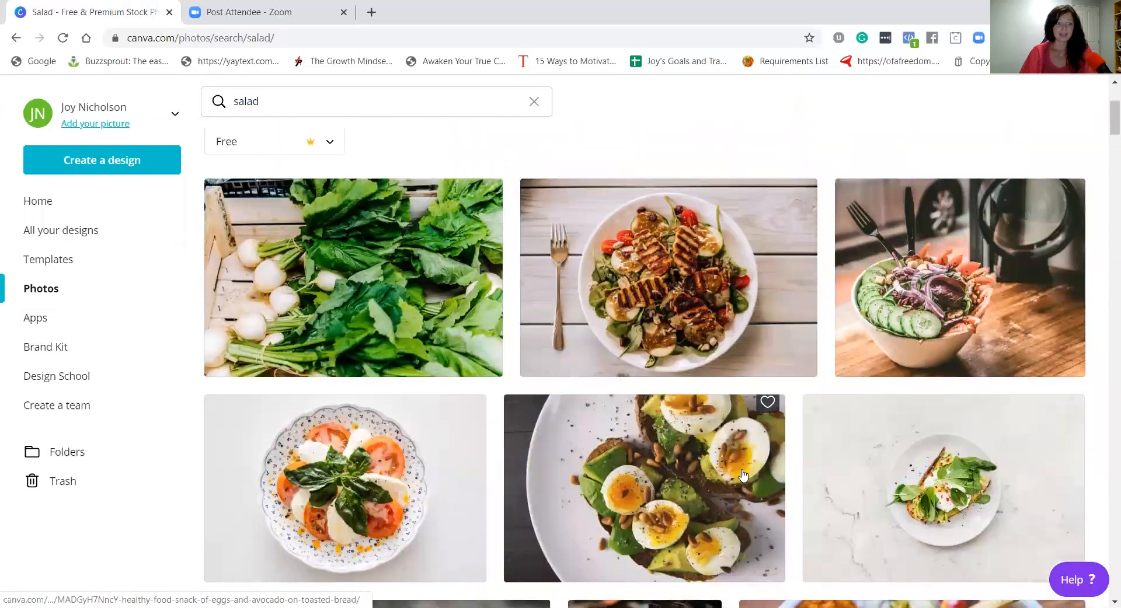
# Step: Open the apps directory and look through the apps for adding media to designs, from Embed to Google Drive
pyautogui.click(32, 317)
pyautogui.scroll(-3, 654, 311)
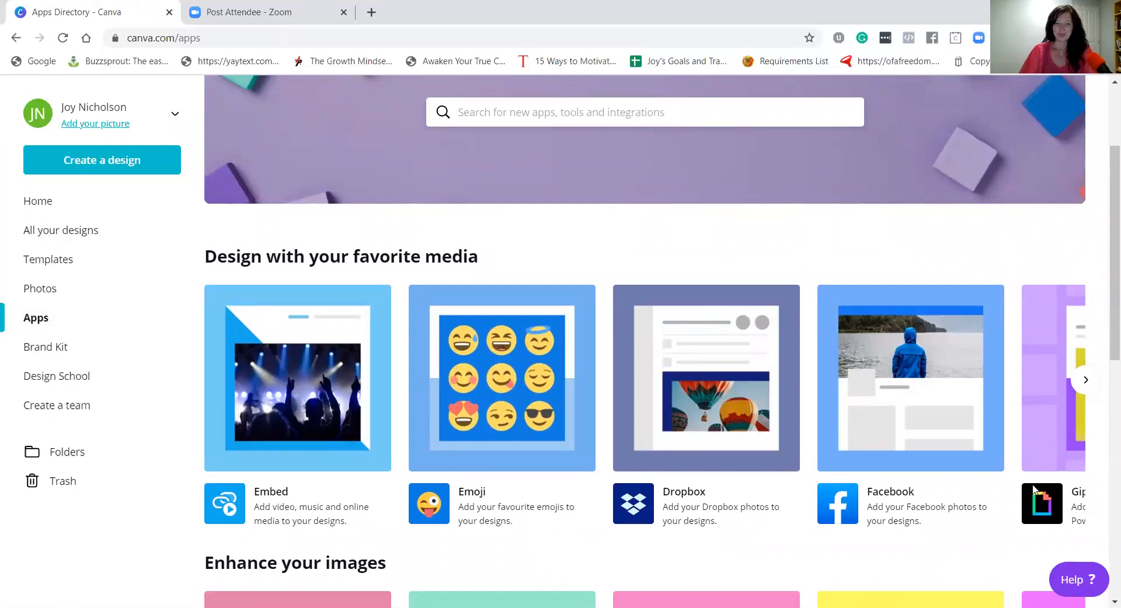
pyautogui.click(1086, 380)
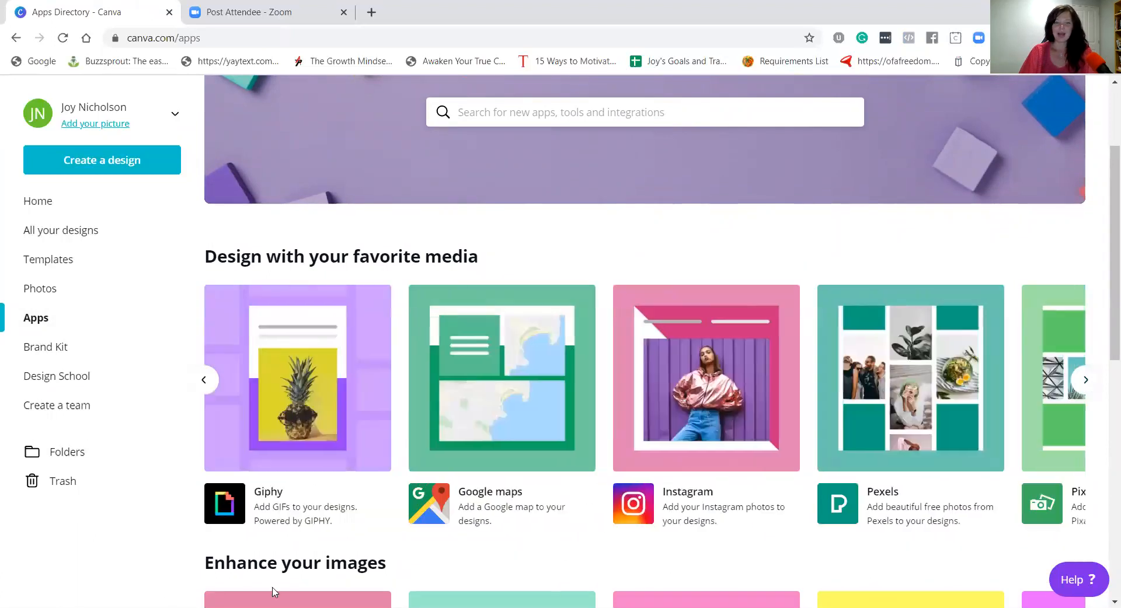
pyautogui.click(204, 380)
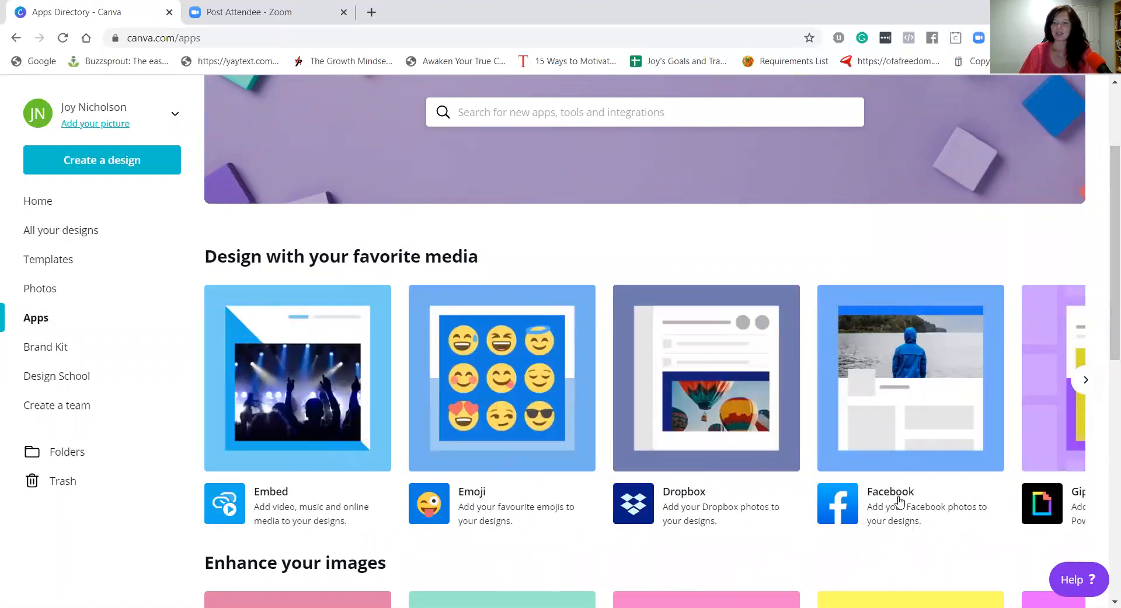
pyautogui.click(1085, 380)
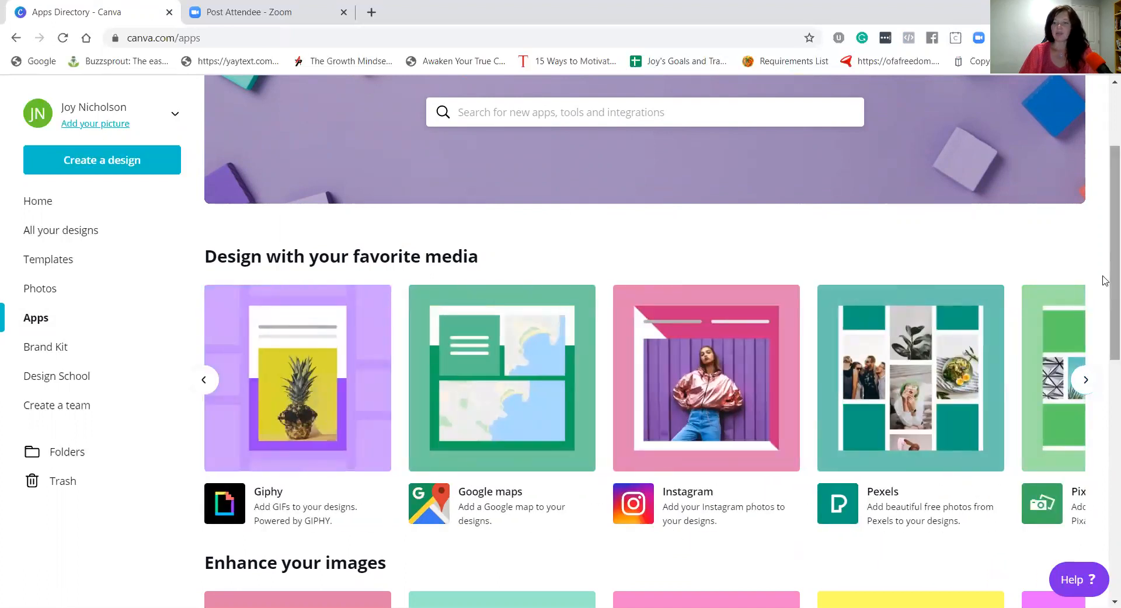
pyautogui.click(1077, 390)
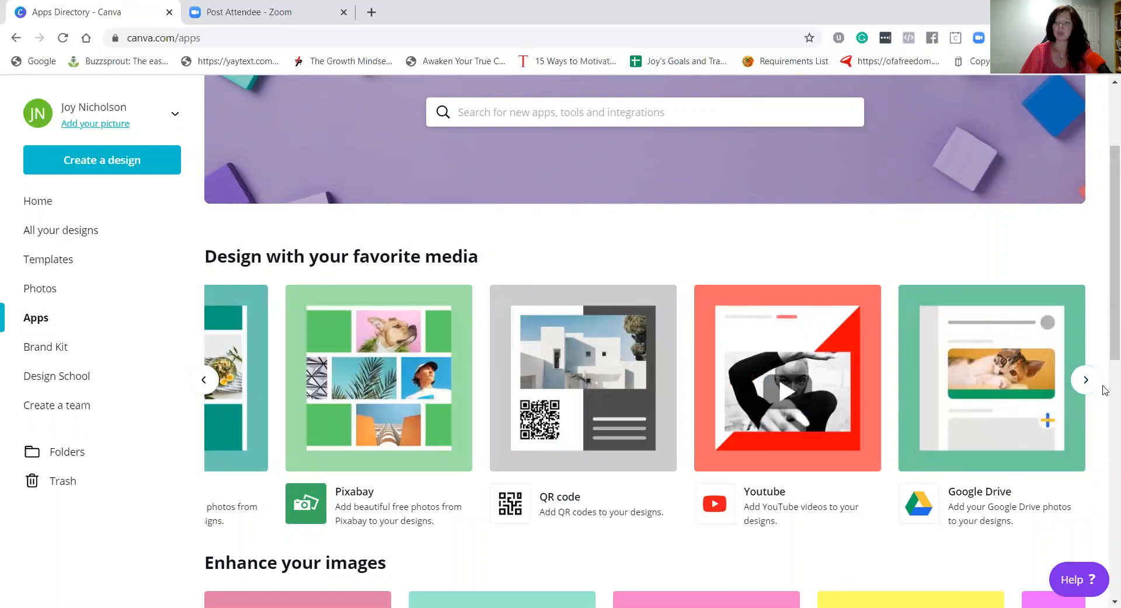
# Step: Look through the apps for enhancing images, from Duotone and BadTV to Screen and Slice
pyautogui.scroll(-5, 956, 426)
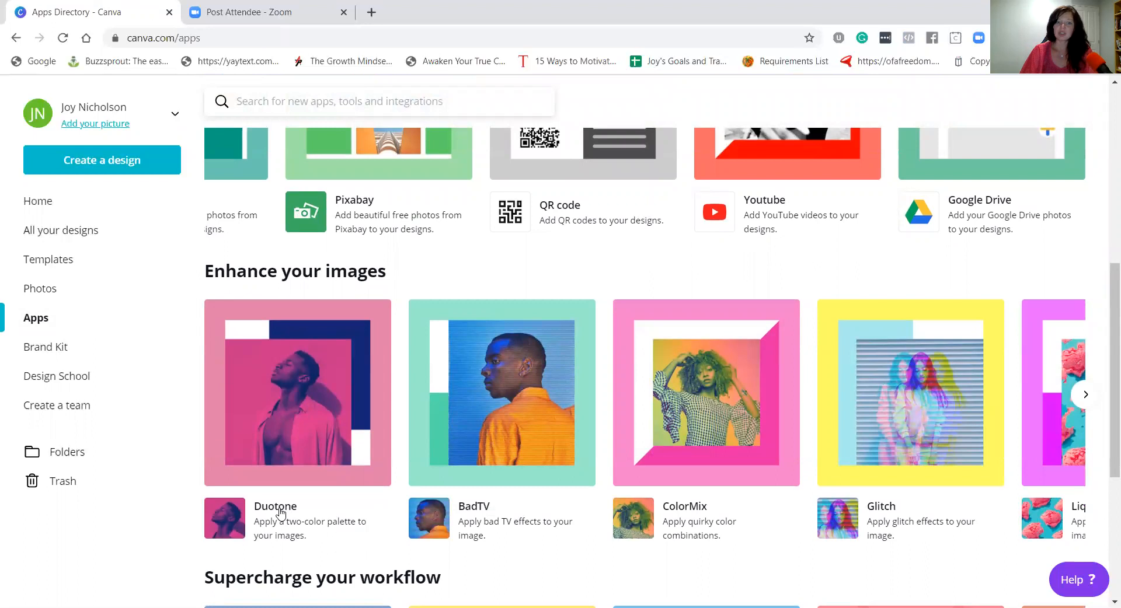
pyautogui.scroll(-3, 932, 379)
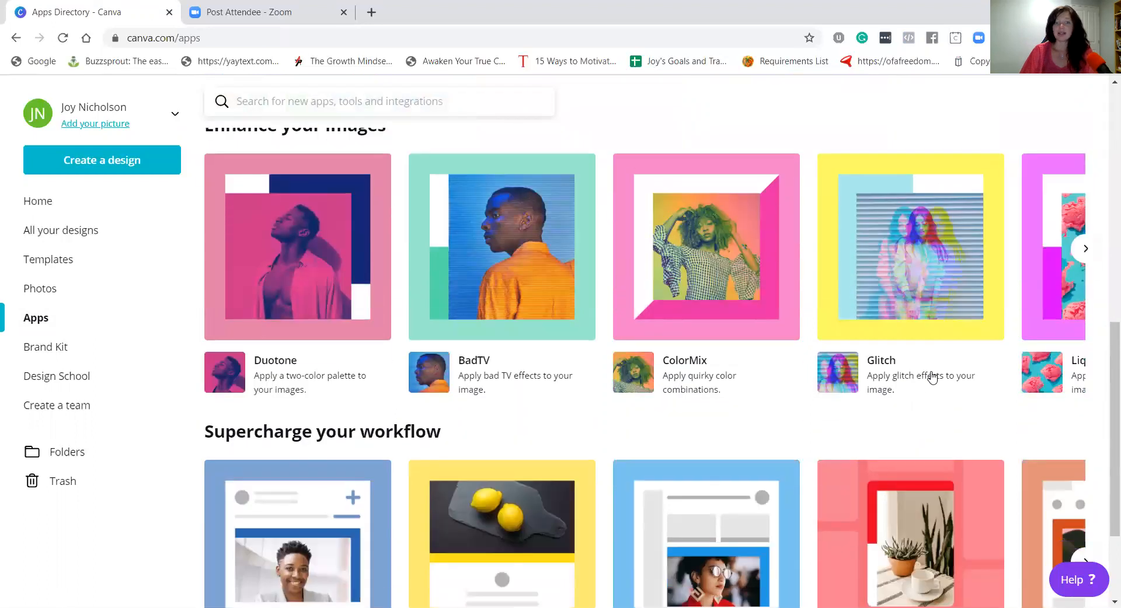
pyautogui.click(1085, 249)
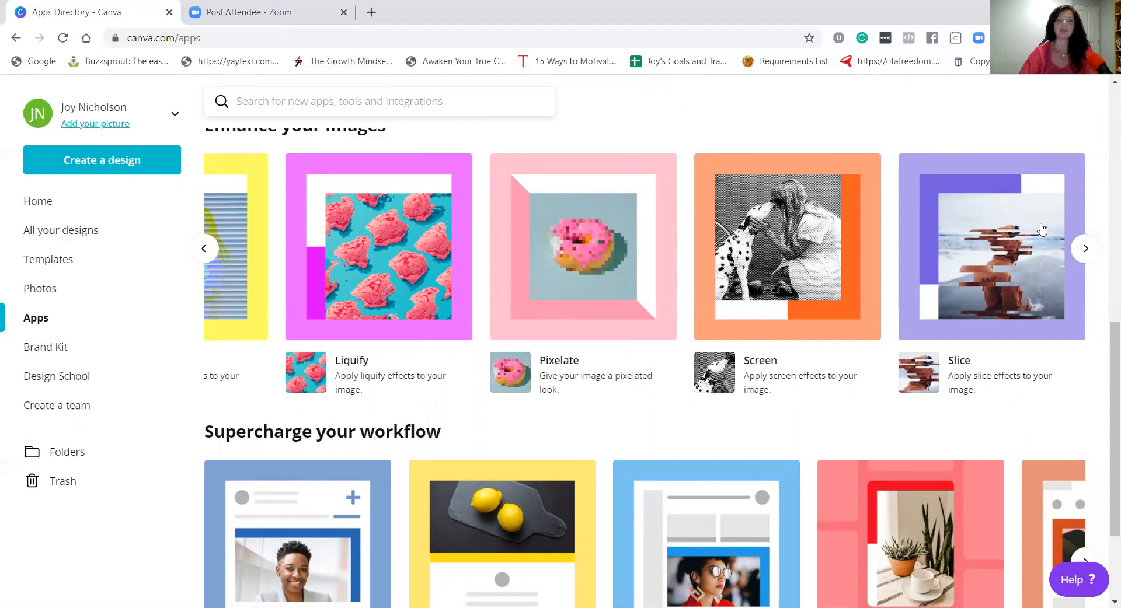
# Step: Open the Brand Kit and examine its brand logos, brand colors and brand fonts
pyautogui.click(52, 347)
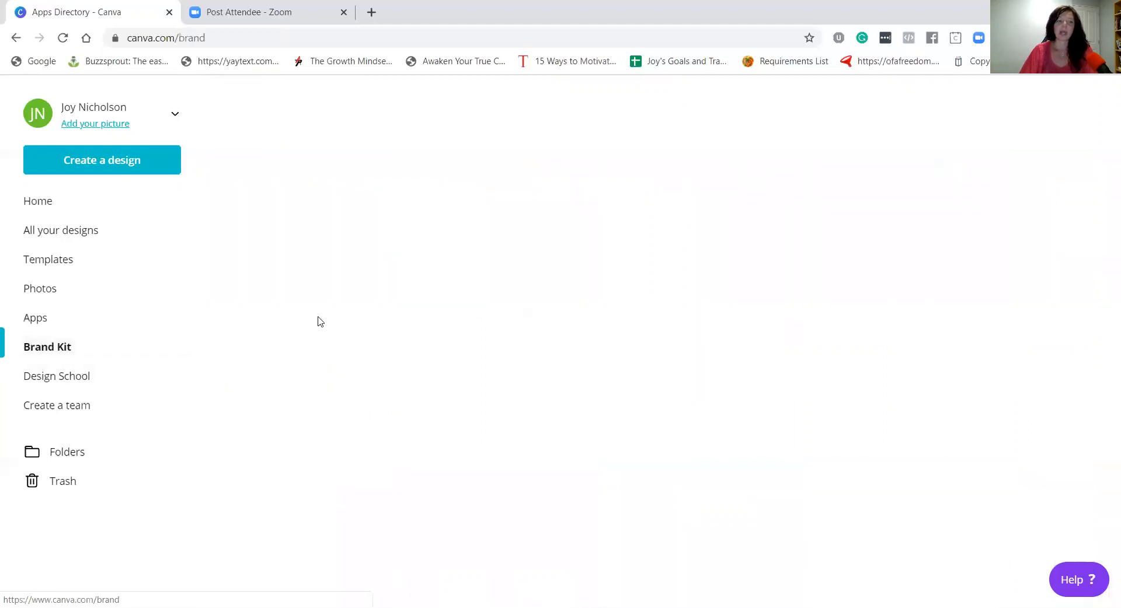
pyautogui.click(39, 323)
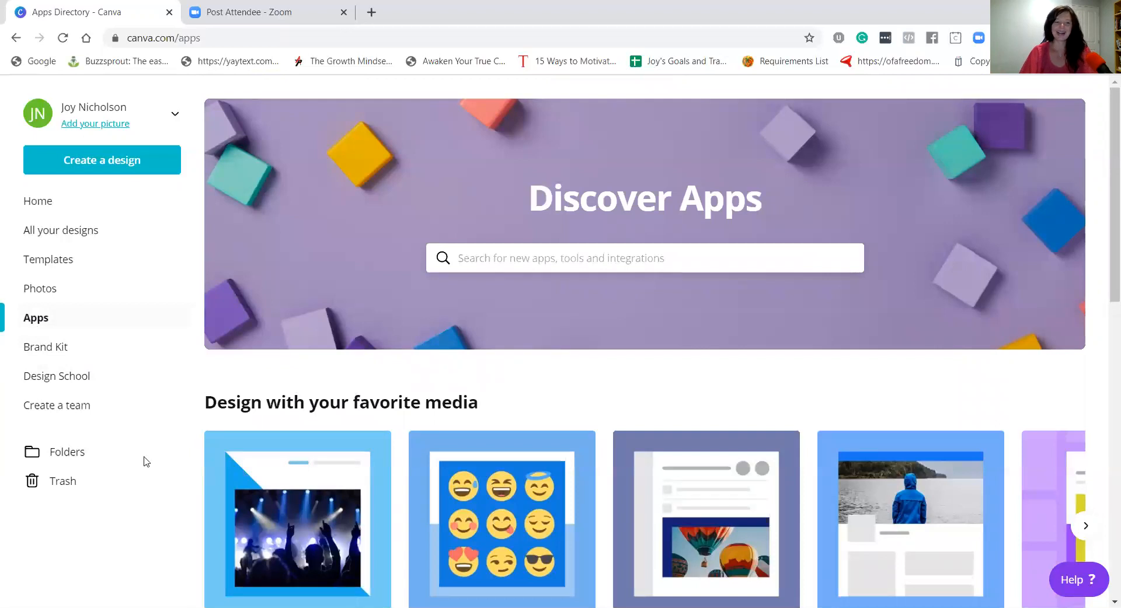
pyautogui.click(63, 360)
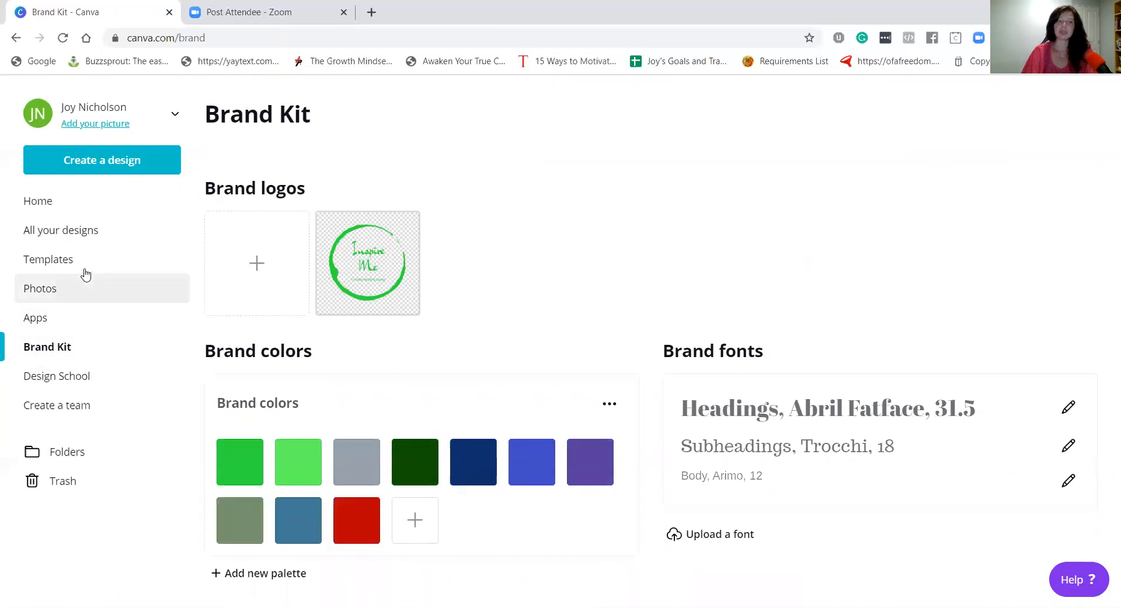
# Step: Return to the home page and create a new blank Social Media design of 800 × 800 px
pyautogui.click(39, 201)
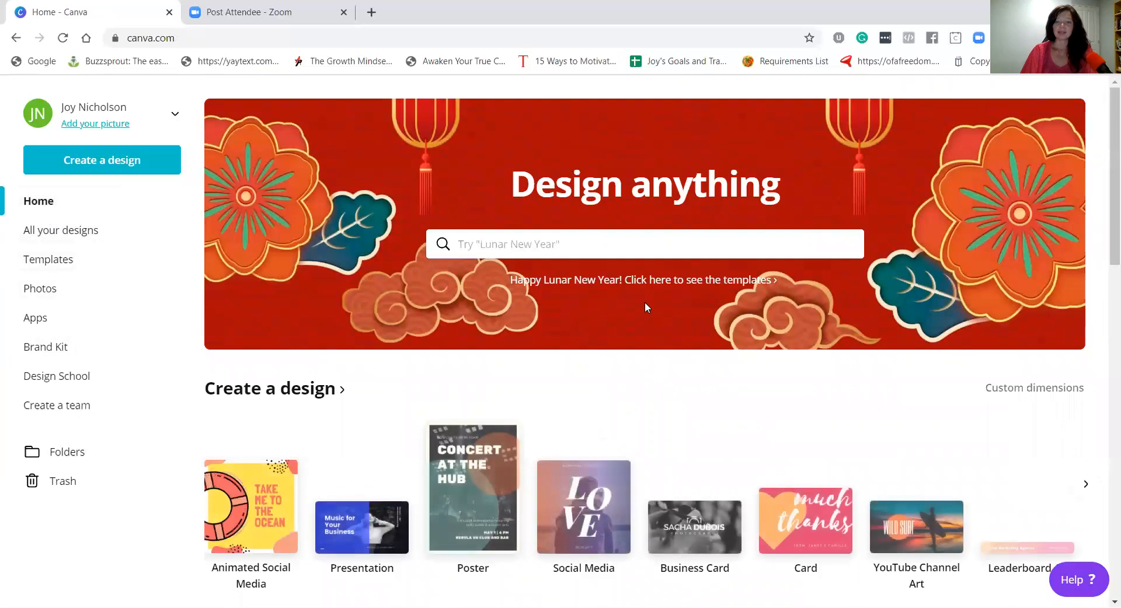
pyautogui.scroll(-3, 644, 303)
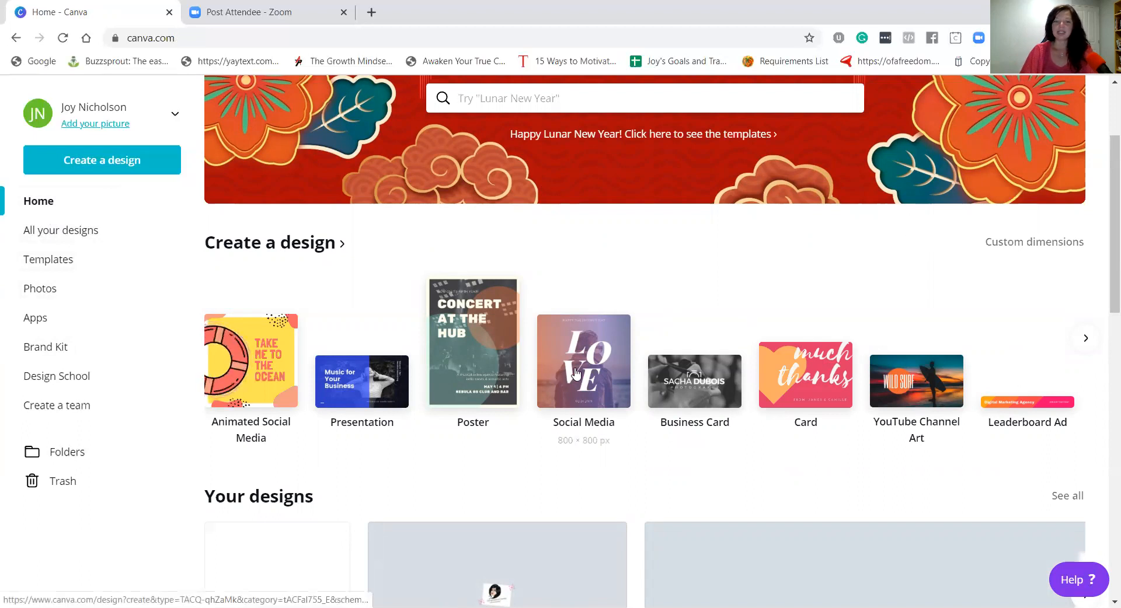
pyautogui.scroll(-5, 584, 327)
pyautogui.scroll(6, 599, 268)
pyautogui.scroll(-1, 607, 321)
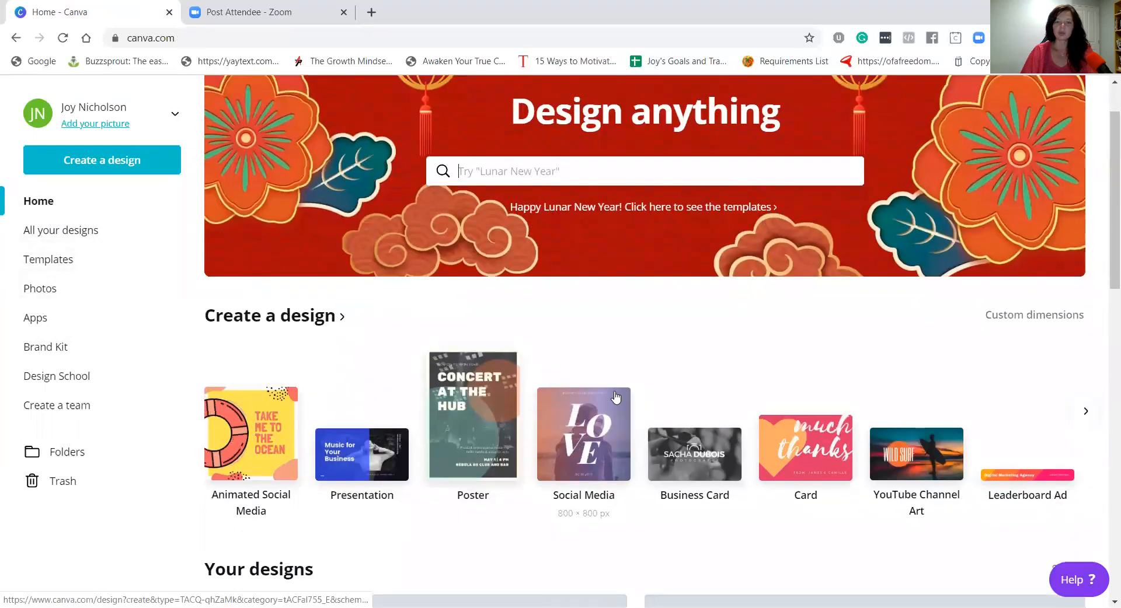
pyautogui.click(615, 397)
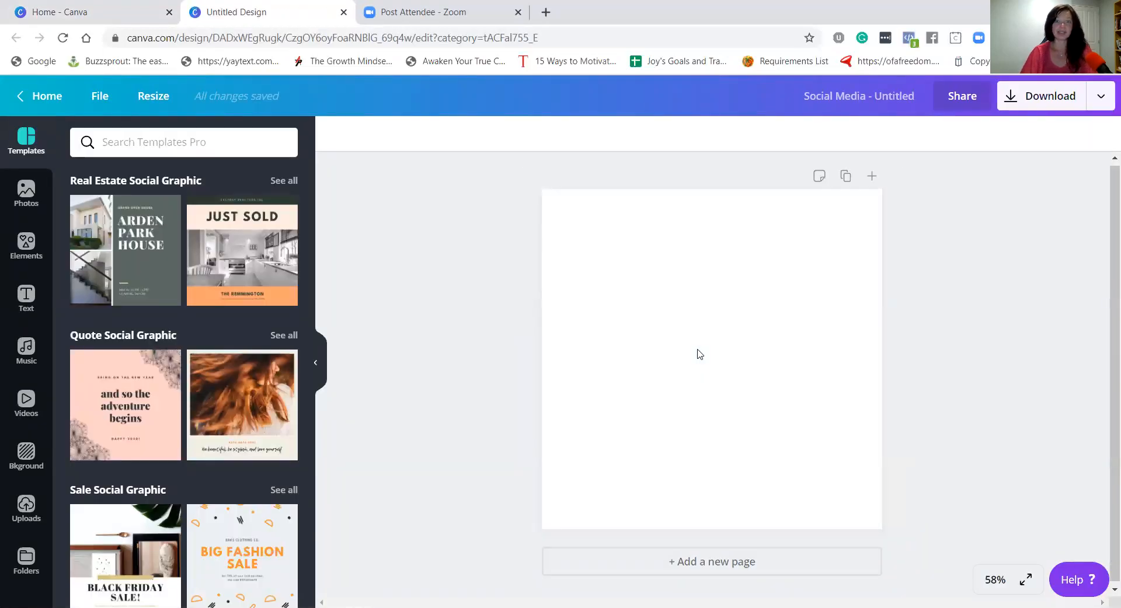
# Step: Browse the social graphic templates and apply the "National Sunglasses Day" template to the blank page
pyautogui.scroll(-3, 236, 315)
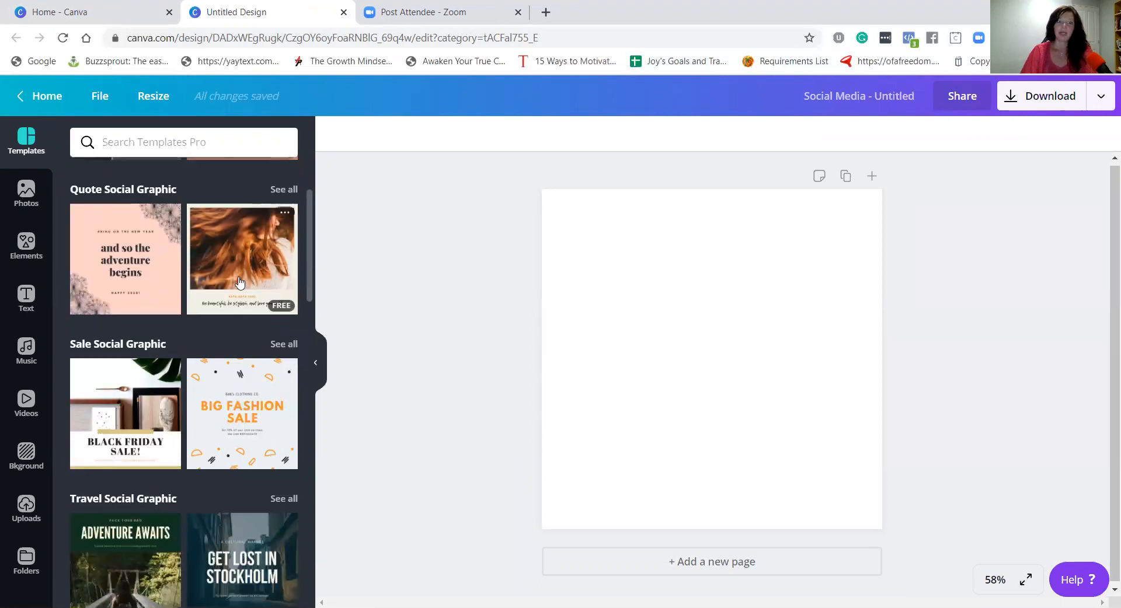
pyautogui.scroll(-3, 124, 466)
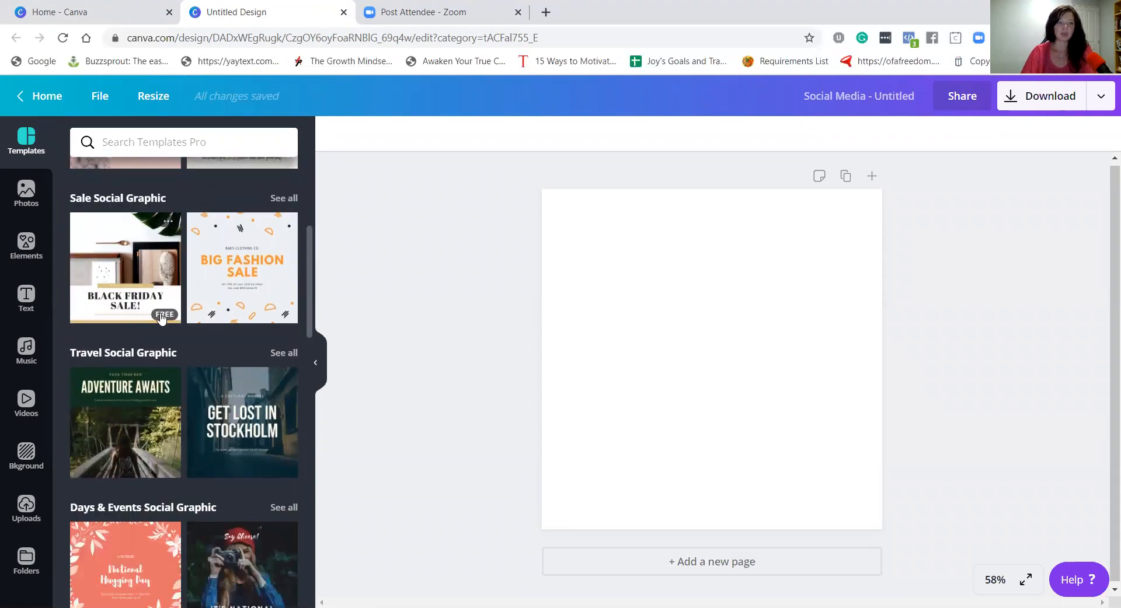
pyautogui.scroll(-3, 252, 290)
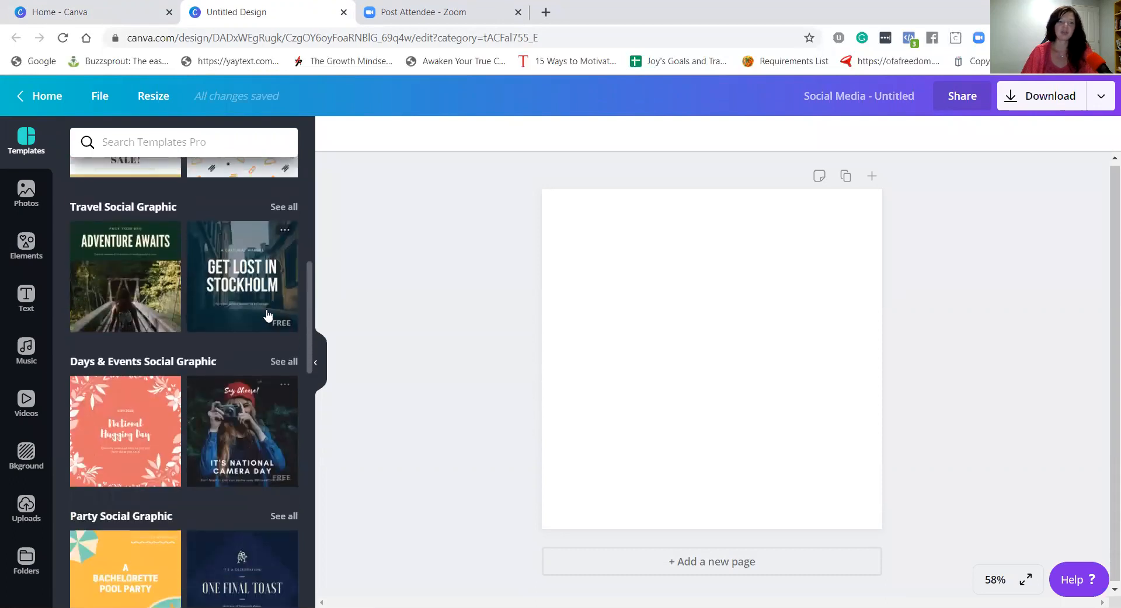
pyautogui.scroll(-12, 140, 446)
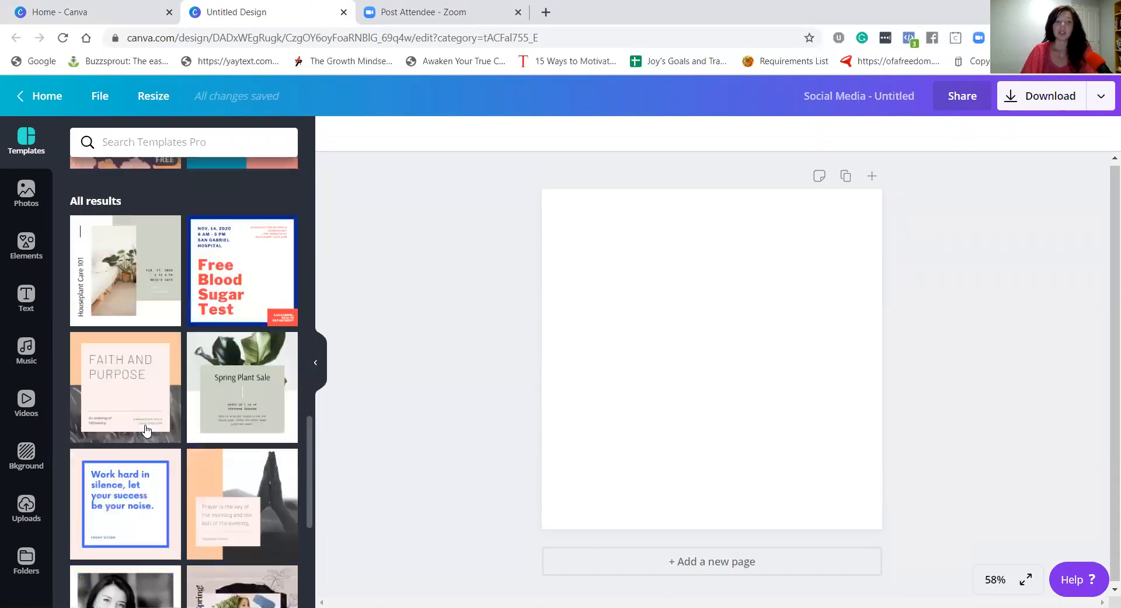
pyautogui.scroll(-10, 288, 435)
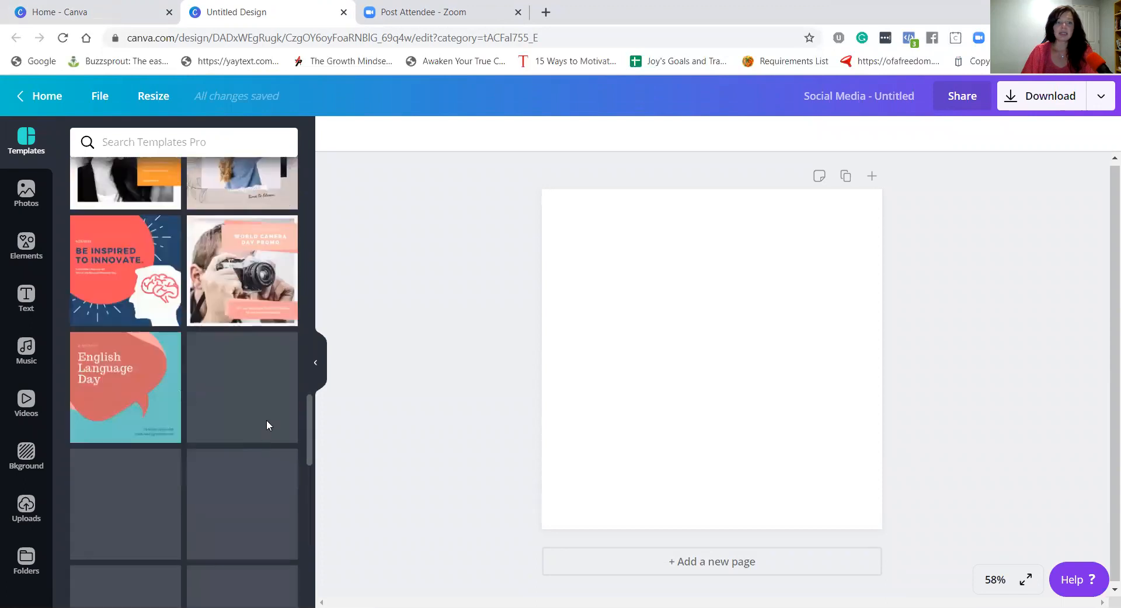
pyautogui.scroll(-3, 170, 367)
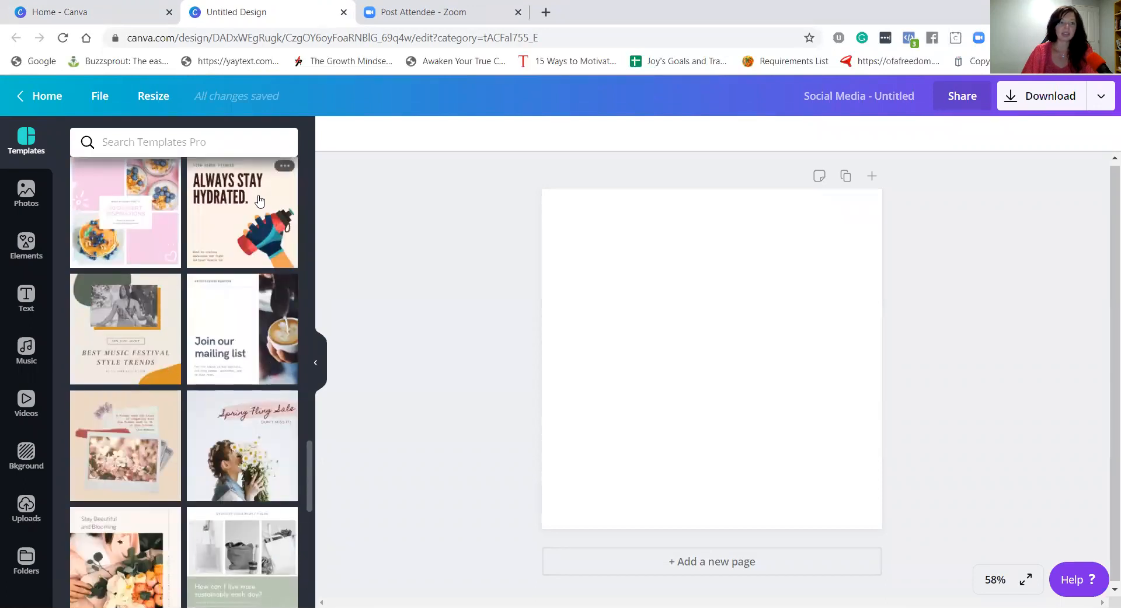
pyautogui.scroll(4, 212, 351)
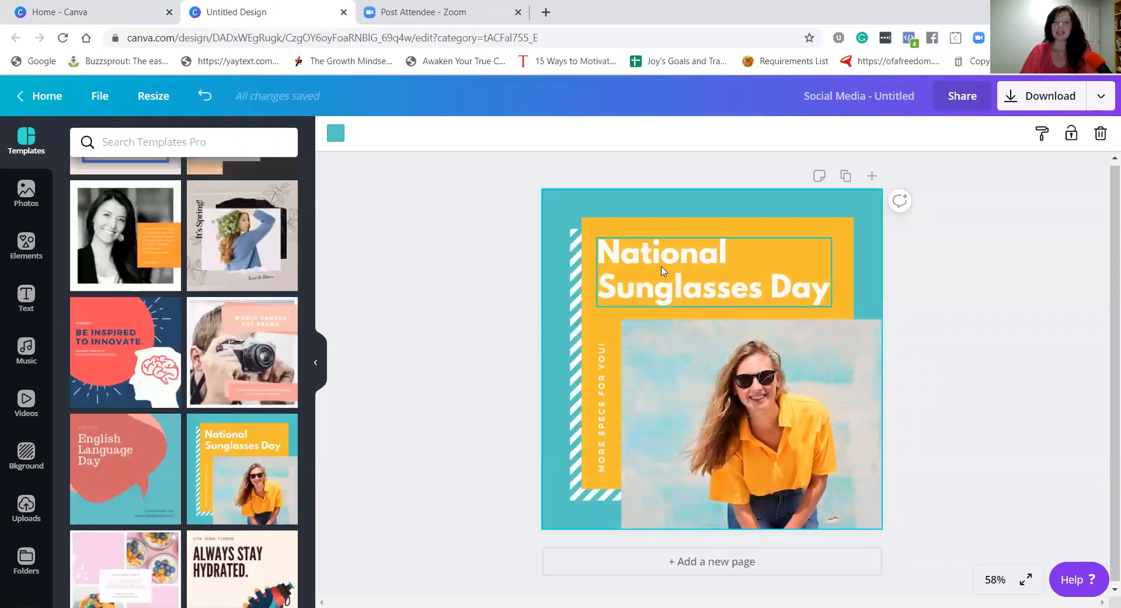
# Step: Delete the photo of the woman in sunglasses from the design
pyautogui.click(741, 294)
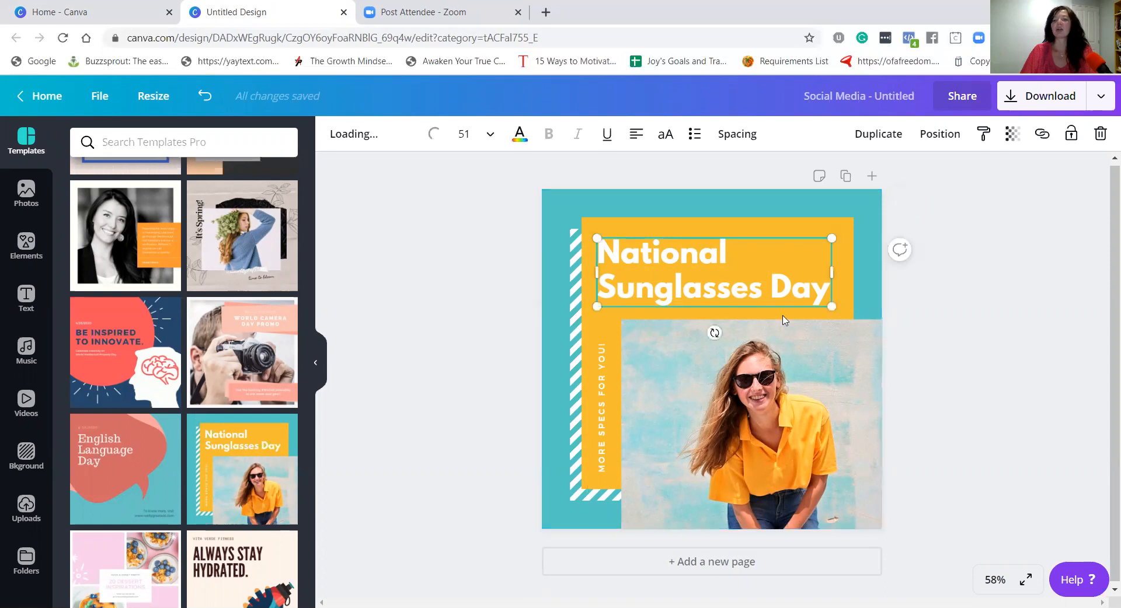
pyautogui.click(804, 435)
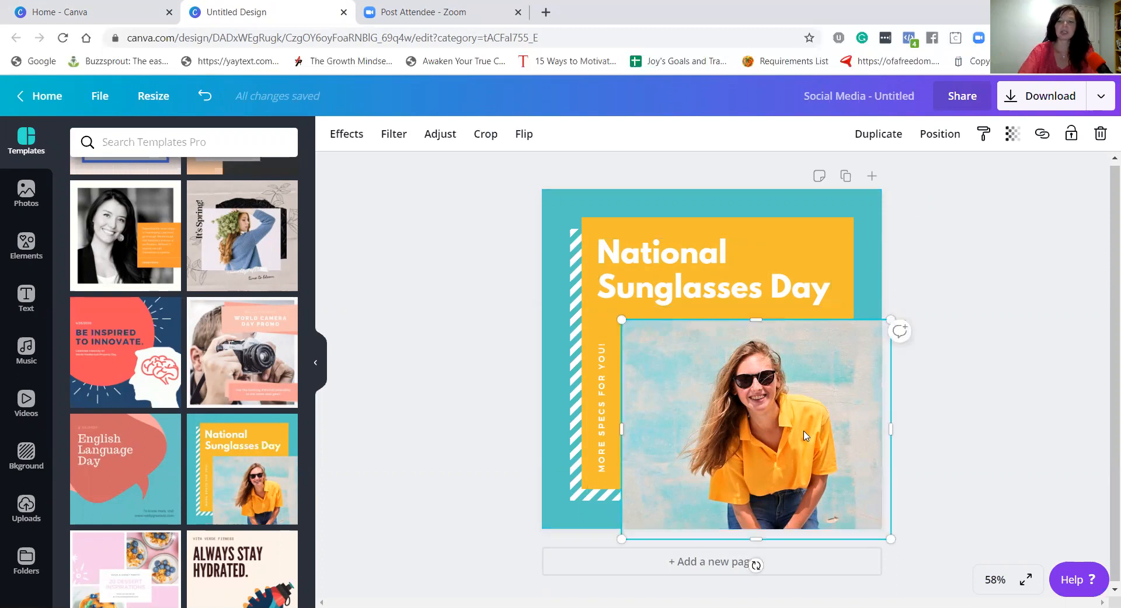
pyautogui.press('Delete')
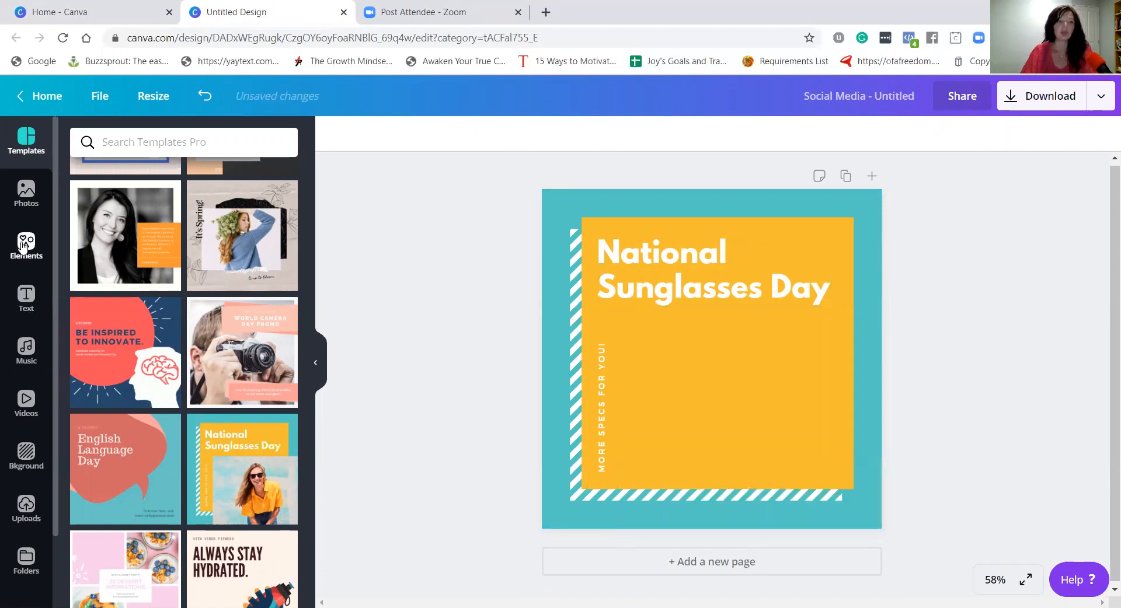
# Step: Search the photos for "focus" and place the picture of a hand holding a camera lens below the heading
pyautogui.click(26, 193)
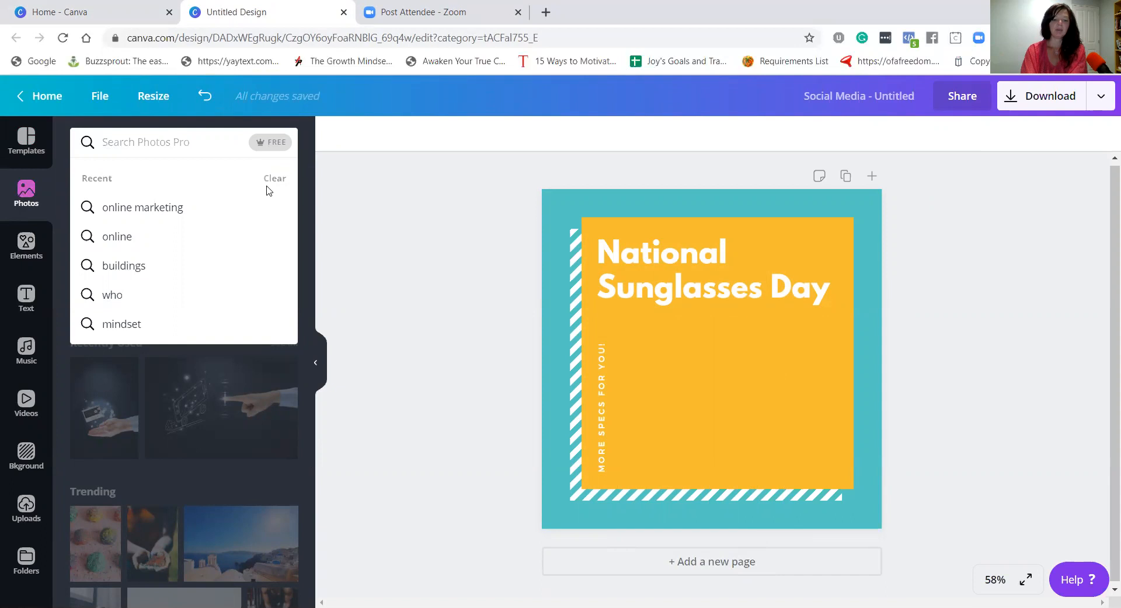
pyautogui.write('focus')
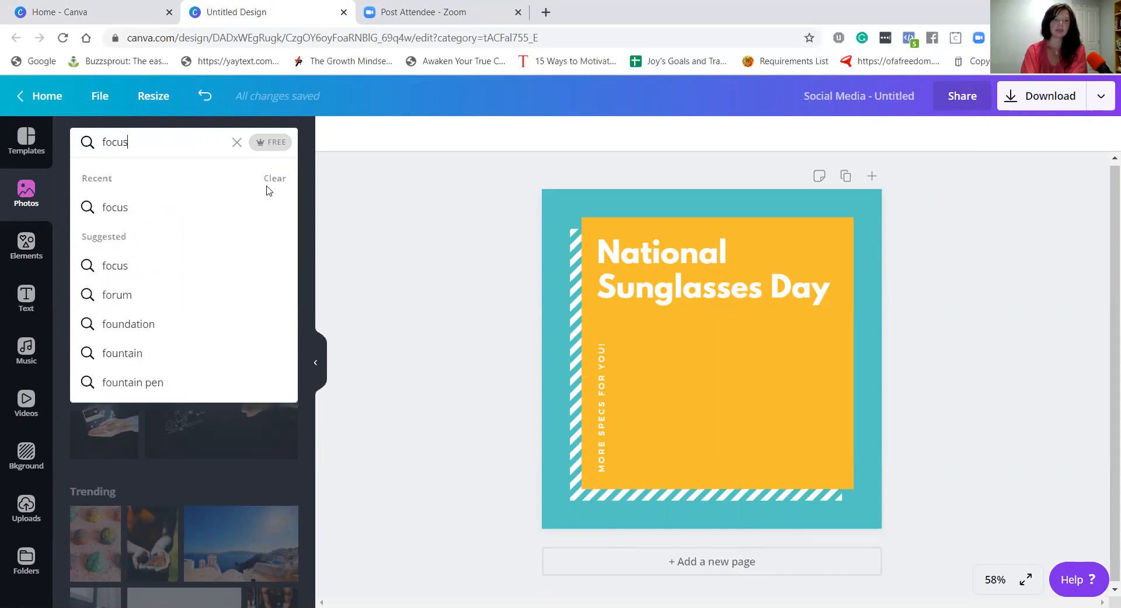
pyautogui.click(116, 207)
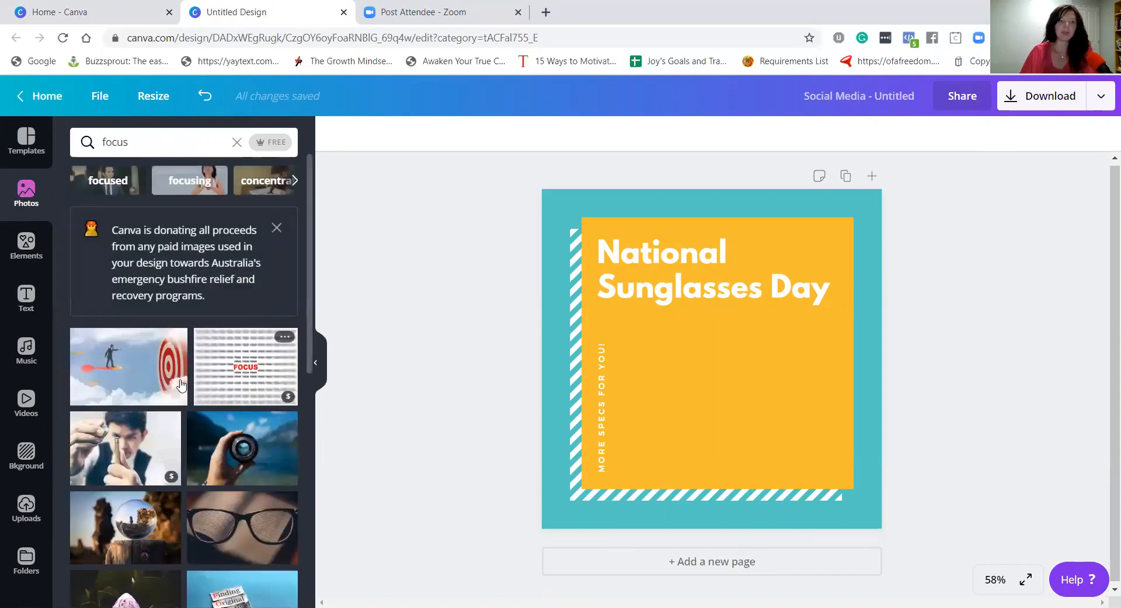
pyautogui.click(272, 457)
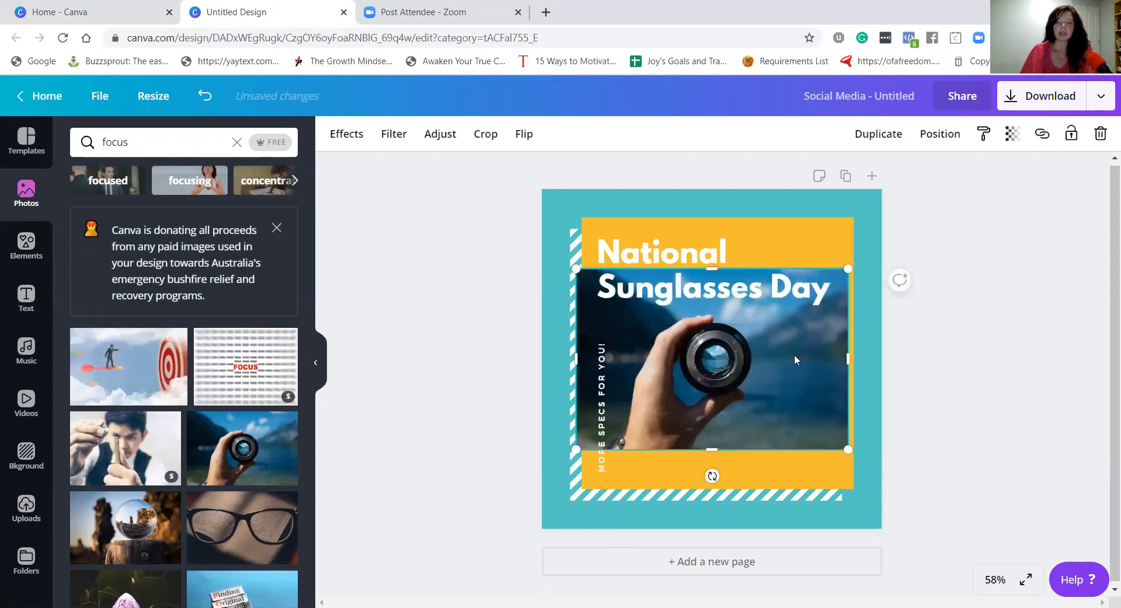
pyautogui.moveTo(771, 361); pyautogui.dragTo(790, 430)
# Step: Replace the heading text with "Learn How To Focus in Your Business"
pyautogui.click(689, 274)
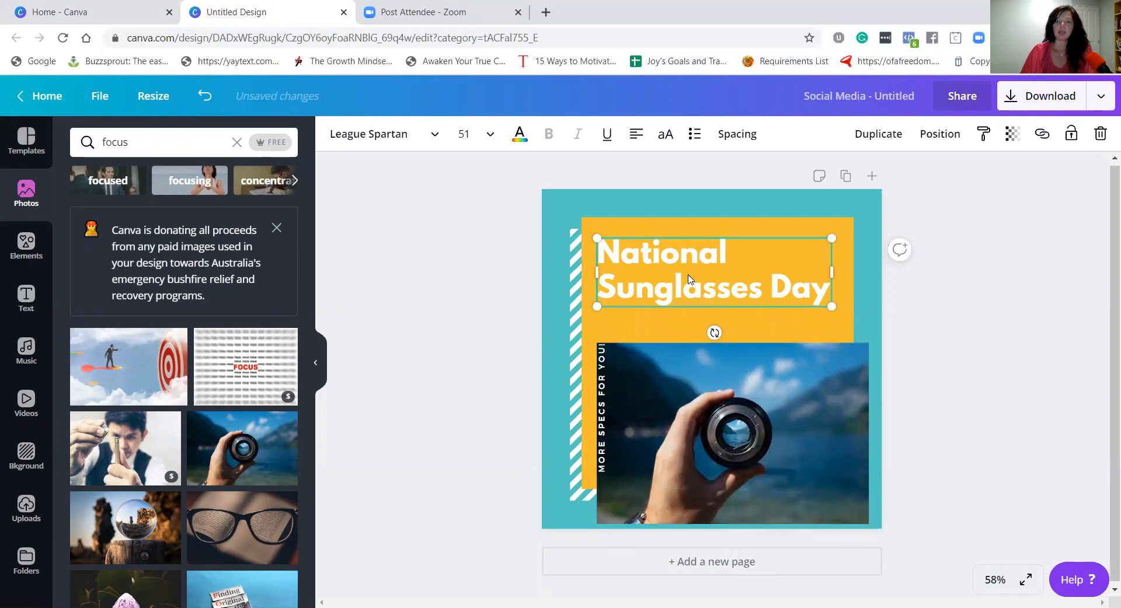
pyautogui.hotkey('ctrl', 'a')
pyautogui.write('zzzk')
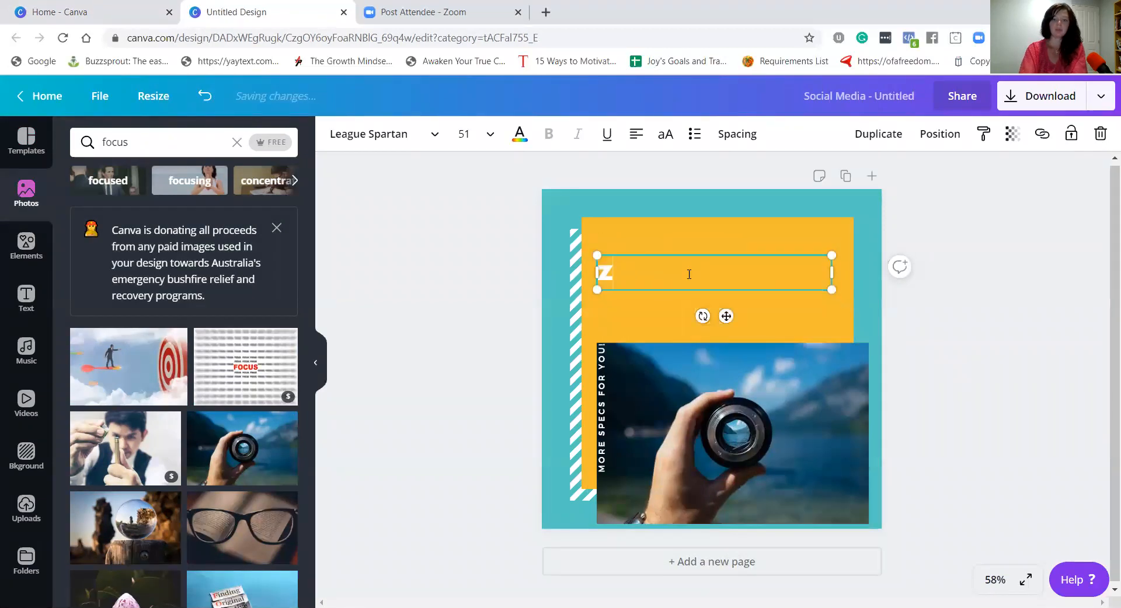
pyautogui.press('BackSpace')
pyautogui.press('BackSpace')
pyautogui.press('BackSpace')
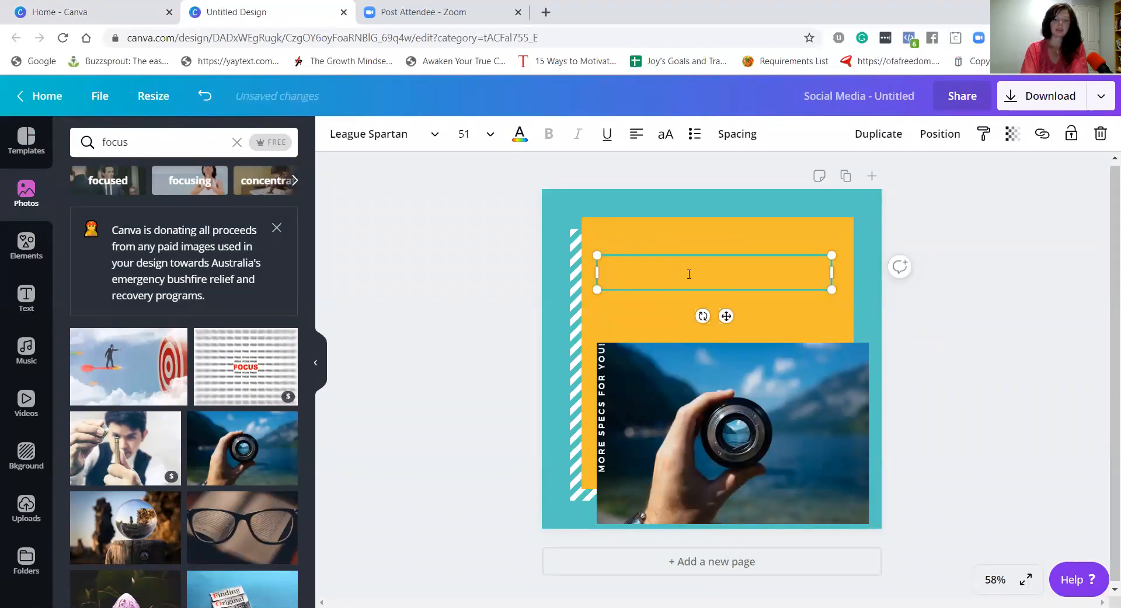
pyautogui.write('Learn How To Focus in')
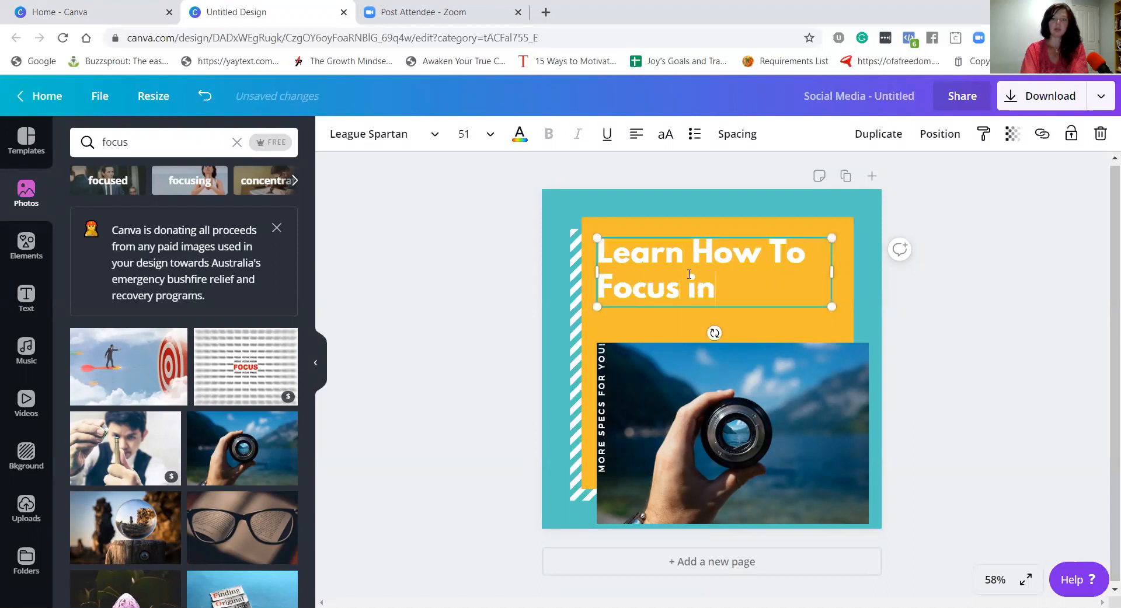
pyautogui.write(' Your')
pyautogui.press('BackSpace')
pyautogui.write('ur B')
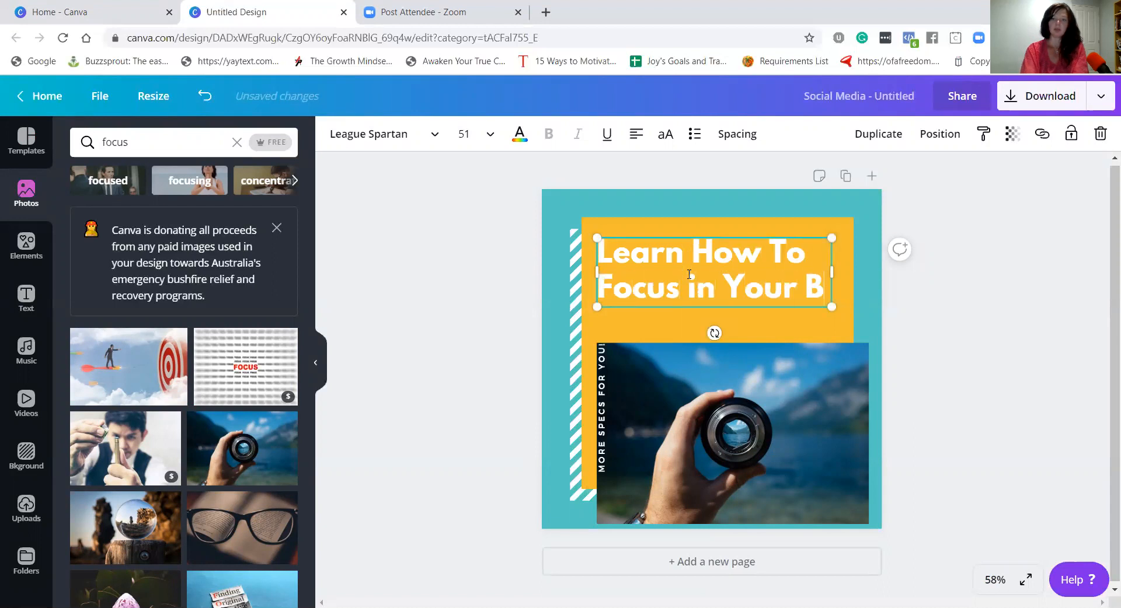
pyautogui.write('usiness!')
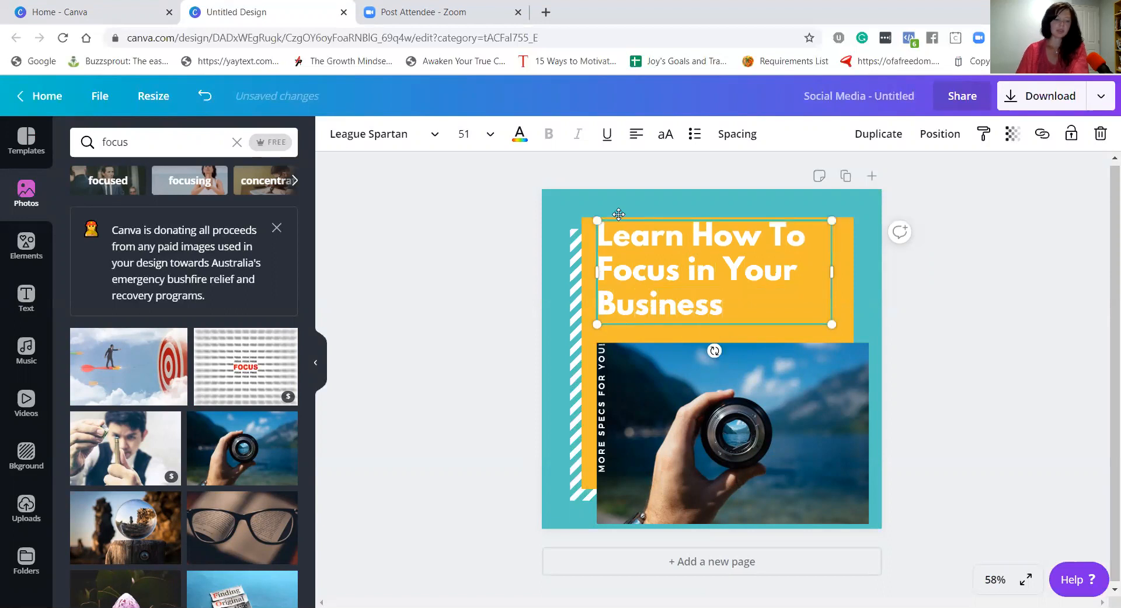
# Step: Correct the heading on the yellow panel to read "Learn How To Focus In Your Business!"
pyautogui.click(695, 272)
pyautogui.press('BackSpace')
pyautogui.write('I')
pyautogui.click(974, 307)
# Step: Change the teal page background to the red brand color
pyautogui.click(571, 200)
pyautogui.click(336, 133)
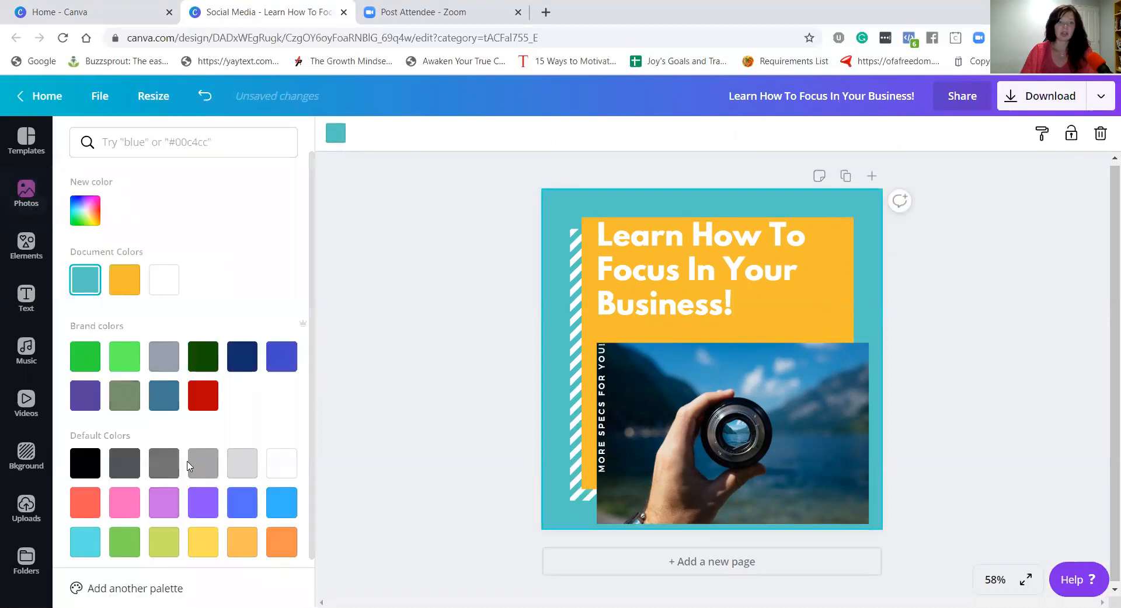
pyautogui.click(203, 396)
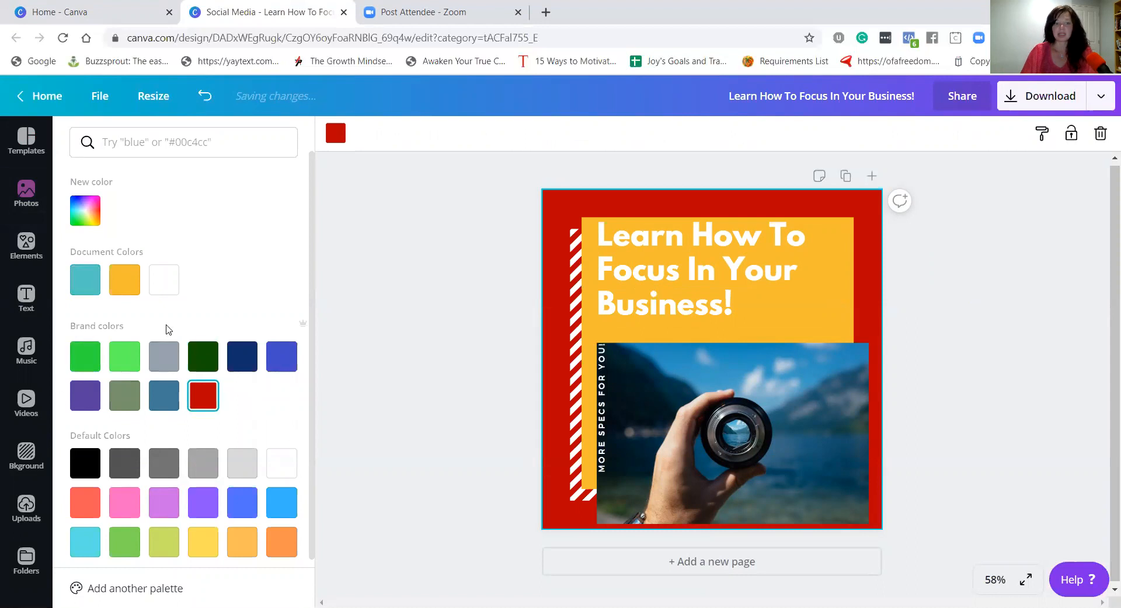
# Step: Recolor the yellow panel behind the heading with the grey brand color
pyautogui.click(788, 331)
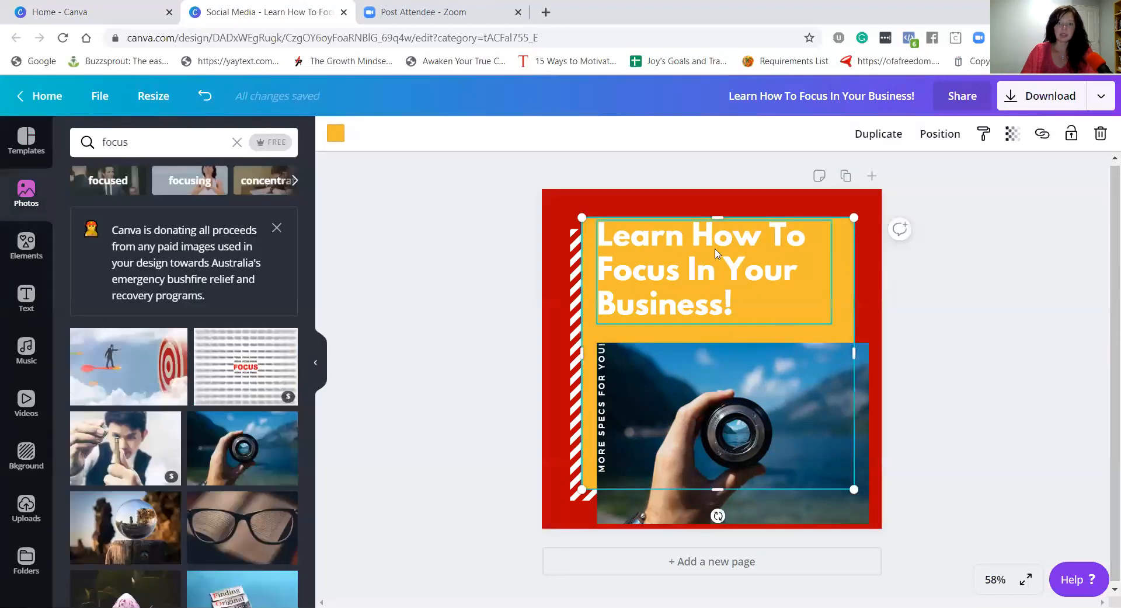
pyautogui.click(336, 133)
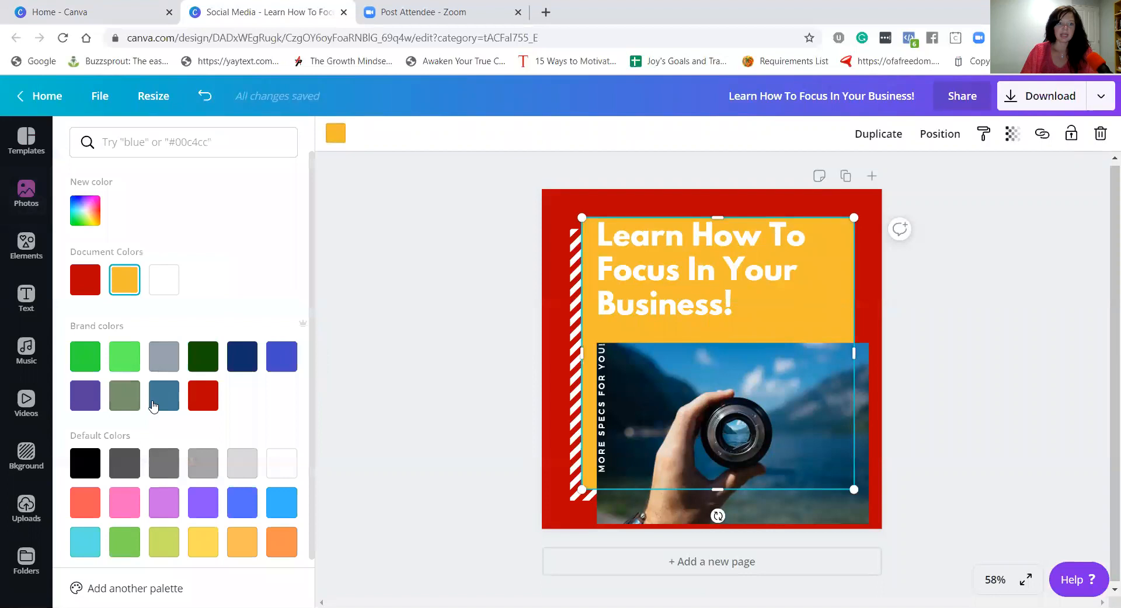
pyautogui.click(163, 358)
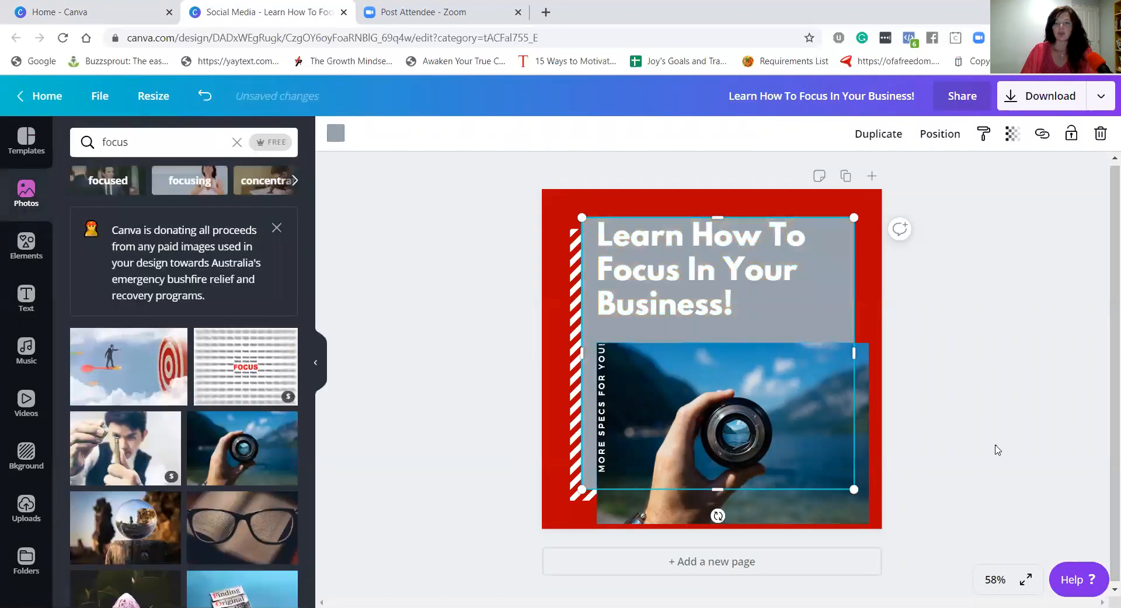
pyautogui.click(998, 450)
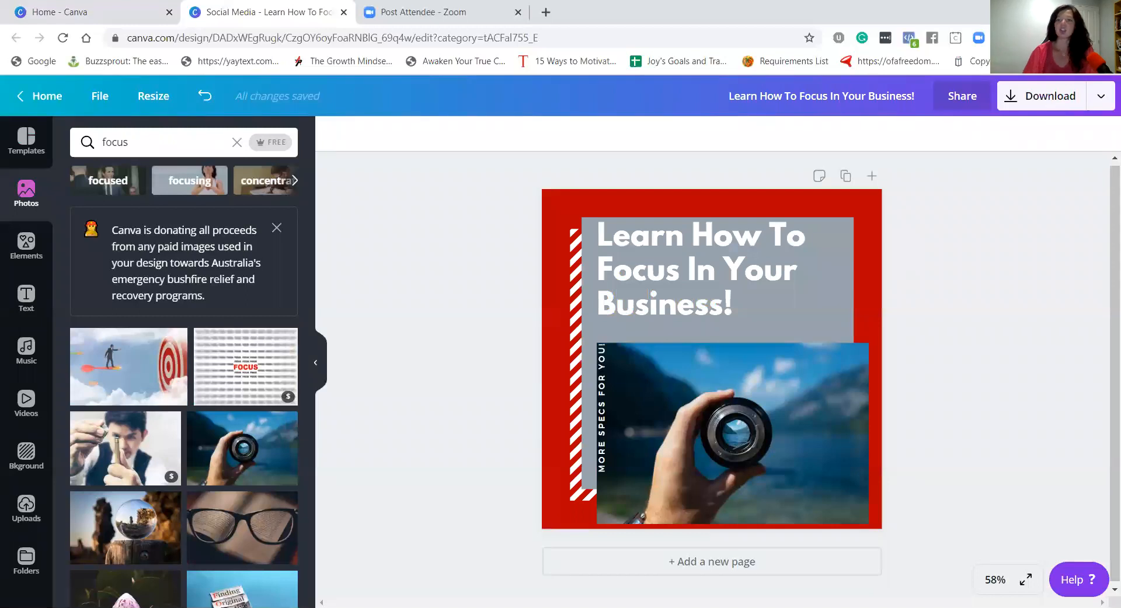
# Step: Delete the white striped shape behind the grey panel and undo the deletion
pyautogui.click(570, 459)
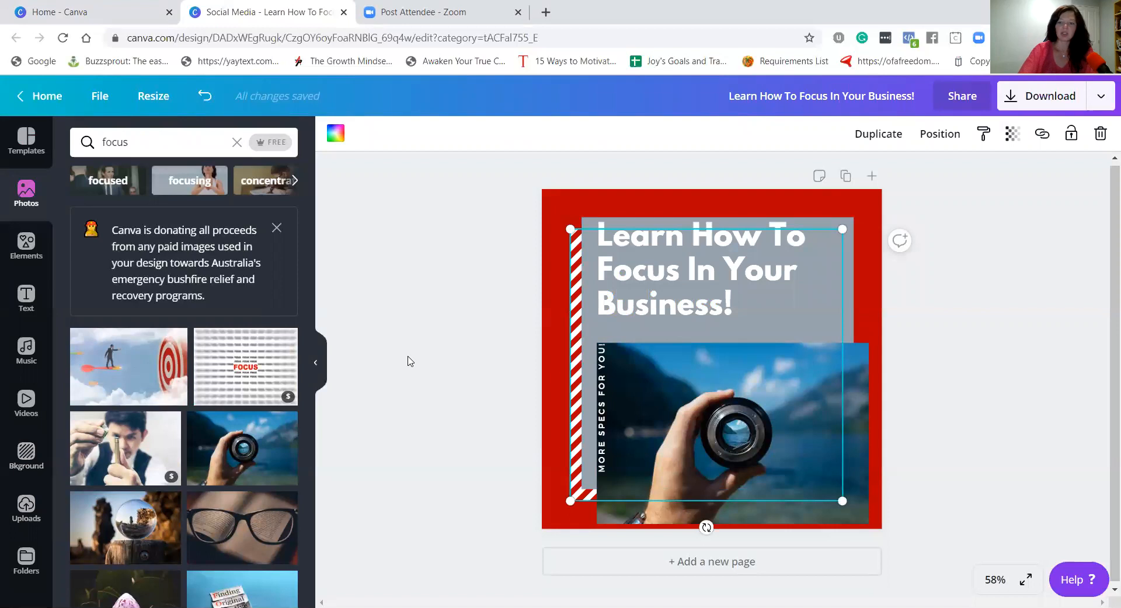
pyautogui.press('Delete')
pyautogui.hotkey('ctrl', 'z')
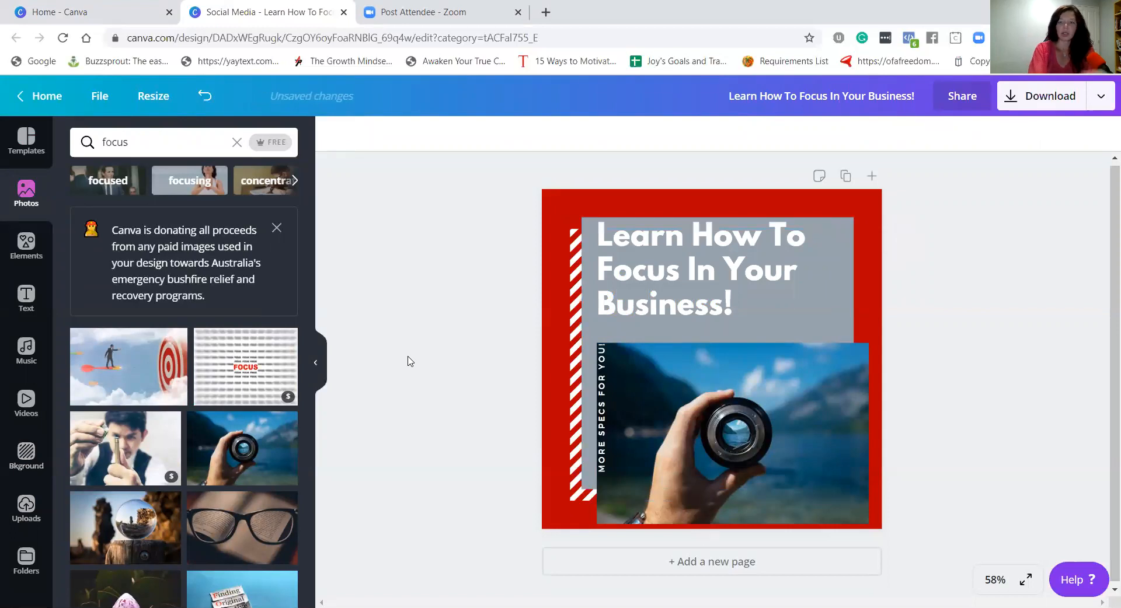
# Step: Add a second page with a plain white background and fill it with a single-image grid
pyautogui.click(765, 568)
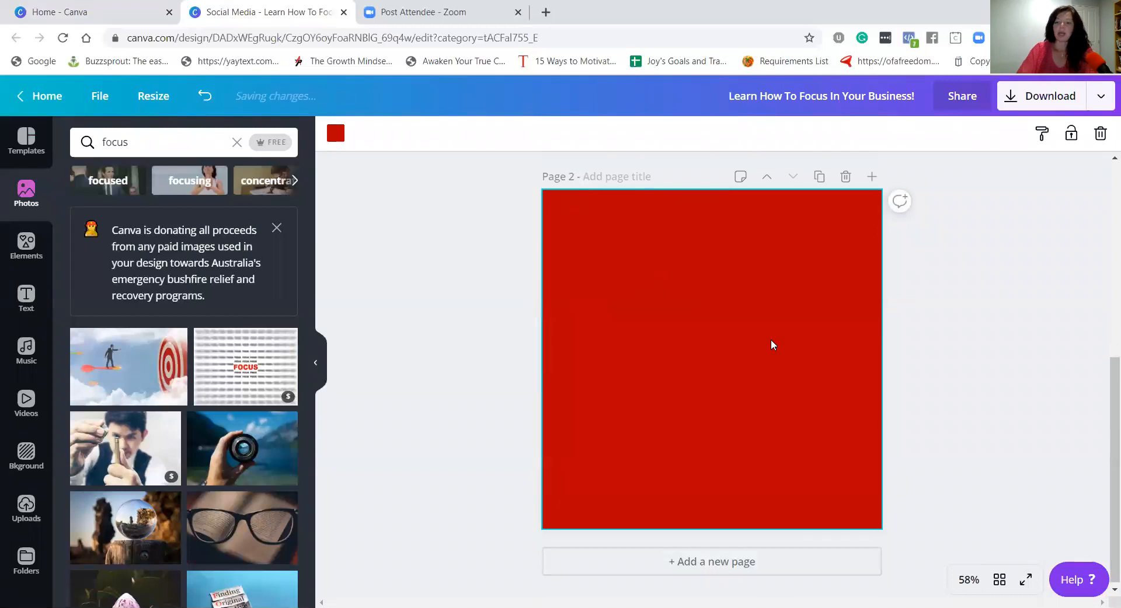
pyautogui.hotkey('ctrl', 'z')
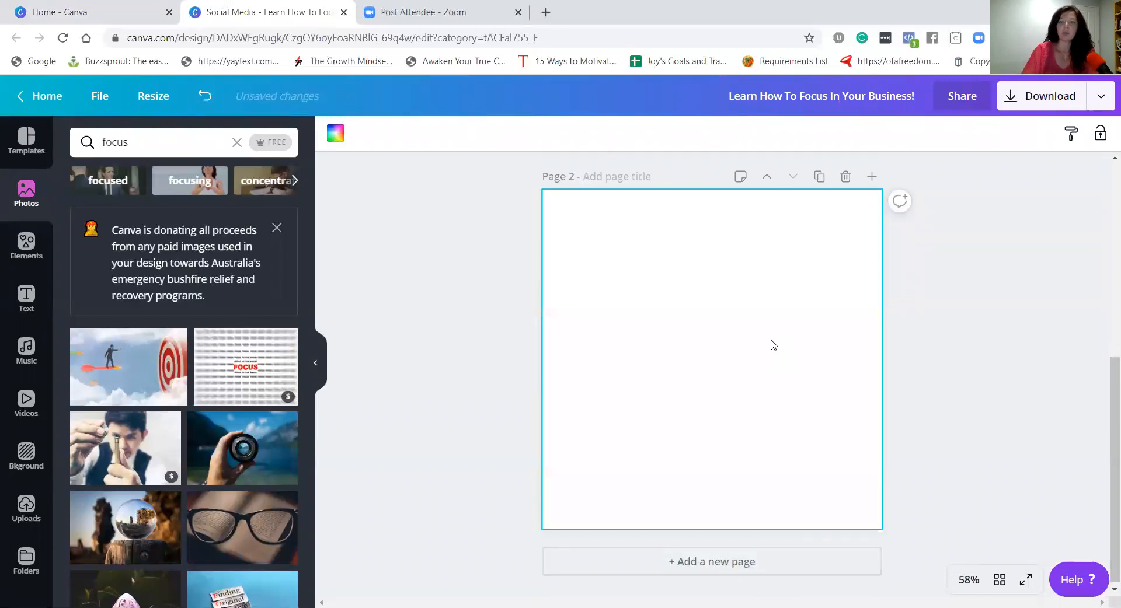
pyautogui.click(32, 266)
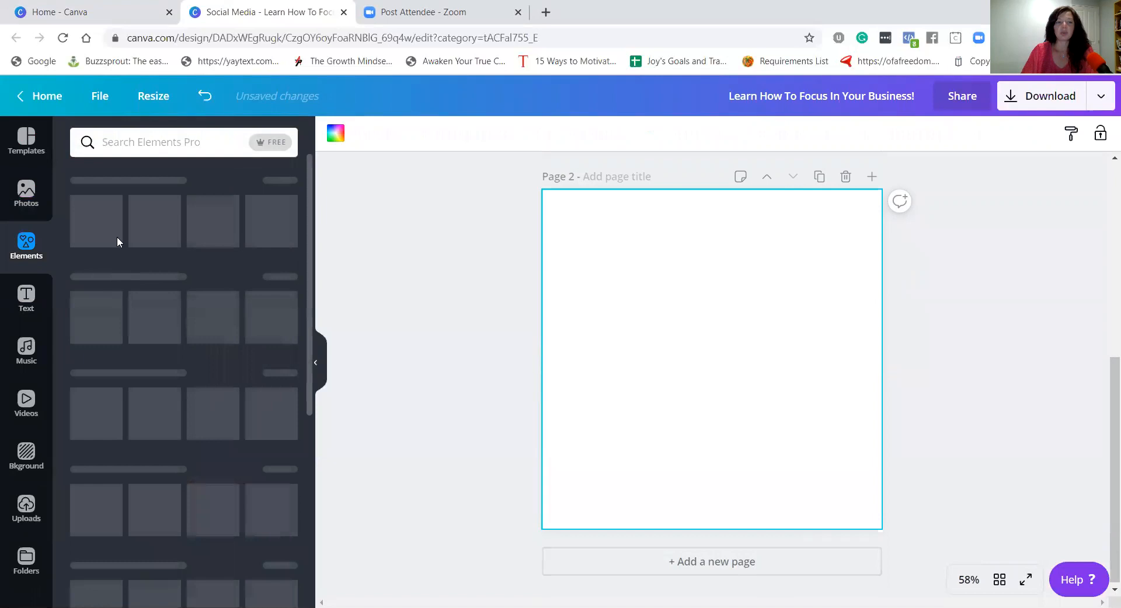
pyautogui.scroll(-3, 109, 392)
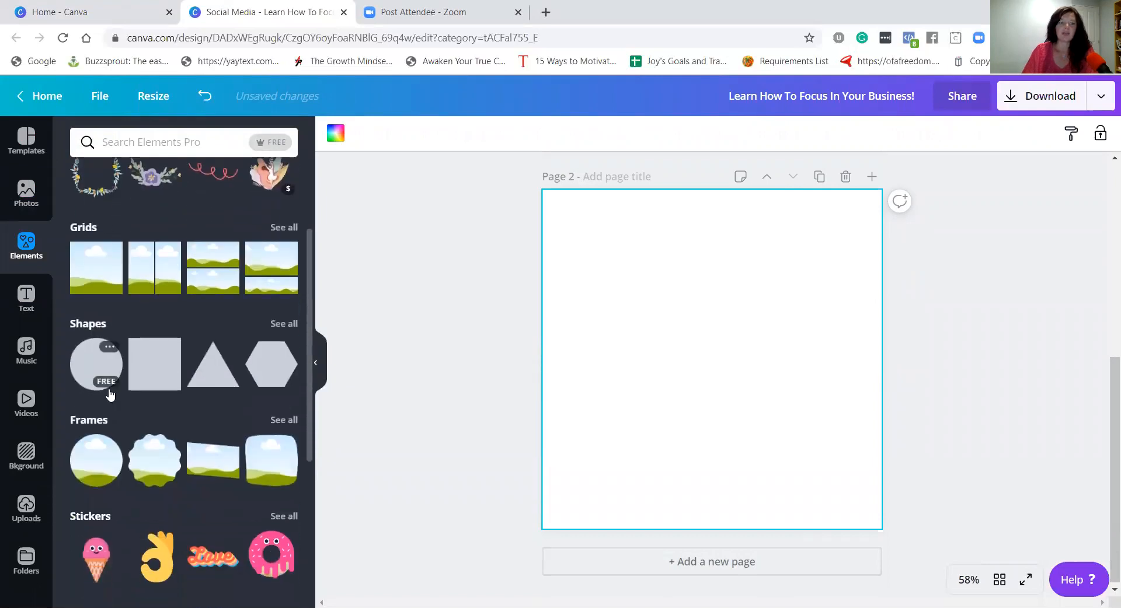
pyautogui.click(87, 268)
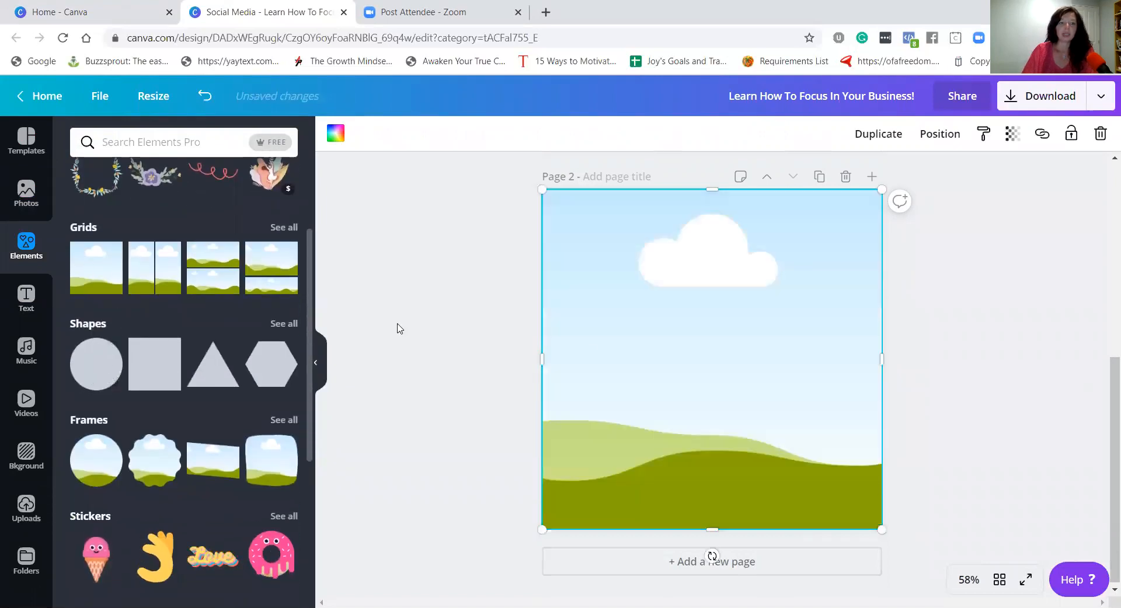
# Step: Shrink the image grid to less than half the page width and place it in the page's lower-left area
pyautogui.moveTo(590, 275); pyautogui.dragTo(626, 358)
pyautogui.moveTo(572, 243); pyautogui.dragTo(760, 403)
pyautogui.moveTo(830, 487); pyautogui.dragTo(608, 403)
# Step: Browse the element categories and look through the full Social Media collection
pyautogui.scroll(-5, 126, 370)
pyautogui.scroll(-4, 175, 350)
pyautogui.scroll(3, 116, 310)
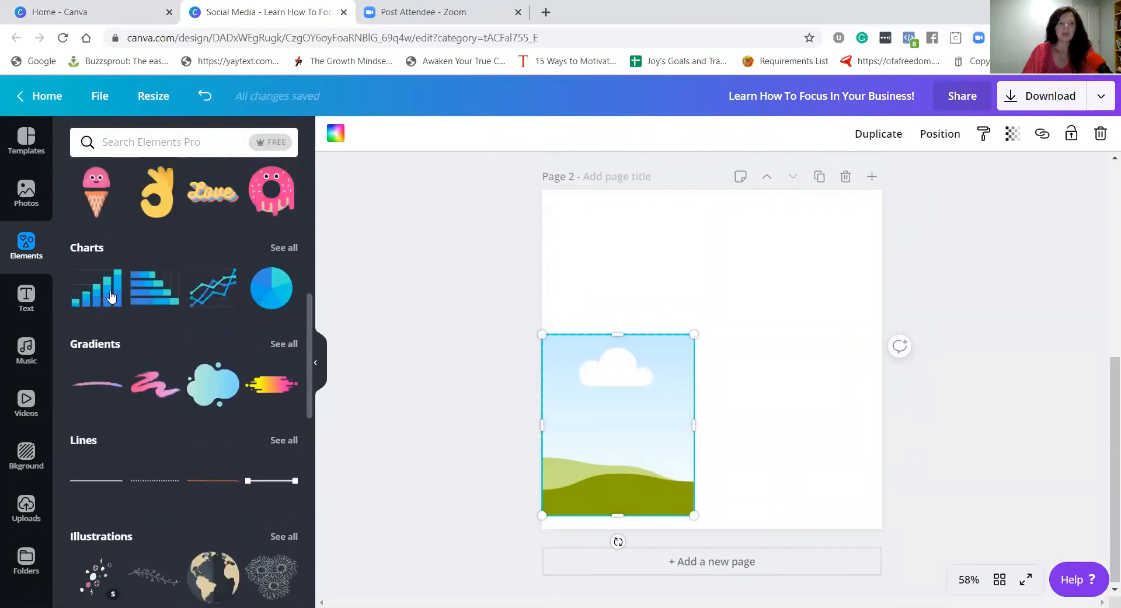
pyautogui.scroll(-1, 93, 383)
pyautogui.scroll(-3, 92, 376)
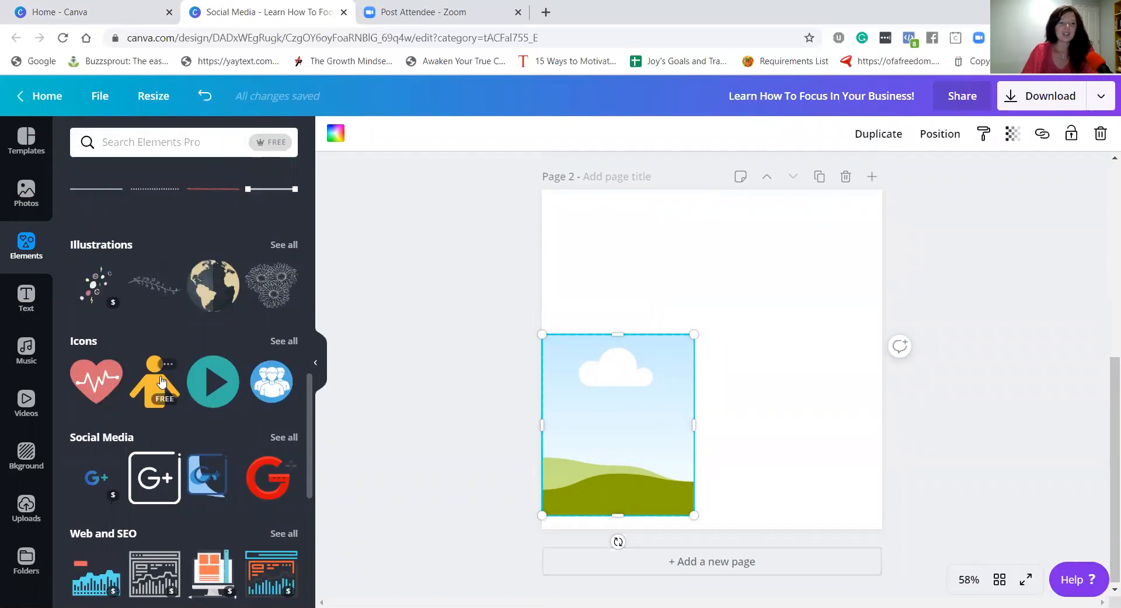
pyautogui.scroll(-3, 162, 382)
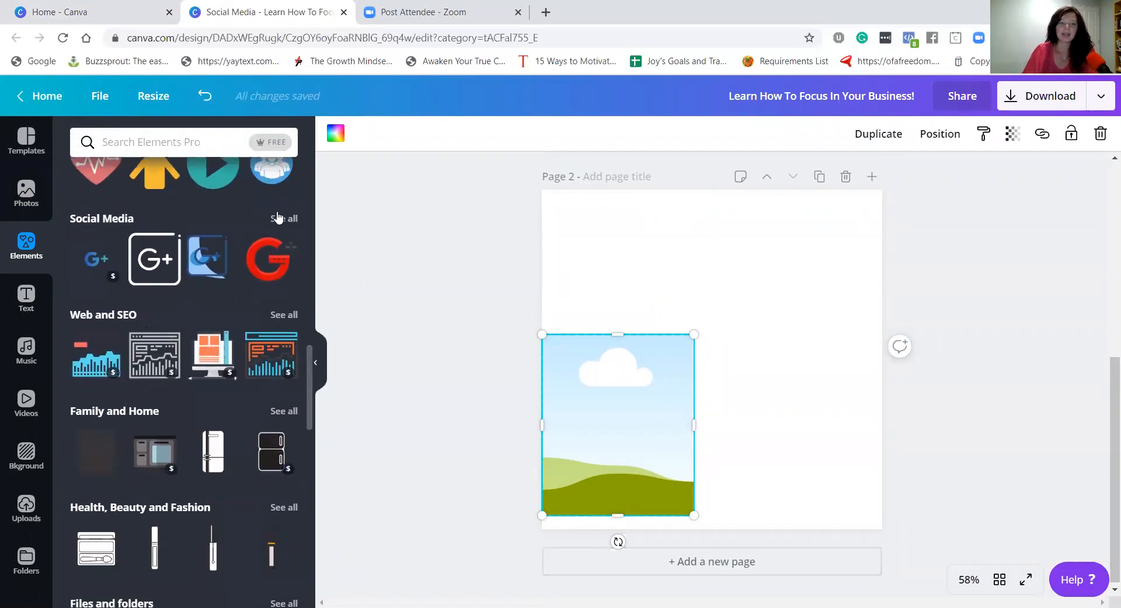
pyautogui.click(277, 218)
pyautogui.scroll(-4, 161, 347)
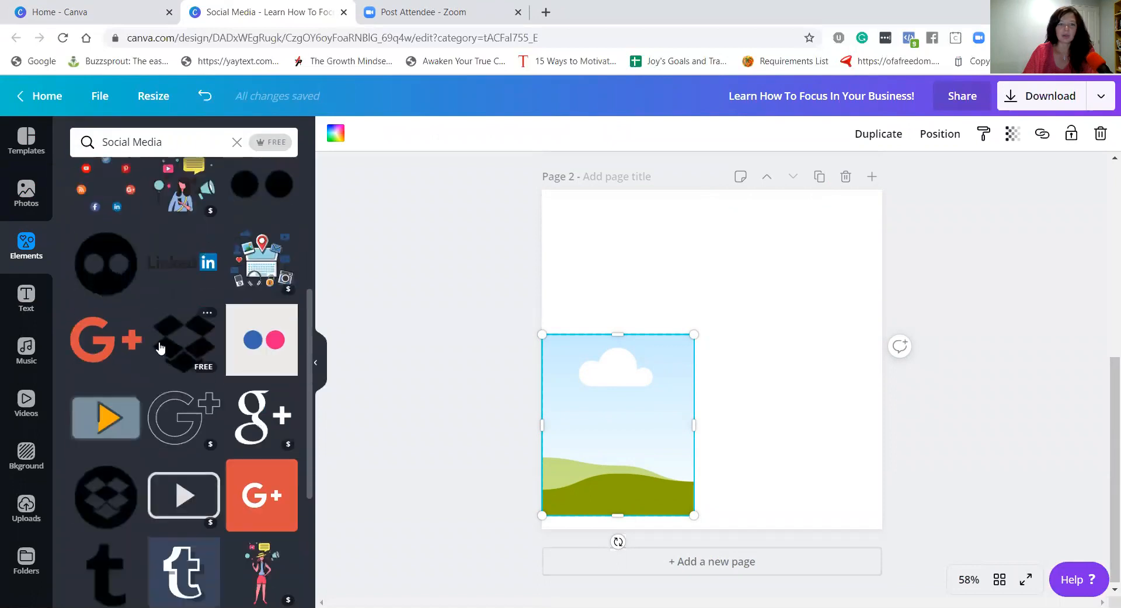
pyautogui.scroll(-10, 161, 347)
pyautogui.scroll(4, 179, 318)
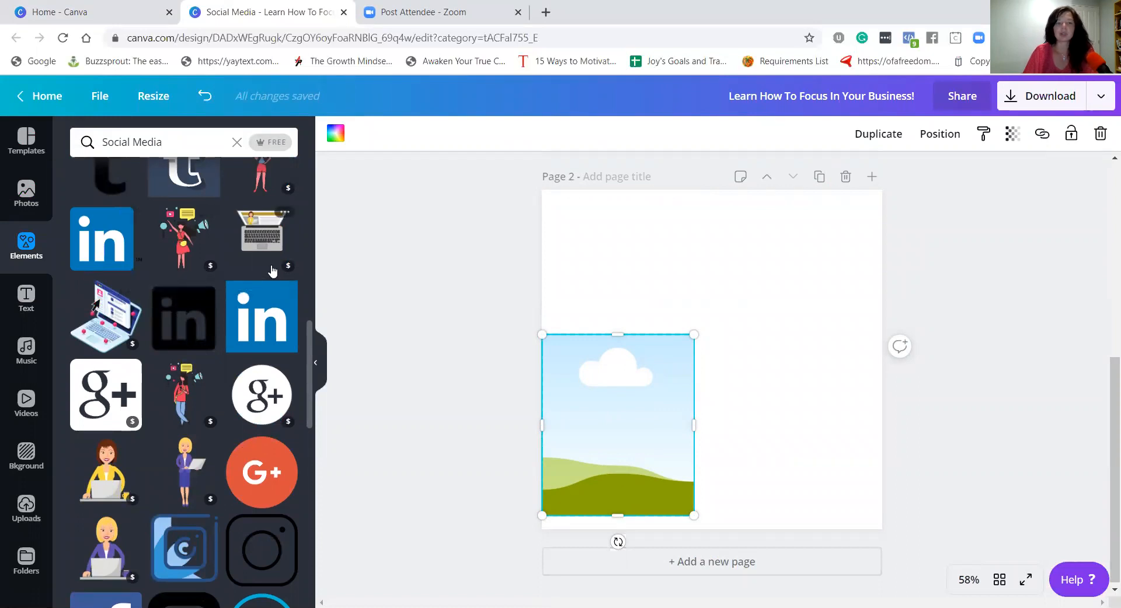
pyautogui.scroll(3, 324, 366)
pyautogui.scroll(3, 307, 246)
# Step: Limit the Social Media elements to free ones and place the LinkedIn logo near the top of page 2
pyautogui.click(275, 146)
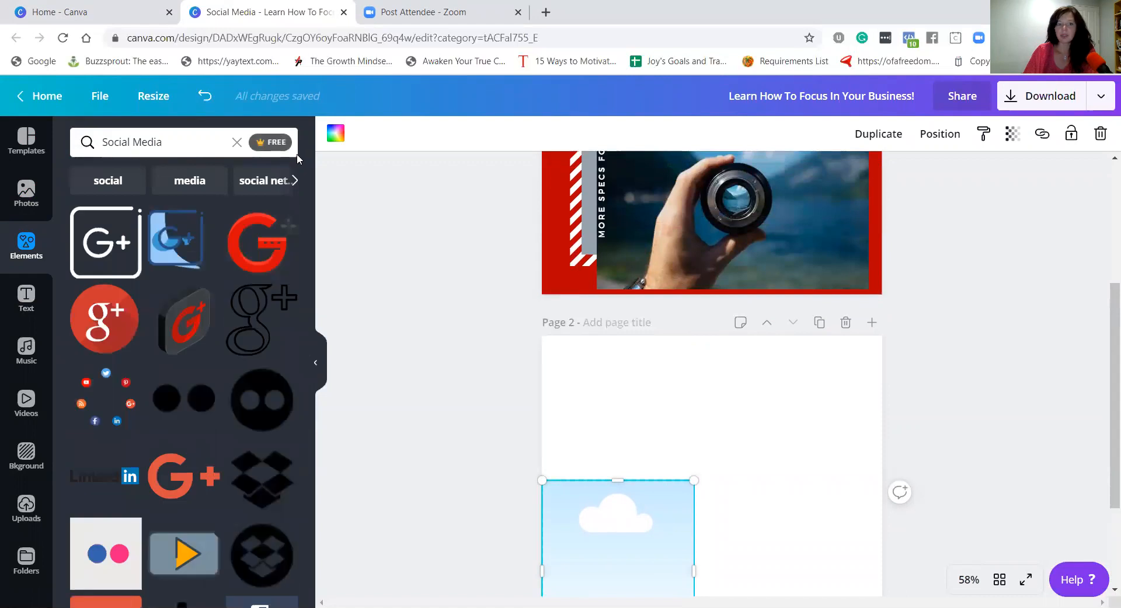
pyautogui.scroll(-10, 254, 333)
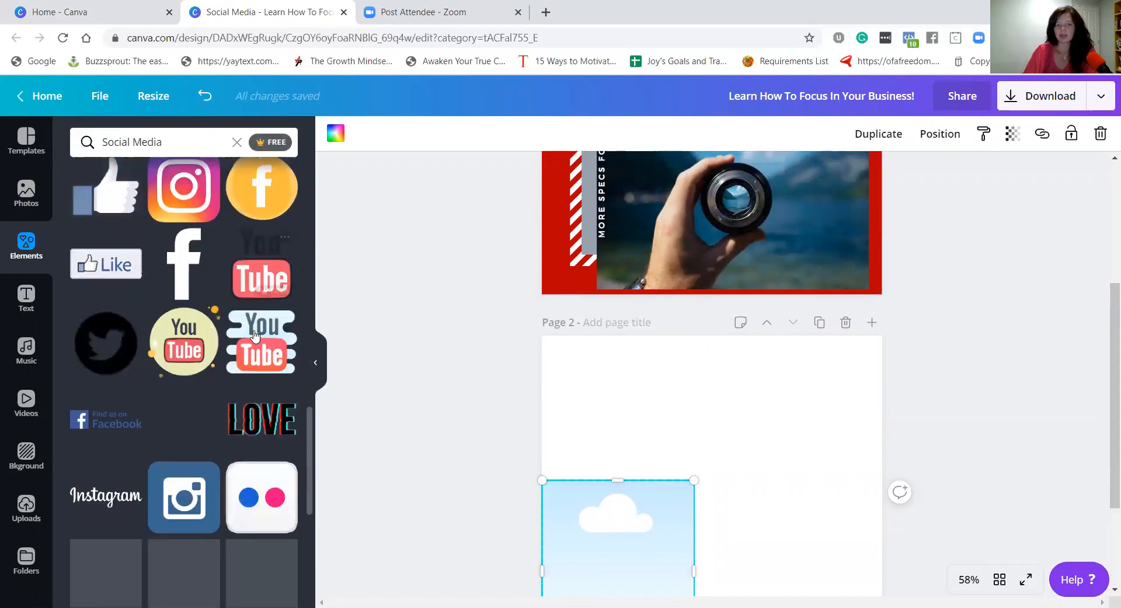
pyautogui.scroll(-8, 253, 334)
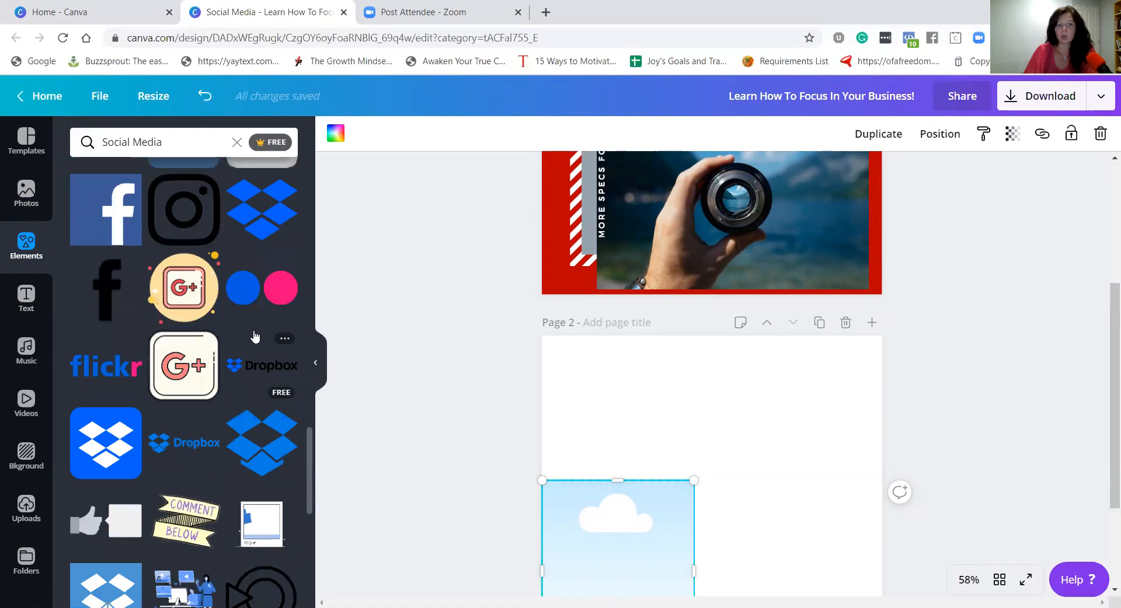
pyautogui.scroll(15, 243, 328)
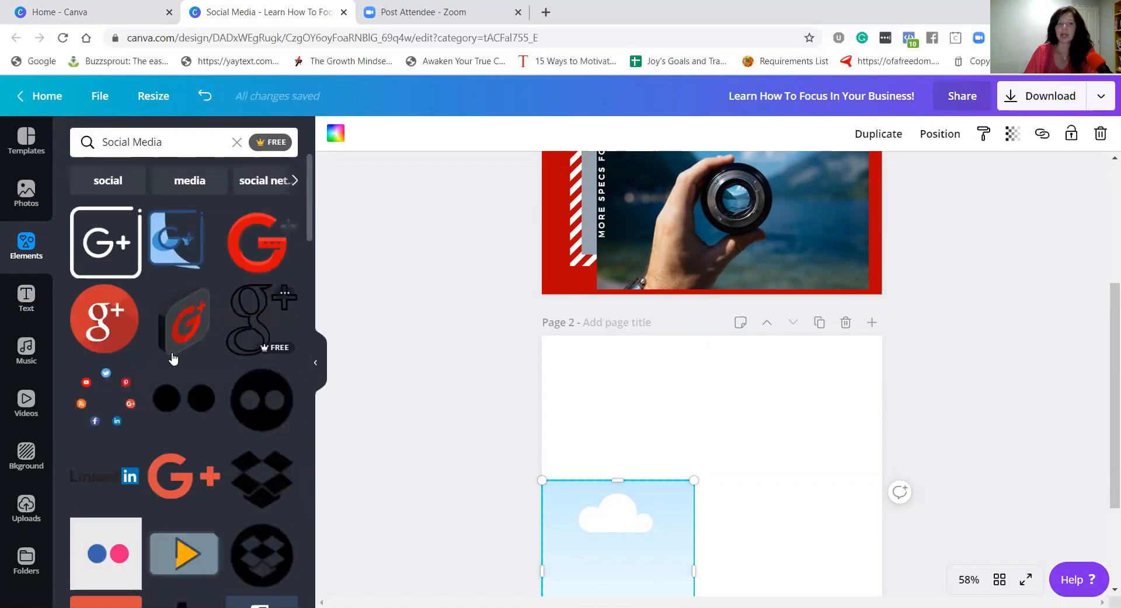
pyautogui.scroll(-2, 210, 387)
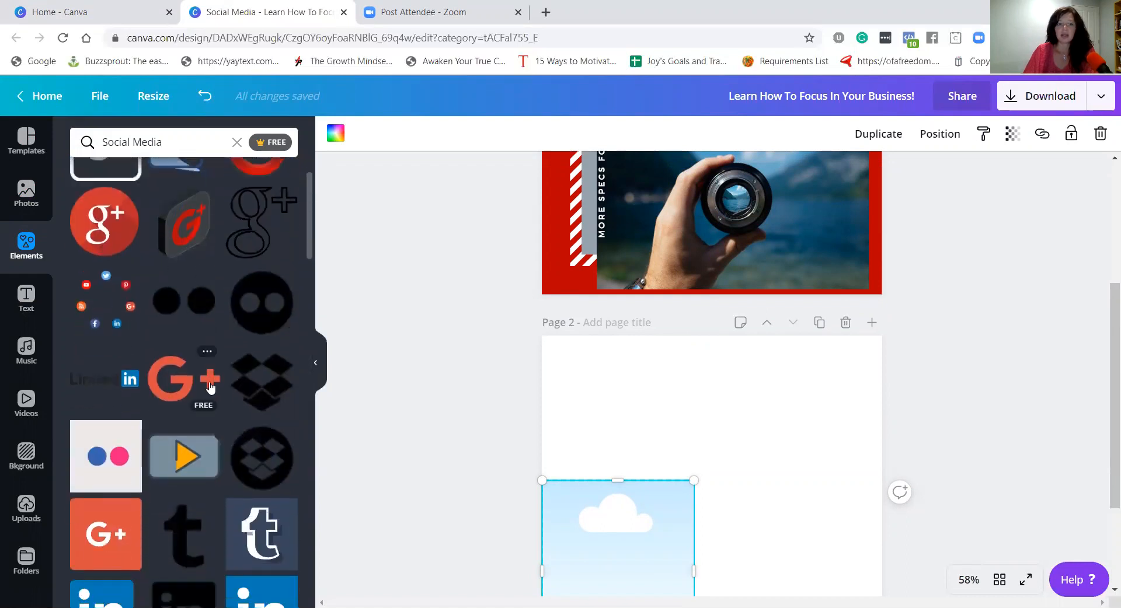
pyautogui.scroll(-3, 210, 387)
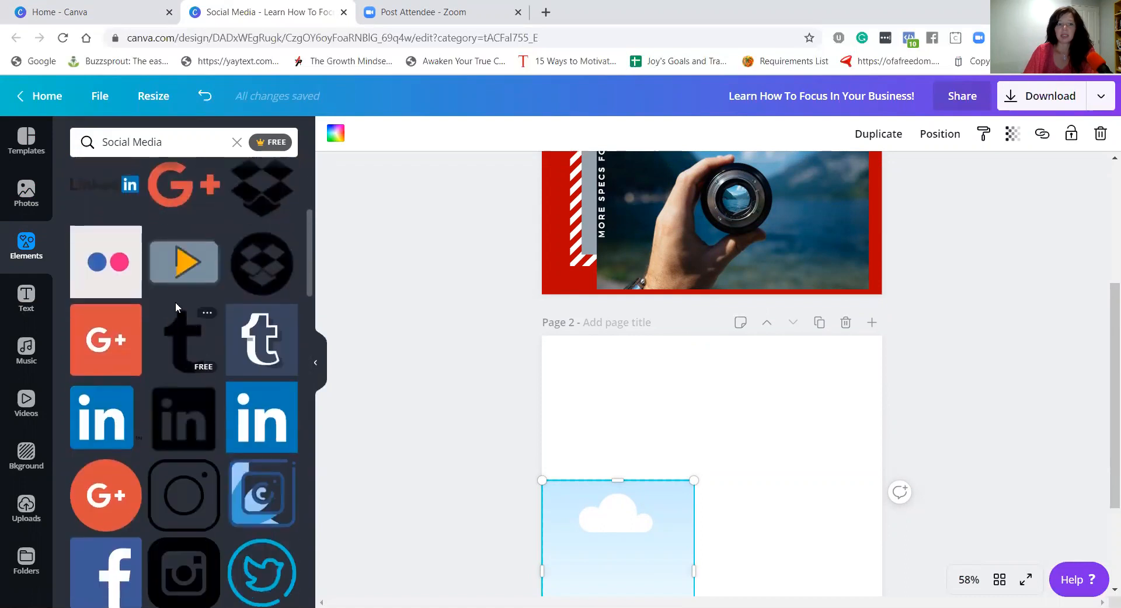
pyautogui.click(105, 184)
pyautogui.moveTo(739, 511); pyautogui.dragTo(719, 407)
# Step: Move the image grid slightly in from the page edge and enlarge it from its upper-right corner
pyautogui.scroll(-2, 728, 410)
pyautogui.click(641, 408)
pyautogui.moveTo(640, 409); pyautogui.dragTo(651, 419)
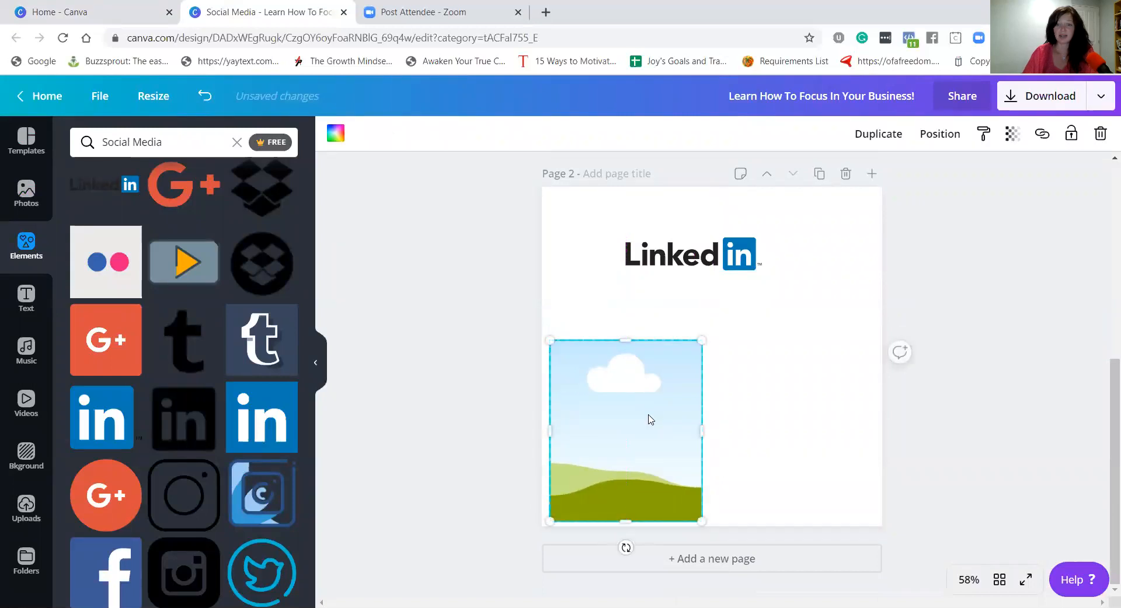
pyautogui.moveTo(693, 349); pyautogui.dragTo(719, 324)
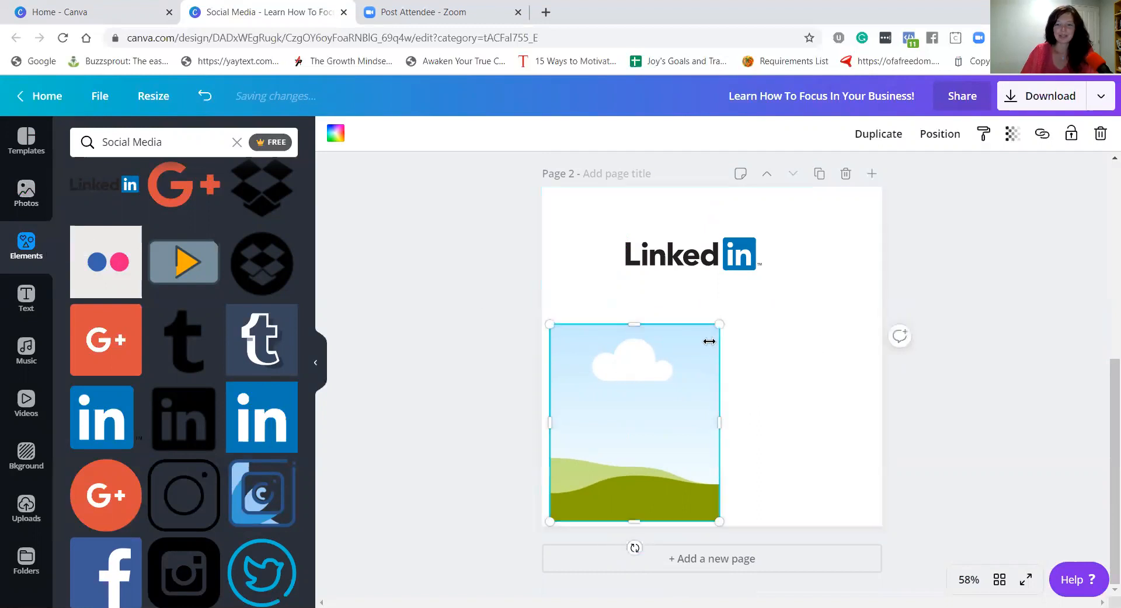
pyautogui.moveTo(725, 320); pyautogui.dragTo(732, 314)
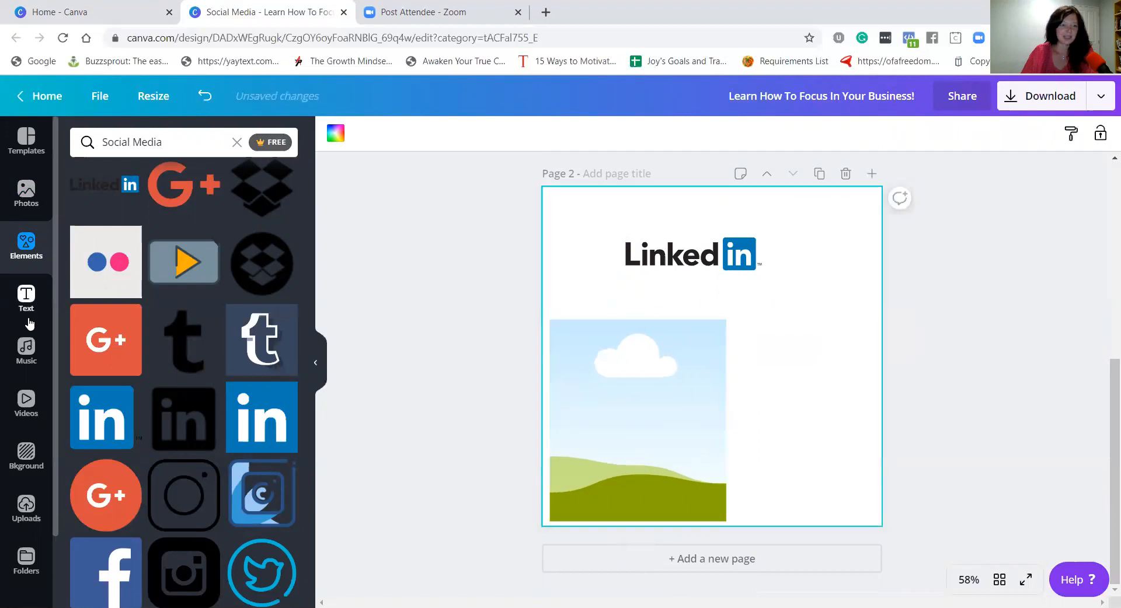
# Step: Search the photos for "linkedIn" and dismiss the bushfire donation notice
pyautogui.click(44, 198)
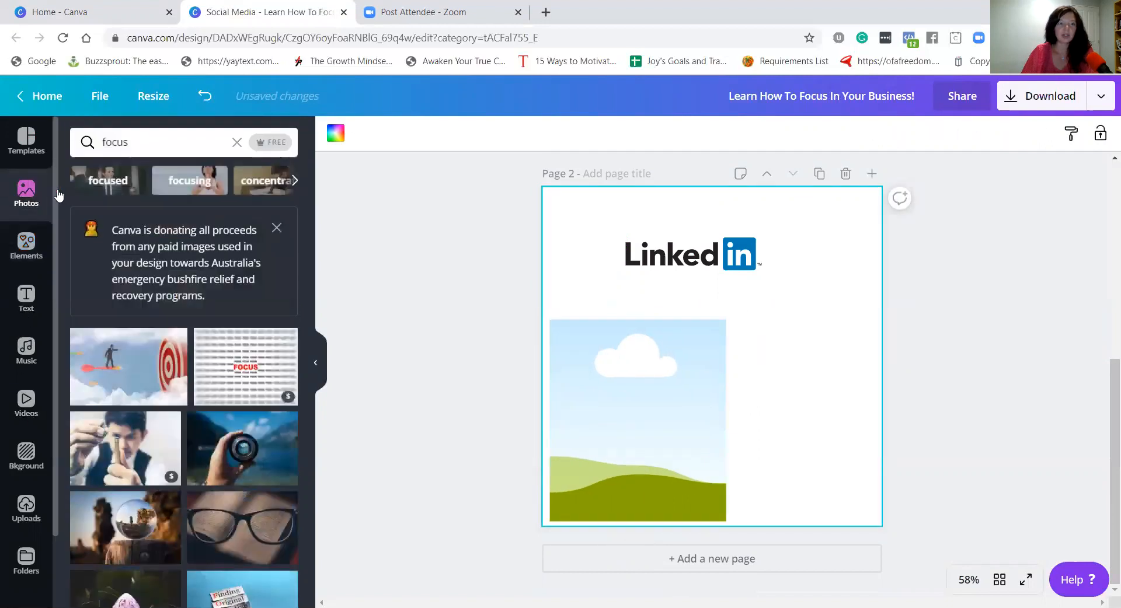
pyautogui.write('linkedIn')
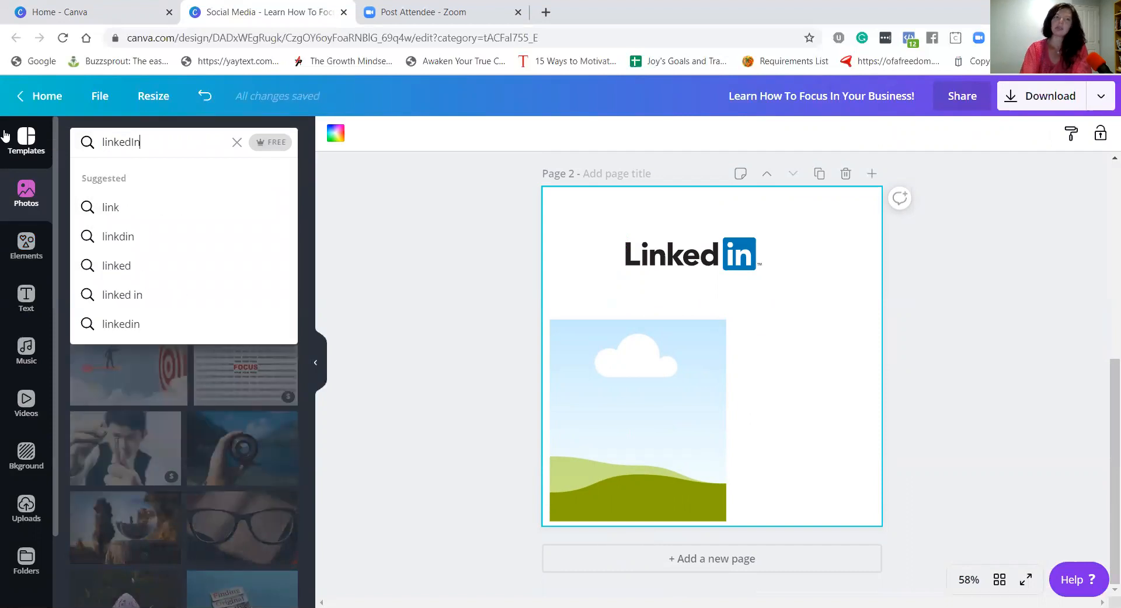
pyautogui.press('Return')
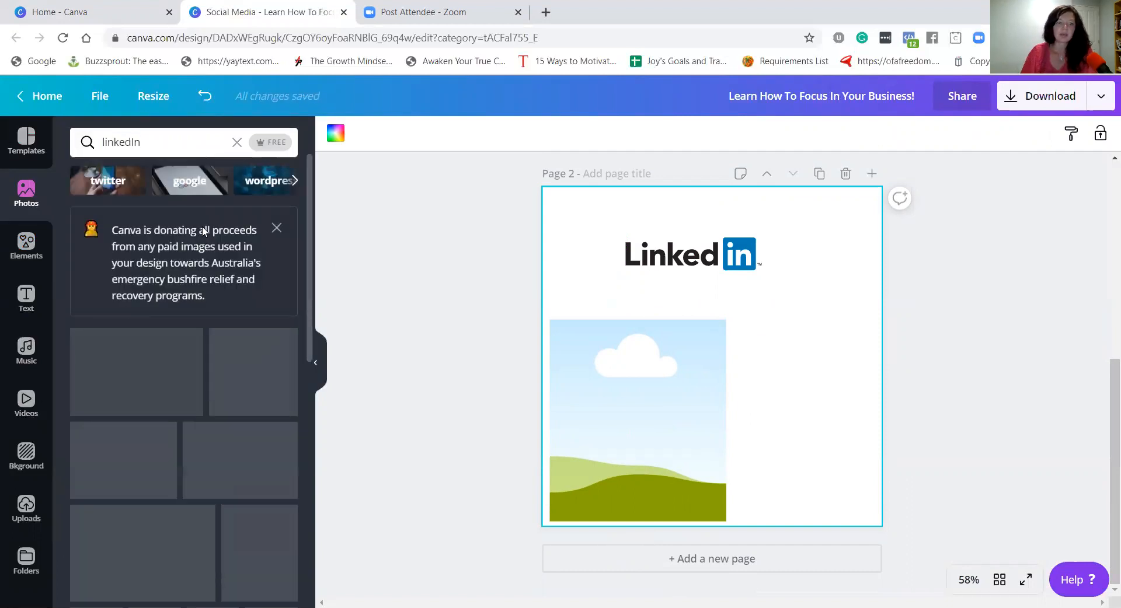
pyautogui.click(276, 228)
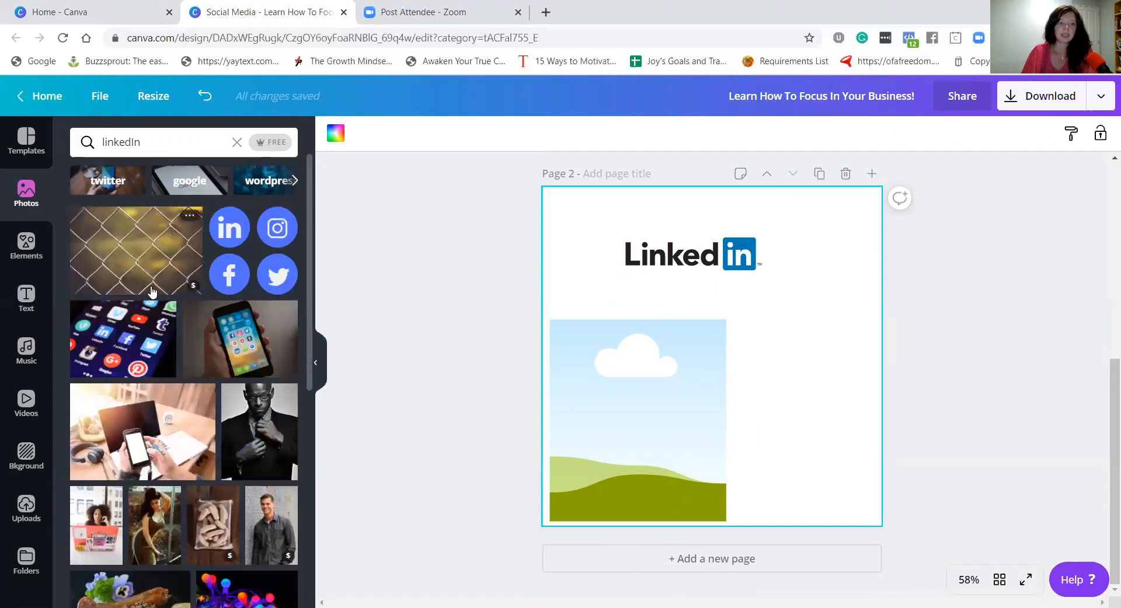
pyautogui.scroll(-5, 242, 257)
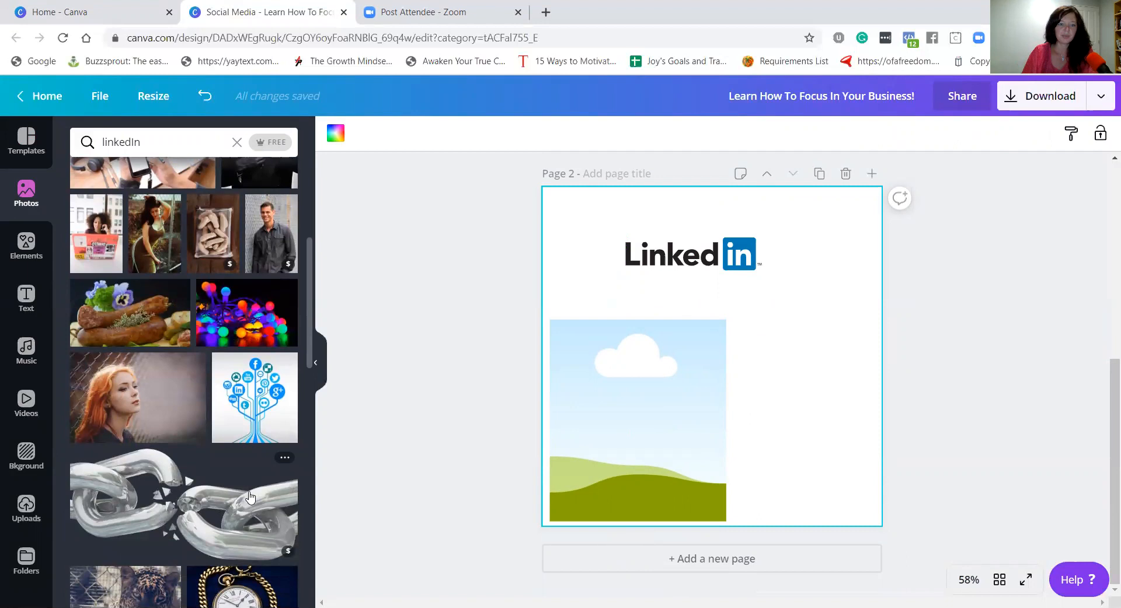
# Step: Limit the photo results to free images and browse through them
pyautogui.click(267, 137)
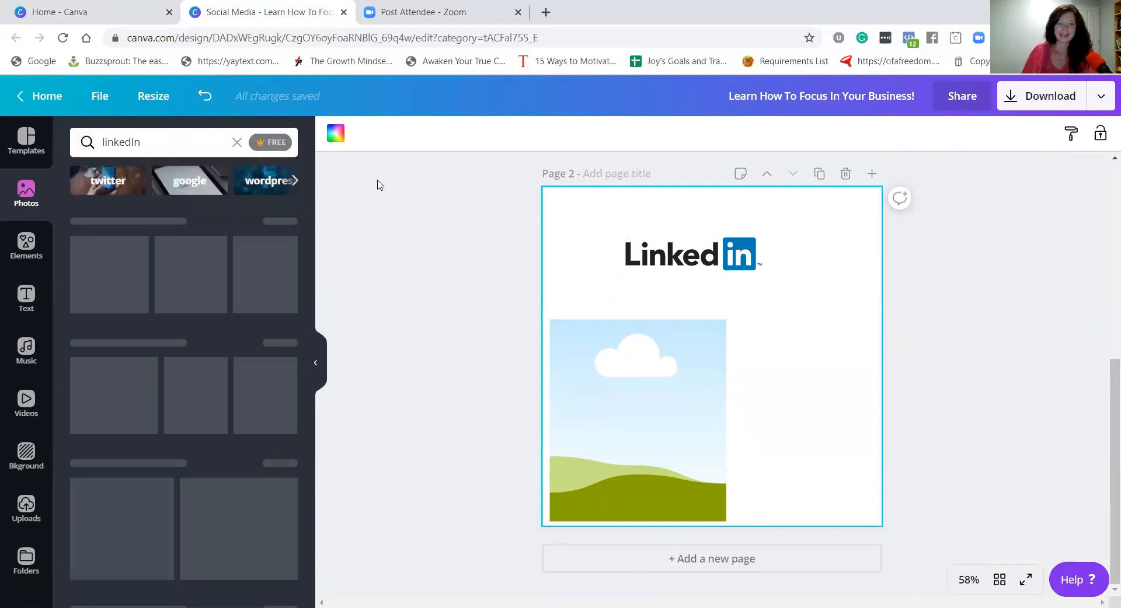
pyautogui.scroll(-5, 159, 387)
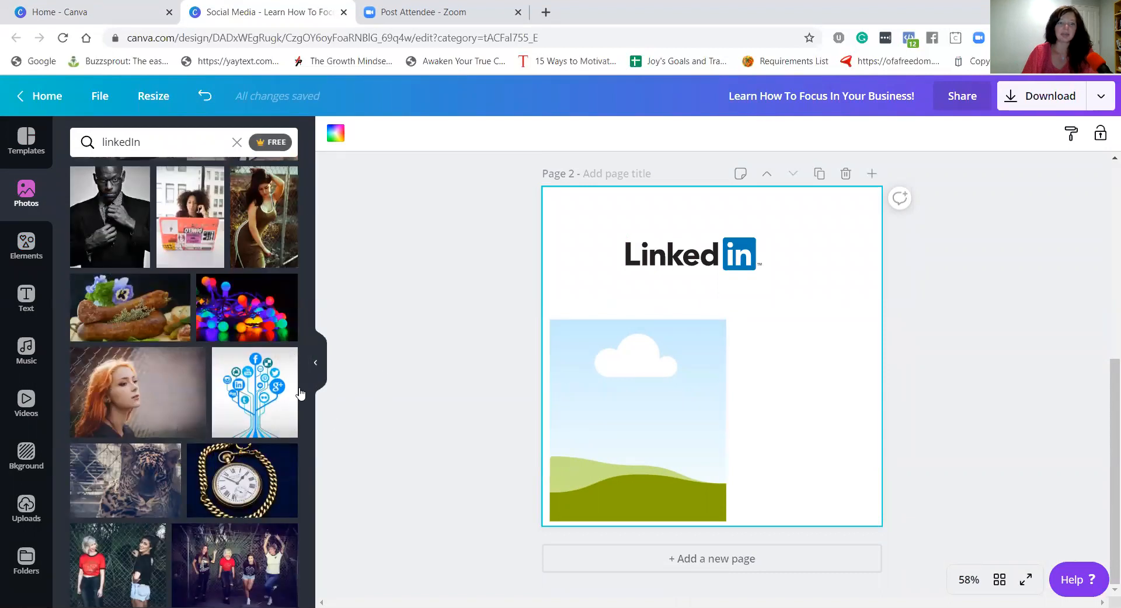
pyautogui.scroll(-4, 244, 403)
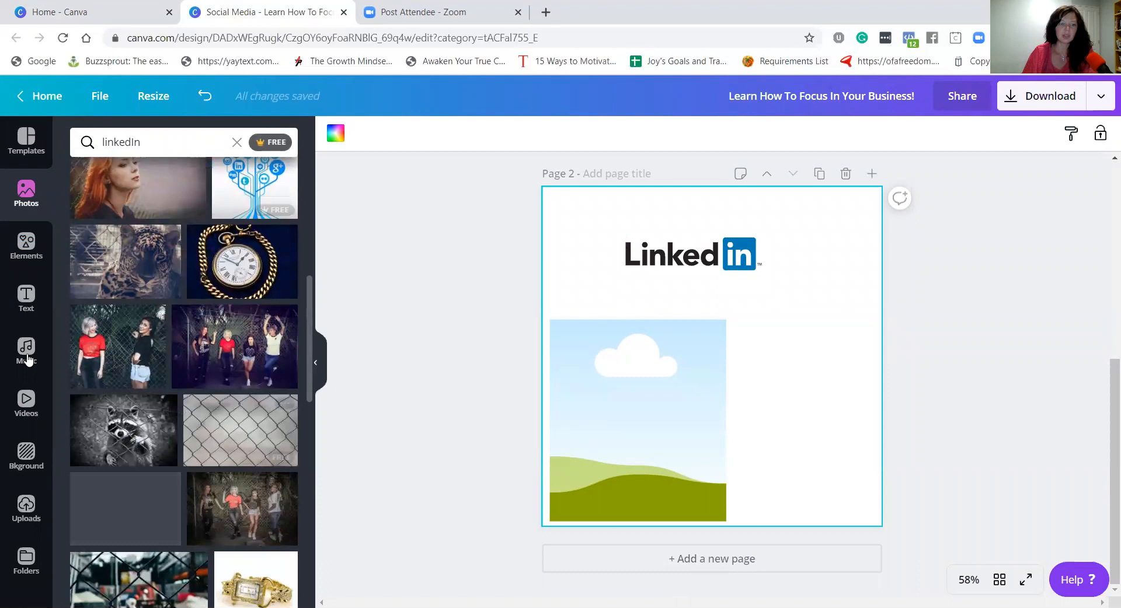
# Step: Fill the image grid on page 2 with the free photo of the businesswoman pointing at blue people icons
pyautogui.scroll(-5, 139, 345)
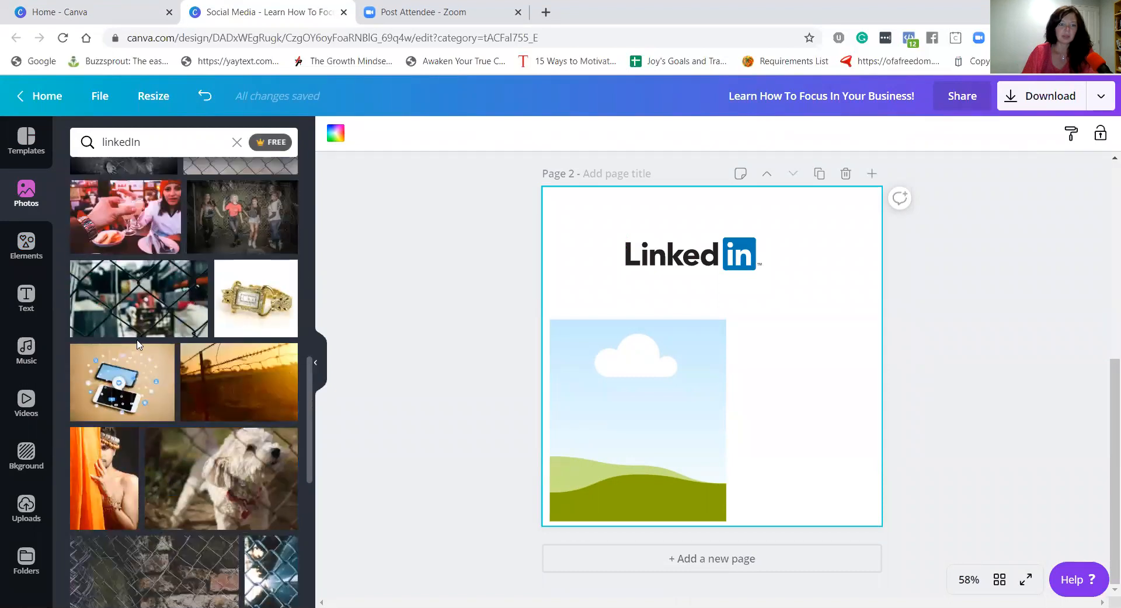
pyautogui.scroll(-5, 131, 376)
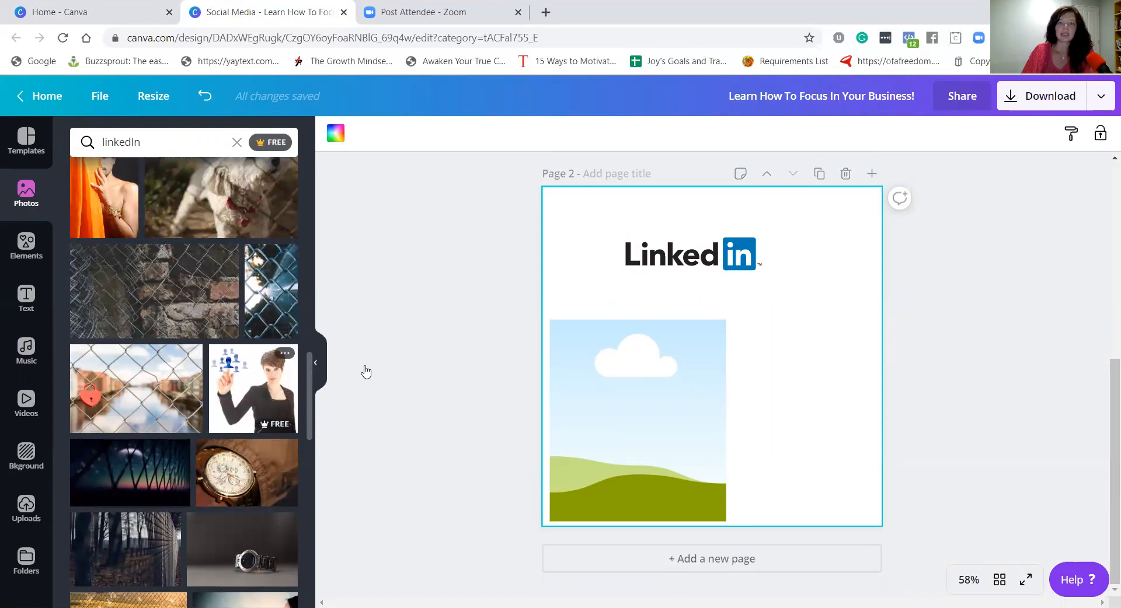
pyautogui.moveTo(366, 371); pyautogui.dragTo(694, 386)
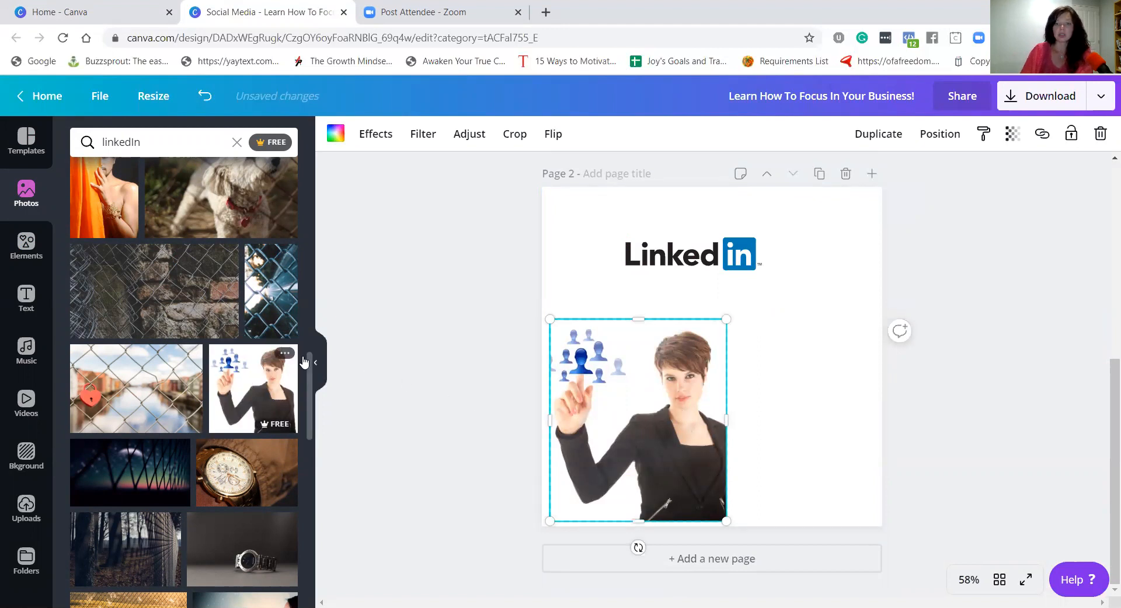
# Step: Replace the filled grid with a larger, free-standing copy of the businesswoman photo positioned in the lower part of page 2
pyautogui.moveTo(295, 368); pyautogui.dragTo(589, 403)
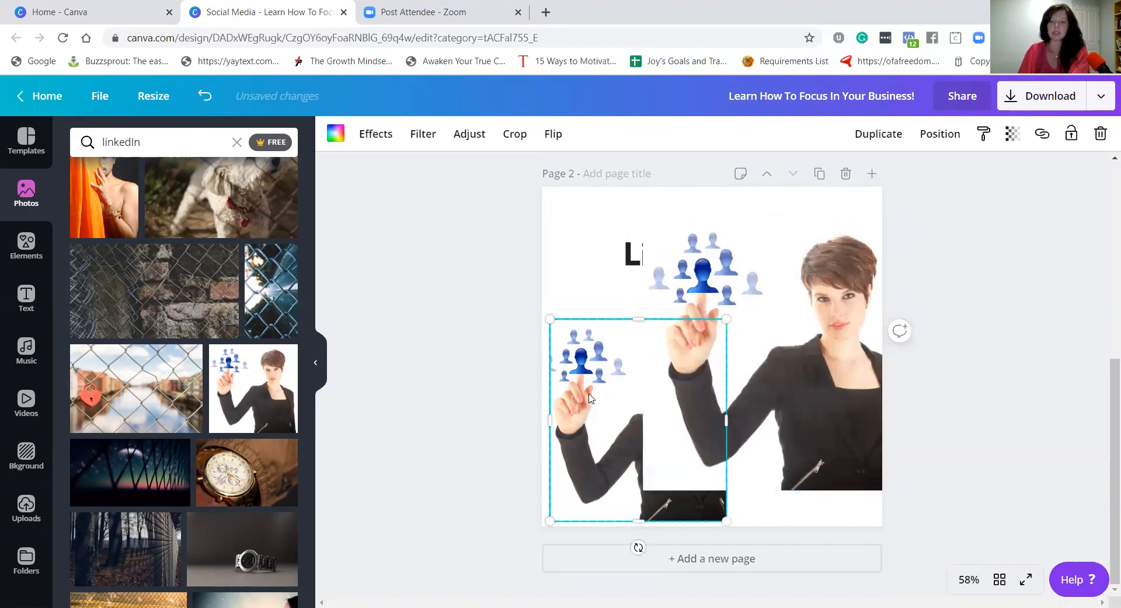
pyautogui.press('Delete')
pyautogui.press('Delete')
pyautogui.click(804, 430)
pyautogui.moveTo(804, 430); pyautogui.dragTo(768, 450)
# Step: Move the LinkedIn logo up toward the page's top edge and enlarge it from its lower-right corner
pyautogui.click(684, 246)
pyautogui.moveTo(710, 236); pyautogui.dragTo(696, 198)
pyautogui.moveTo(749, 237); pyautogui.dragTo(803, 269)
pyautogui.click(761, 351)
pyautogui.click(609, 237)
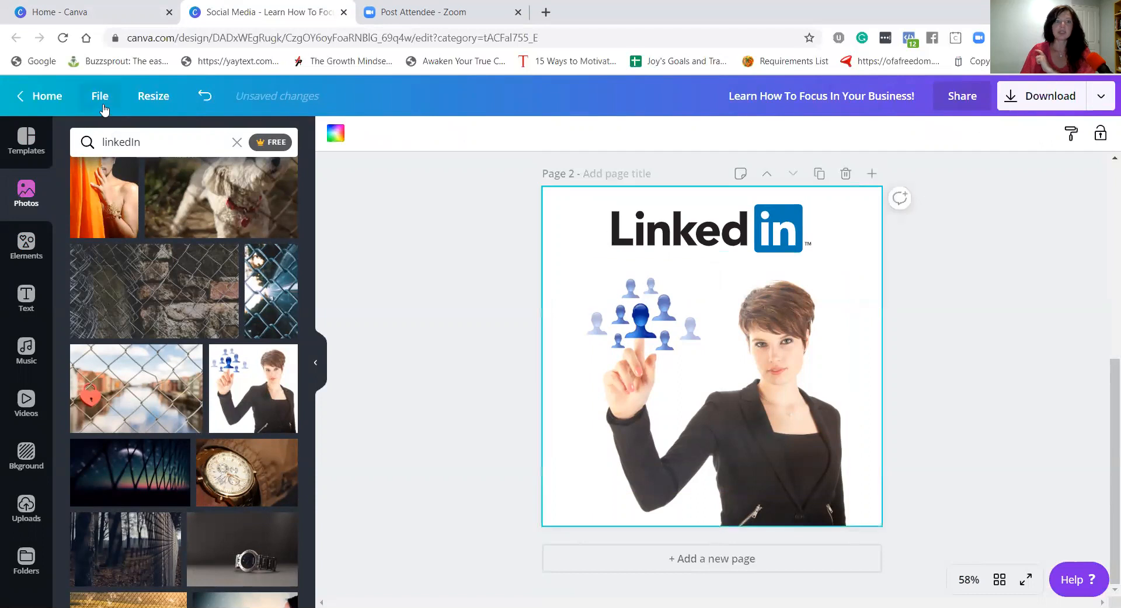
# Step: Show the page margins and move the businesswoman photo slightly up so it lines up between the side margins
pyautogui.click(91, 103)
pyautogui.click(152, 98)
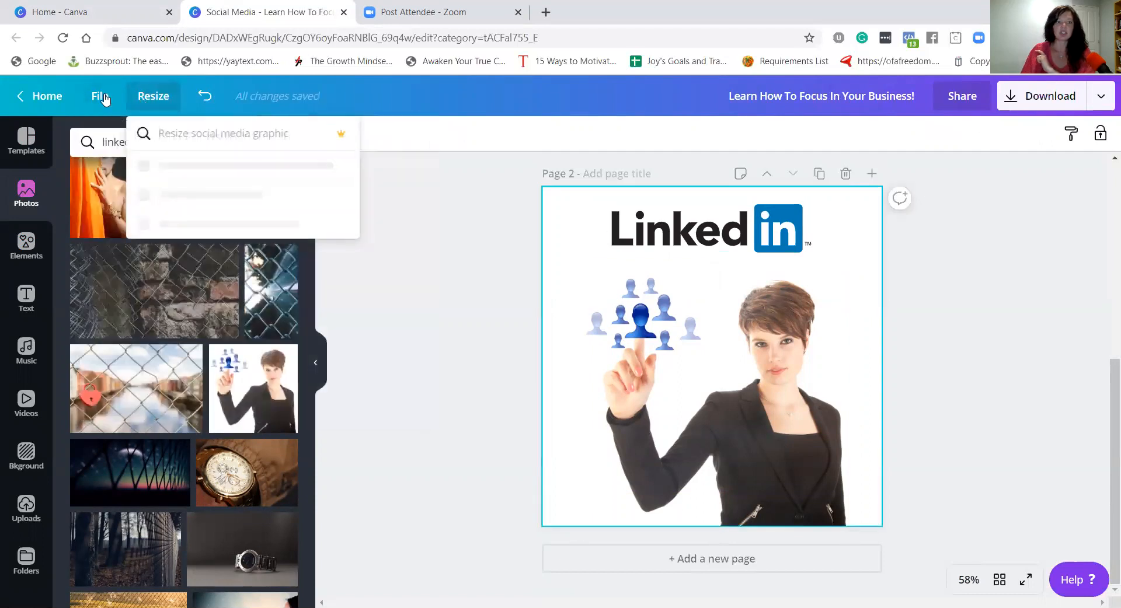
pyautogui.click(104, 100)
pyautogui.click(119, 227)
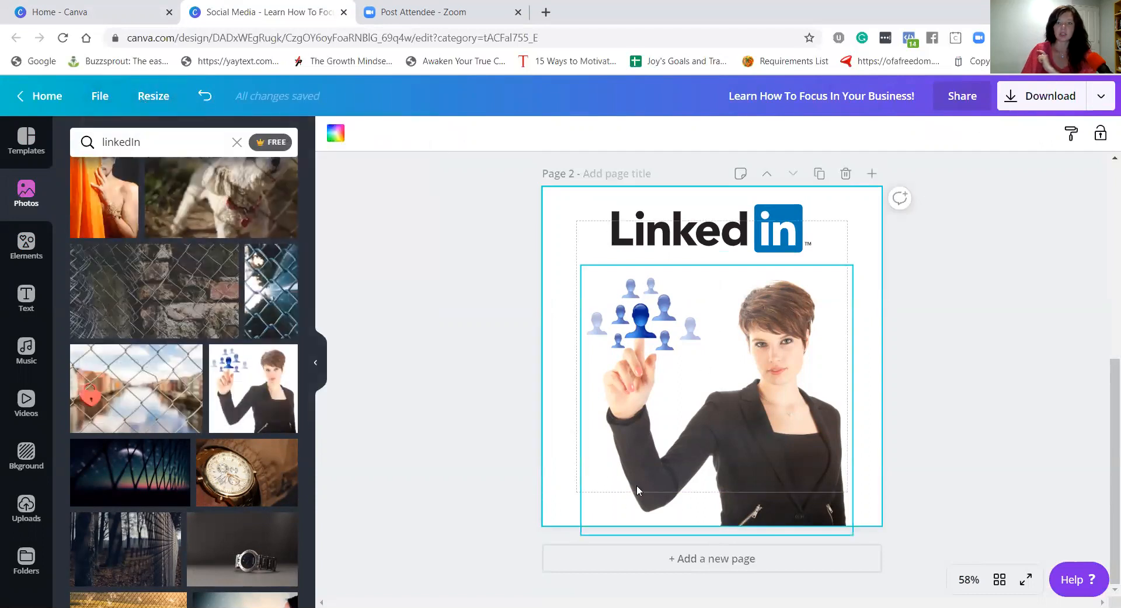
pyautogui.moveTo(768, 513); pyautogui.dragTo(750, 498)
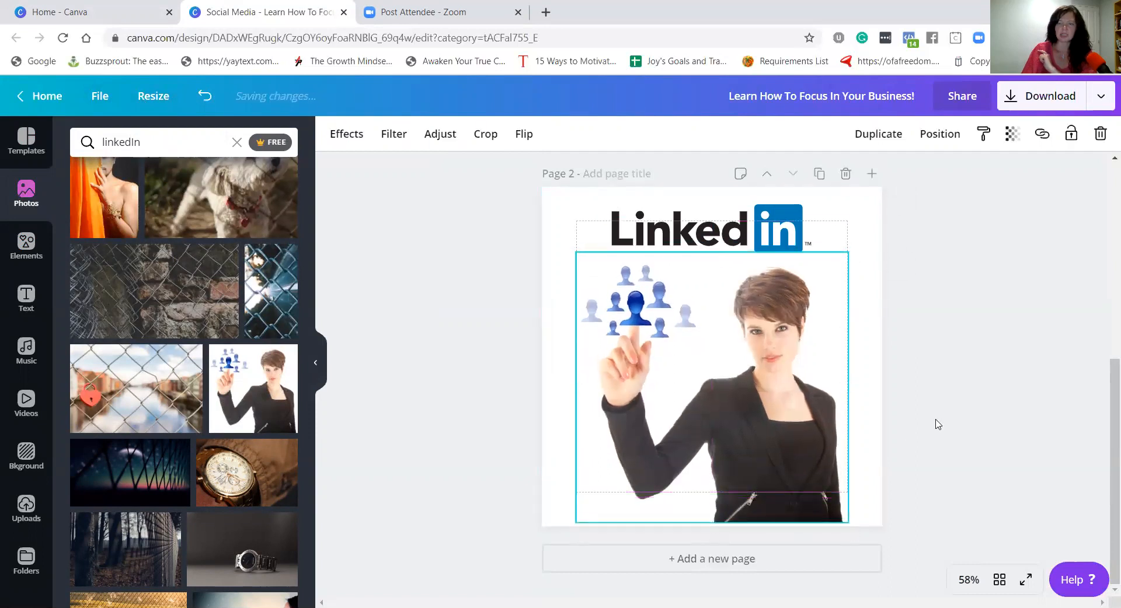
pyautogui.click(954, 382)
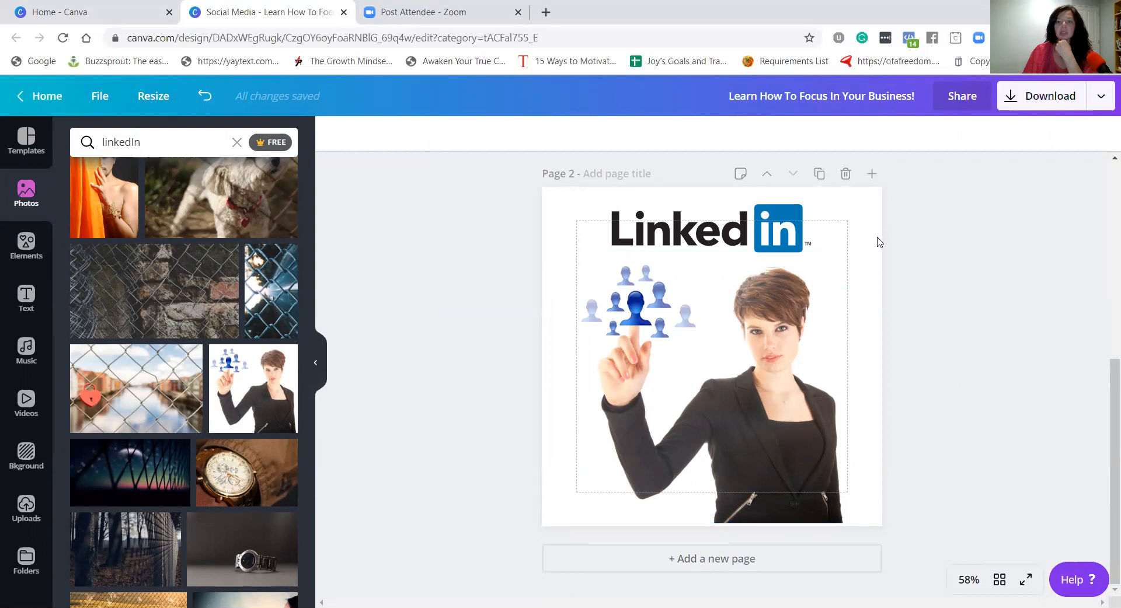
# Step: Hide the page margins and deselect the photo
pyautogui.click(594, 512)
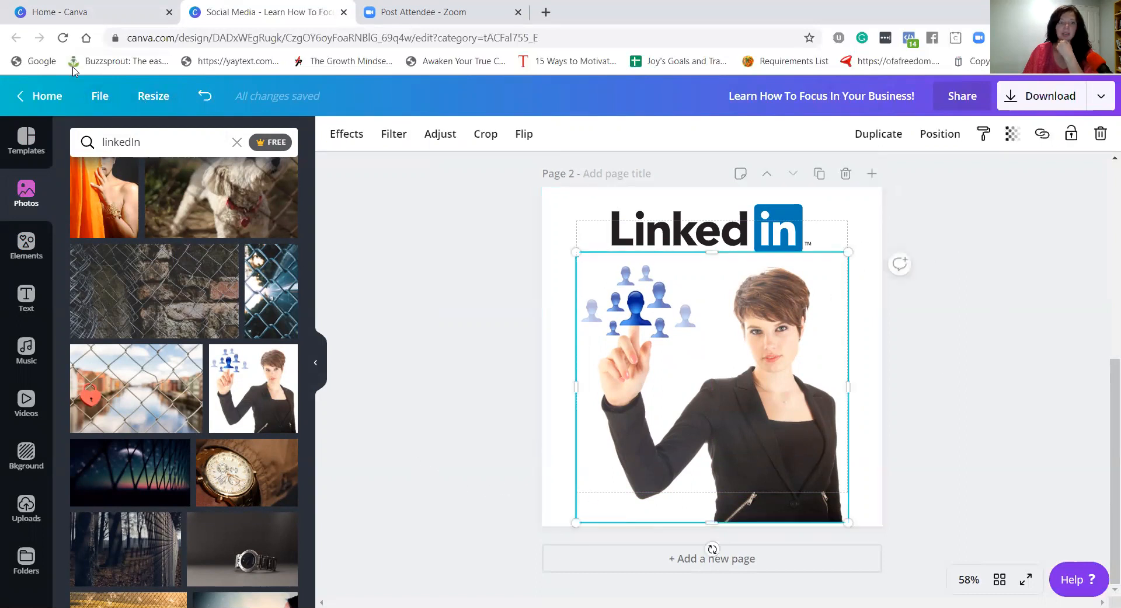
pyautogui.click(100, 96)
pyautogui.click(130, 242)
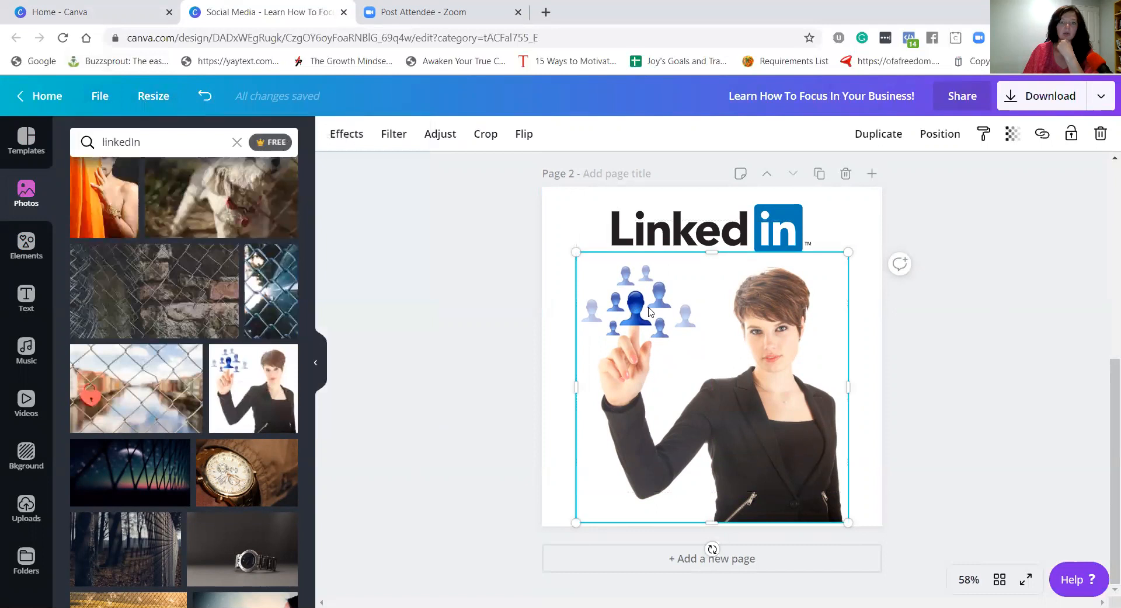
pyautogui.click(997, 421)
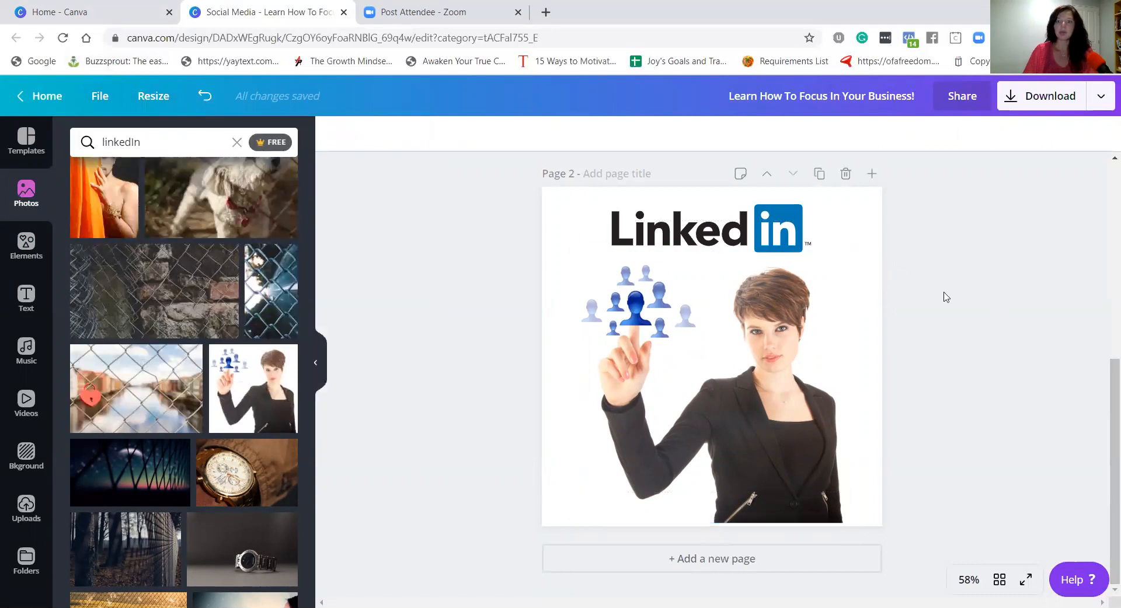
# Step: Move the businesswoman photo up over the LinkedIn logo and send it backward behind the logo
pyautogui.moveTo(688, 476); pyautogui.dragTo(698, 442)
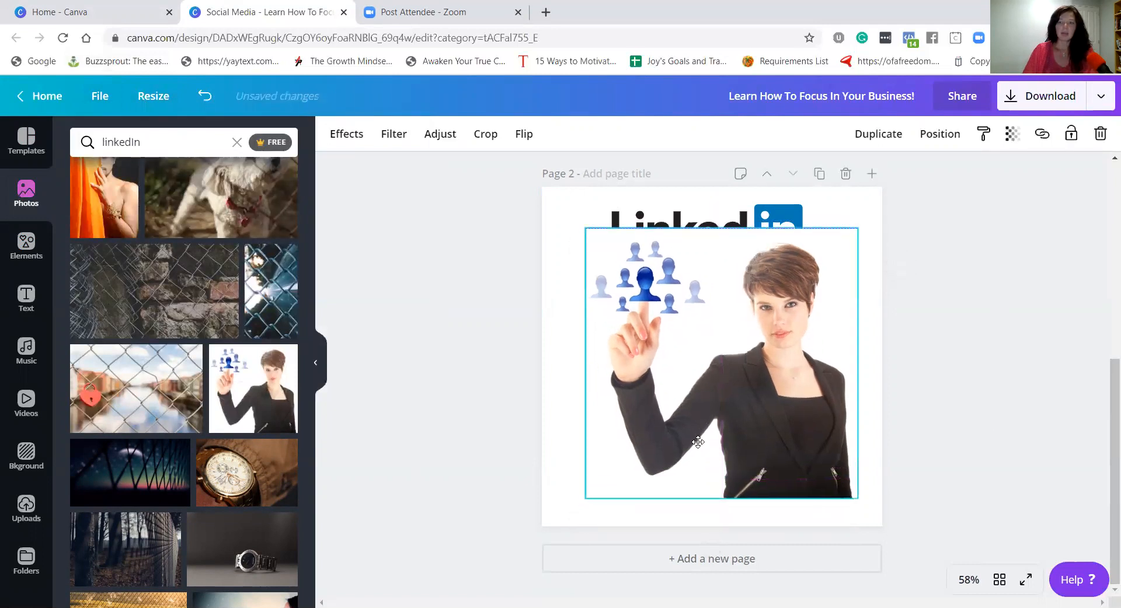
pyautogui.click(933, 141)
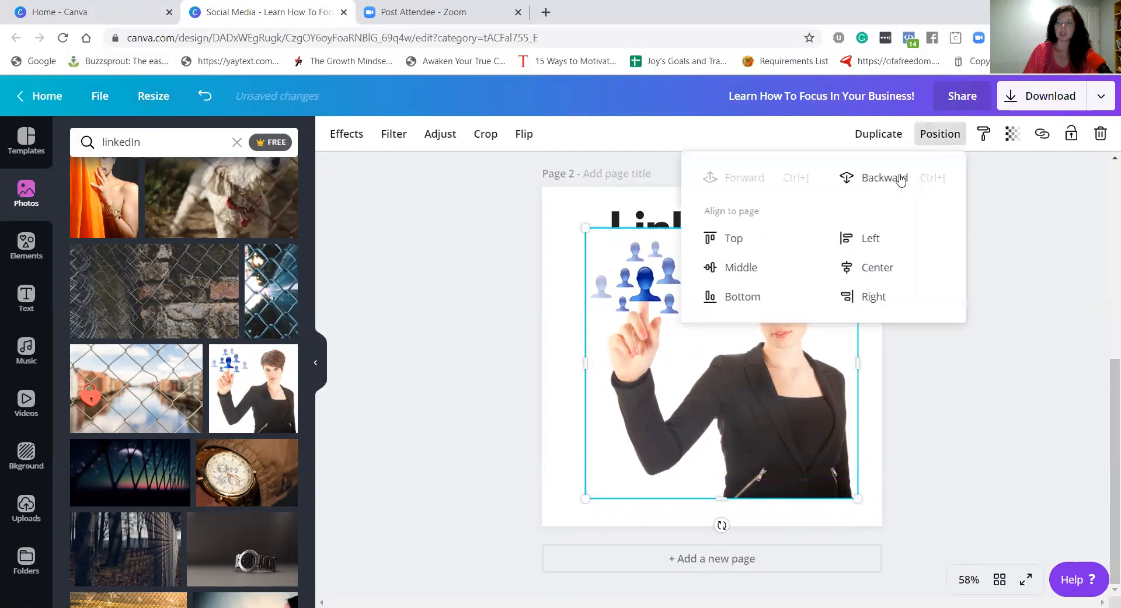
pyautogui.click(878, 178)
pyautogui.click(1034, 424)
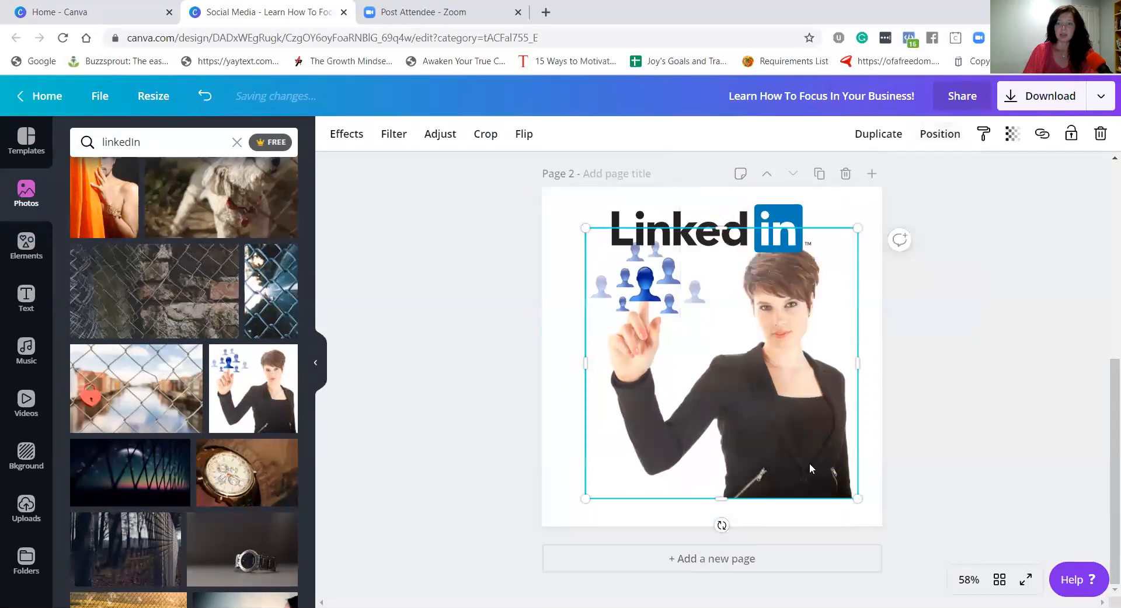
# Step: Shift the photo against the page's right edge and move the LinkedIn logo slightly up and left
pyautogui.moveTo(654, 209); pyautogui.dragTo(652, 236)
pyautogui.moveTo(660, 273); pyautogui.dragTo(685, 266)
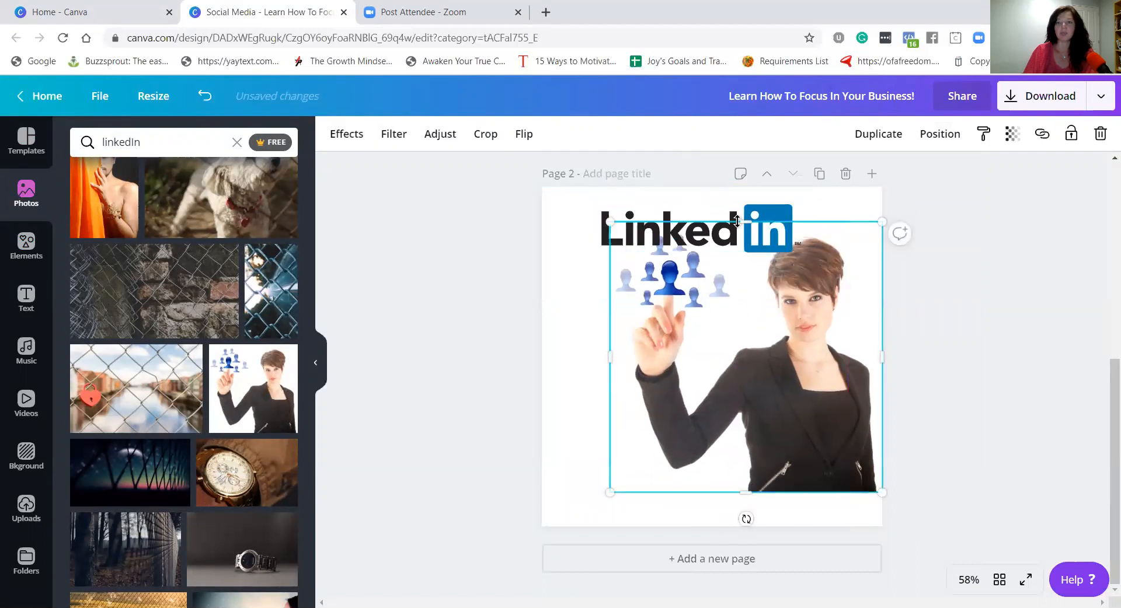
pyautogui.click(582, 275)
pyautogui.click(611, 234)
pyautogui.moveTo(611, 229); pyautogui.dragTo(614, 222)
# Step: Move the photo down to the page's bottom edge, clear of the logo, and enlarge it slightly from its upper-left corner
pyautogui.click(776, 395)
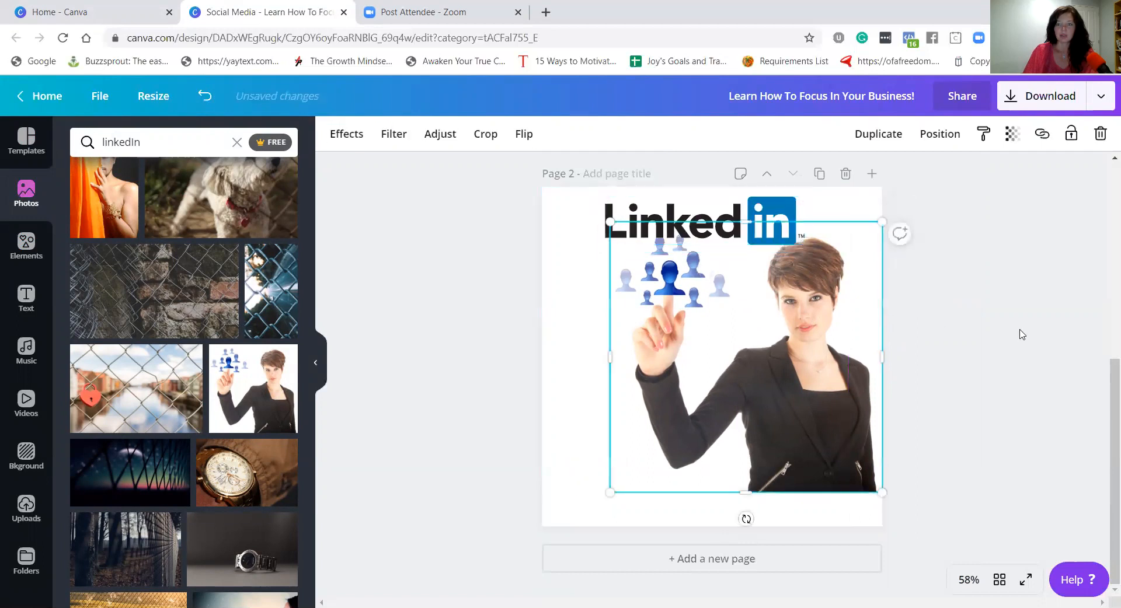
pyautogui.moveTo(776, 396); pyautogui.dragTo(784, 429)
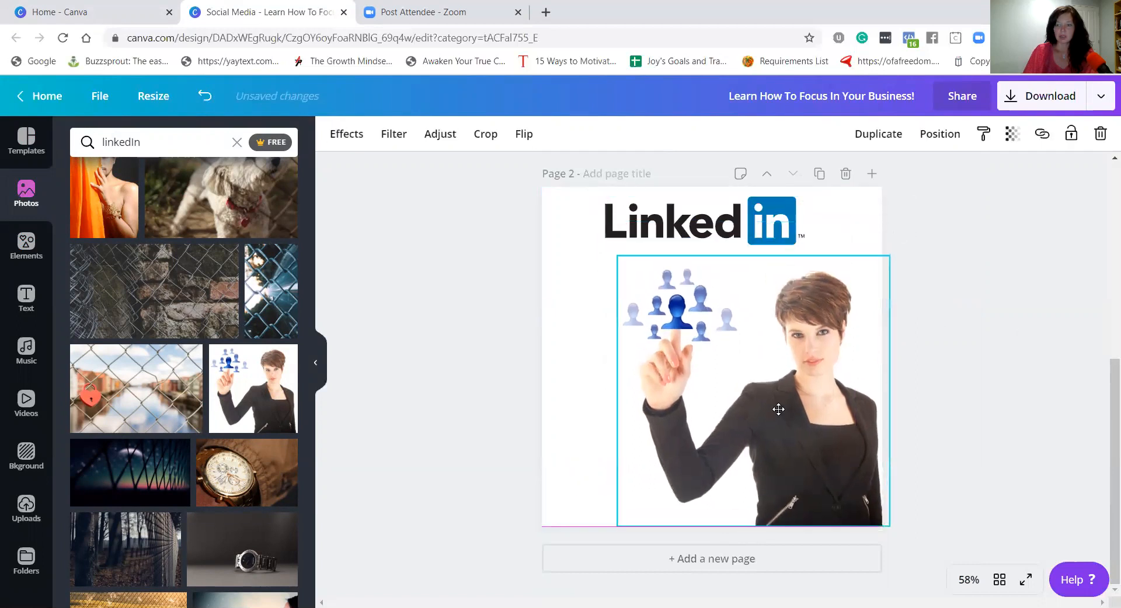
pyautogui.moveTo(617, 260); pyautogui.dragTo(608, 250)
pyautogui.click(1066, 350)
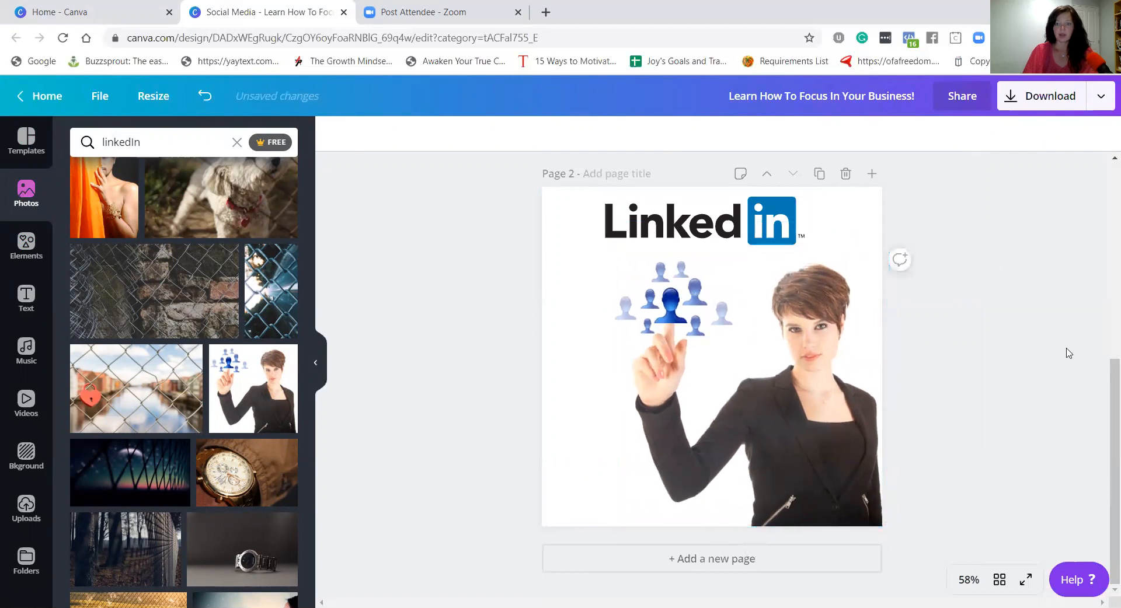
# Step: Add a heading to page 2 and set its font to Montserrat Classic
pyautogui.click(31, 248)
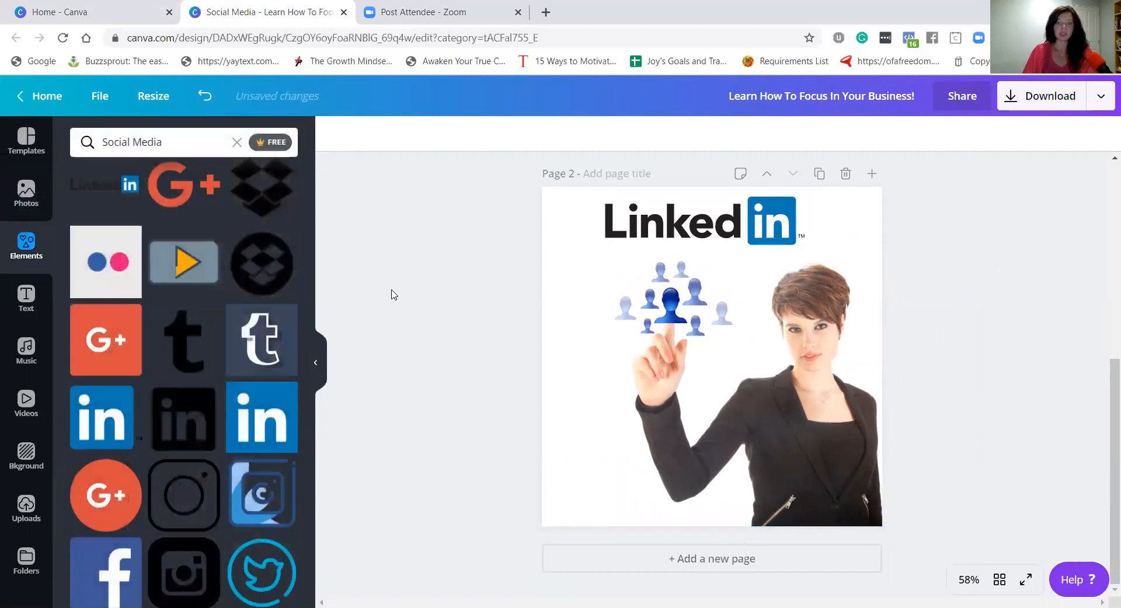
pyautogui.click(27, 298)
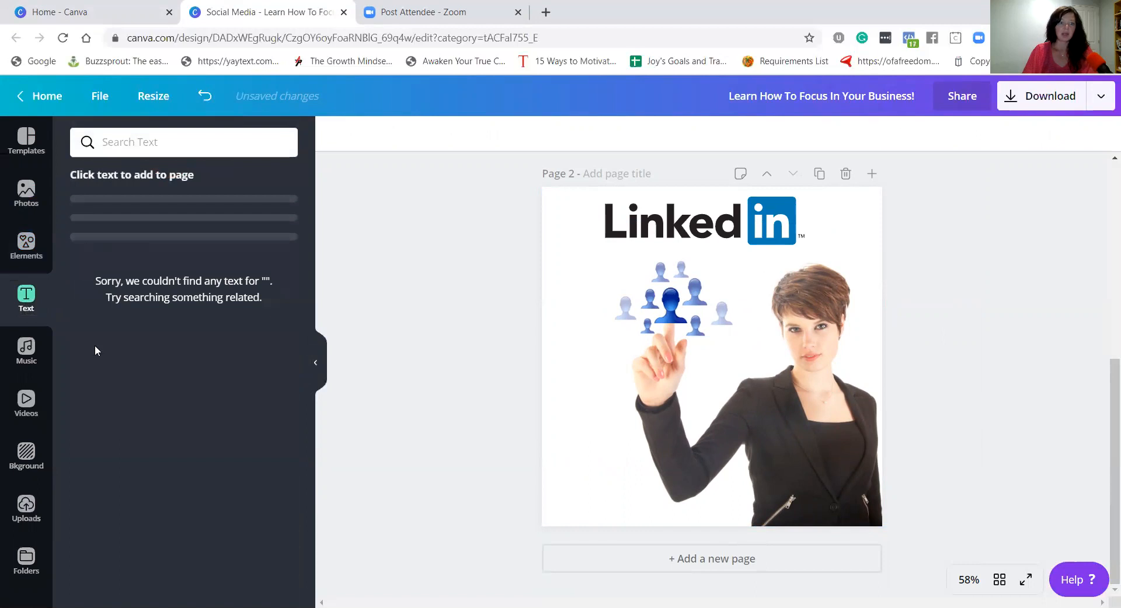
pyautogui.click(143, 225)
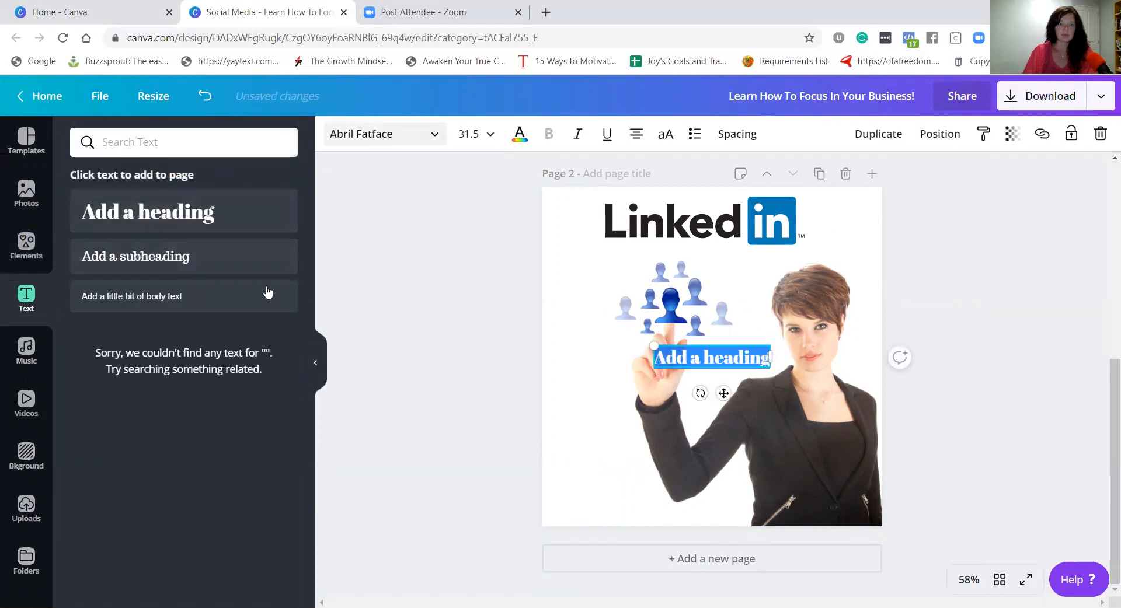
pyautogui.click(382, 134)
pyautogui.click(122, 205)
# Step: Move the heading to the page's lower-left corner and replace its text with "How To Grow Your LinkedIn Audience?"
pyautogui.click(728, 355)
pyautogui.moveTo(724, 340); pyautogui.dragTo(618, 491)
pyautogui.hotkey('ctrl', 'a')
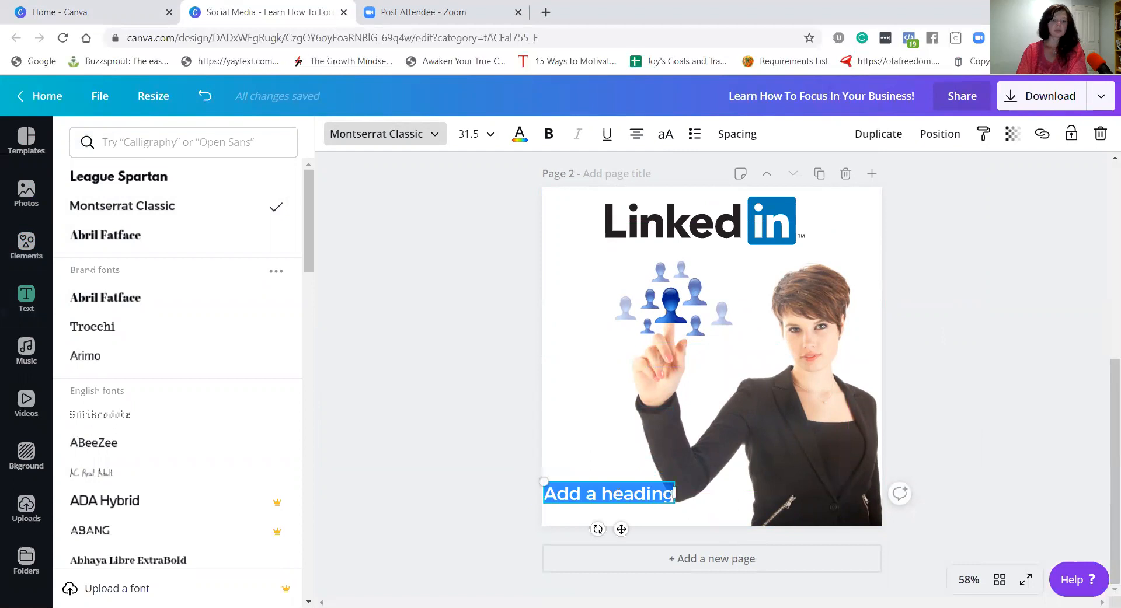
pyautogui.write('Grow')
pyautogui.press('BackSpace')
pyautogui.press('BackSpace')
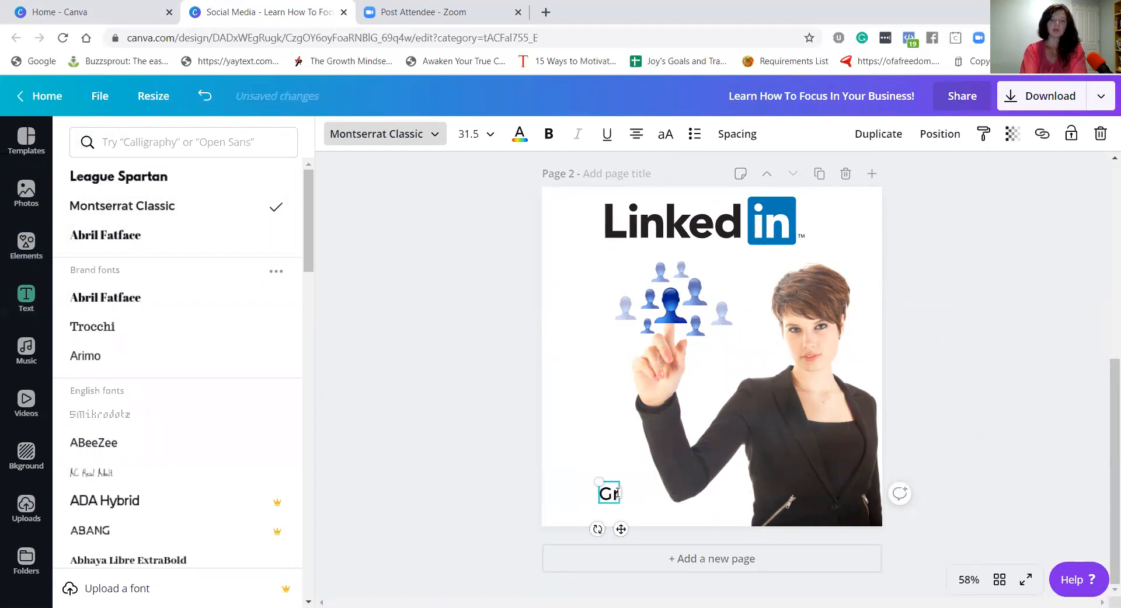
pyautogui.write('How T')
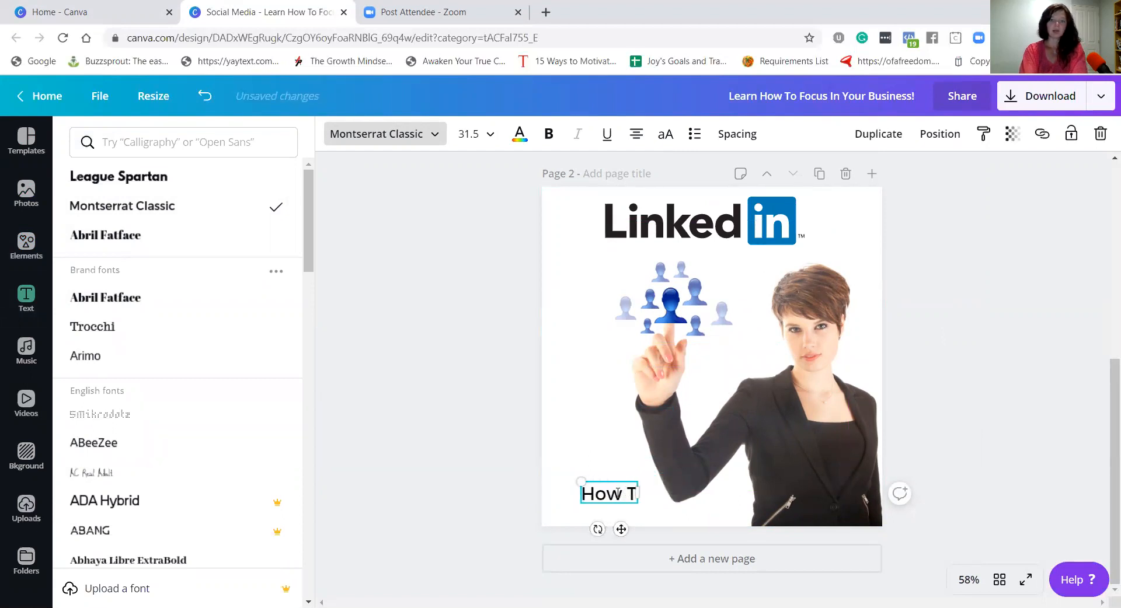
pyautogui.write('o Grow y')
pyautogui.press('BackSpace')
pyautogui.write('Your Lib')
pyautogui.press('BackSpace')
pyautogui.write('nkedIn ')
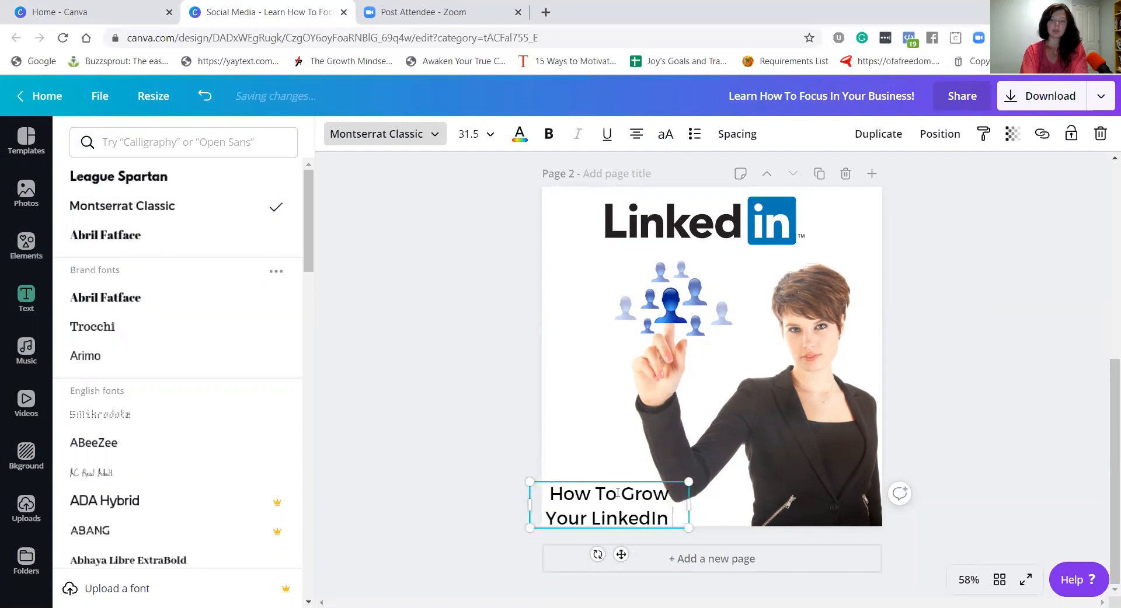
pyautogui.write('Audience')
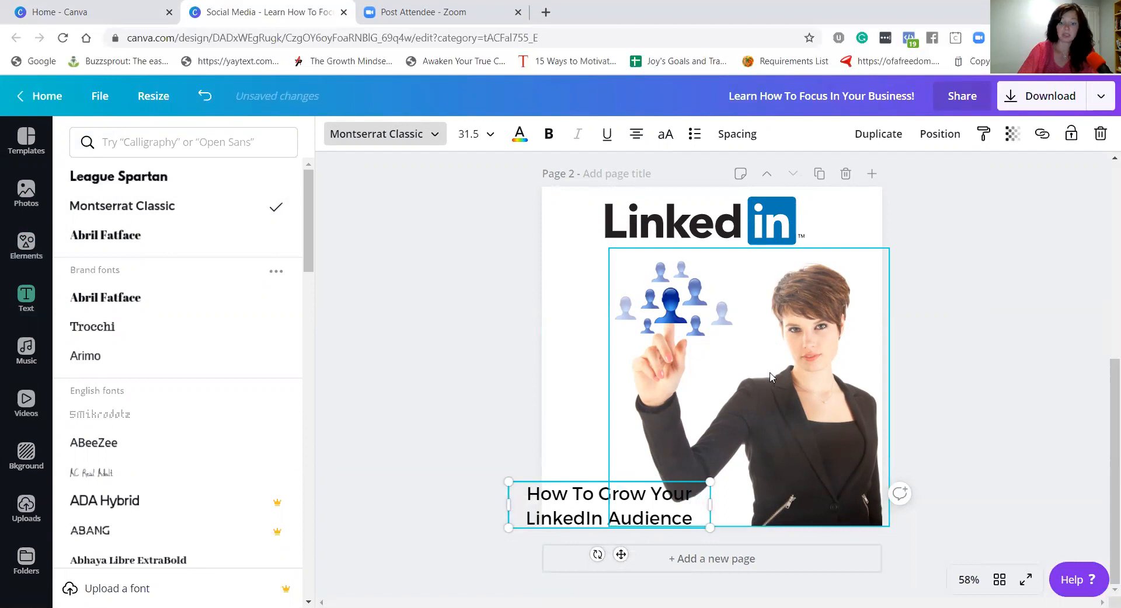
pyautogui.write('?')
# Step: Move the photo up slightly and shift the heading right so it sits fully inside the page's lower-left corner
pyautogui.moveTo(842, 399); pyautogui.dragTo(848, 378)
pyautogui.click(1018, 398)
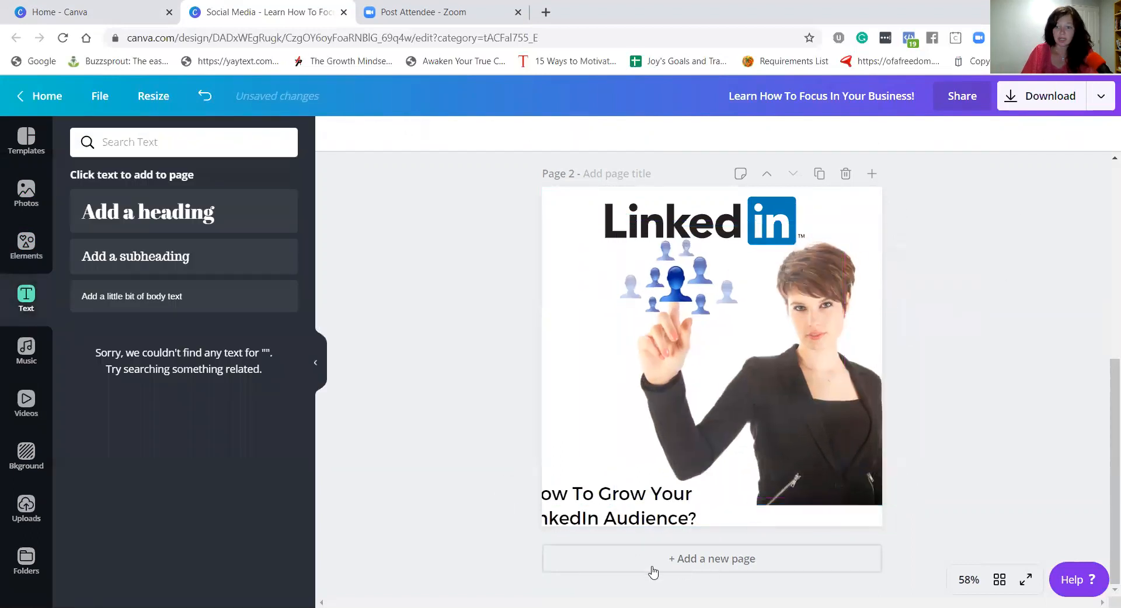
pyautogui.moveTo(615, 502)
pyautogui.mouseDown()
pyautogui.moveTo(650, 494)
pyautogui.moveTo(610, 492)
pyautogui.mouseUp()
pyautogui.click(521, 459)
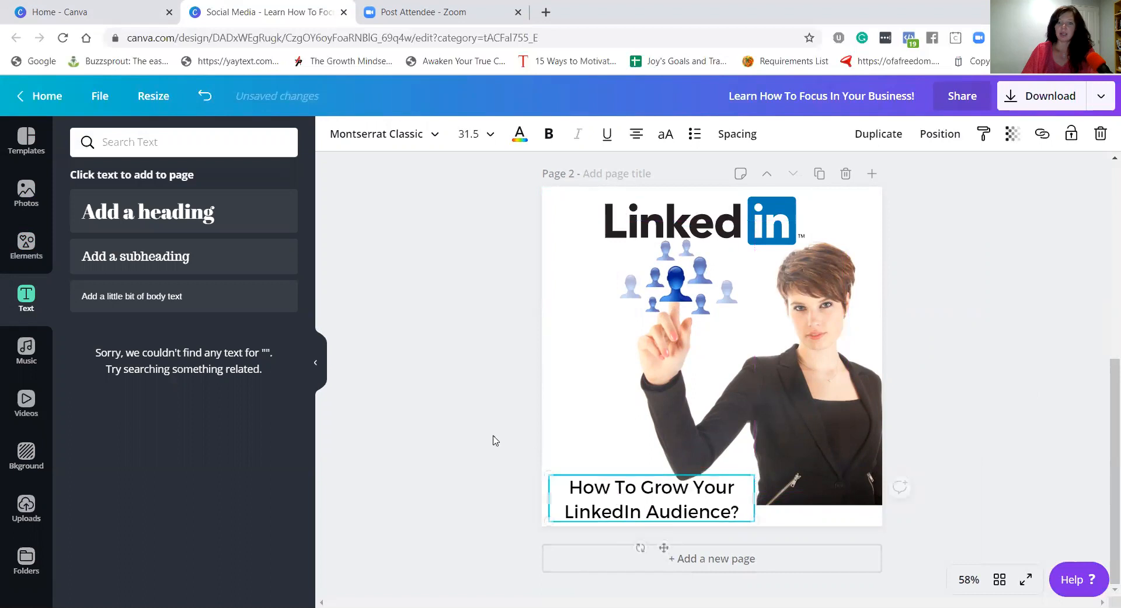
pyautogui.click(494, 441)
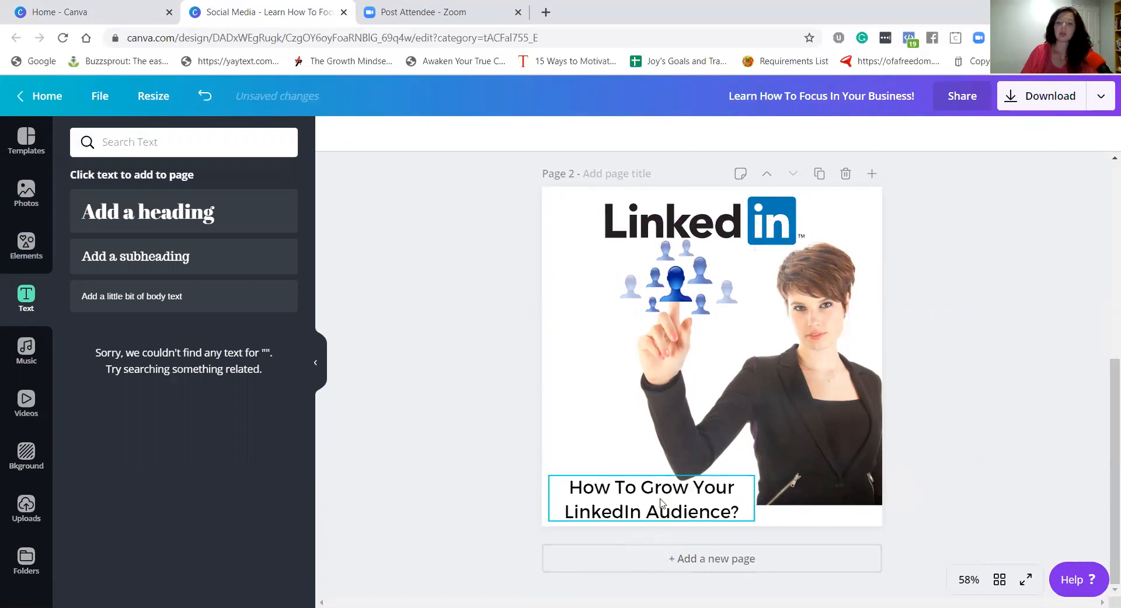
# Step: Move the photo down past the page's bottom edge and flip it horizontally
pyautogui.click(661, 503)
pyautogui.moveTo(825, 366); pyautogui.dragTo(823, 408)
pyautogui.click(520, 136)
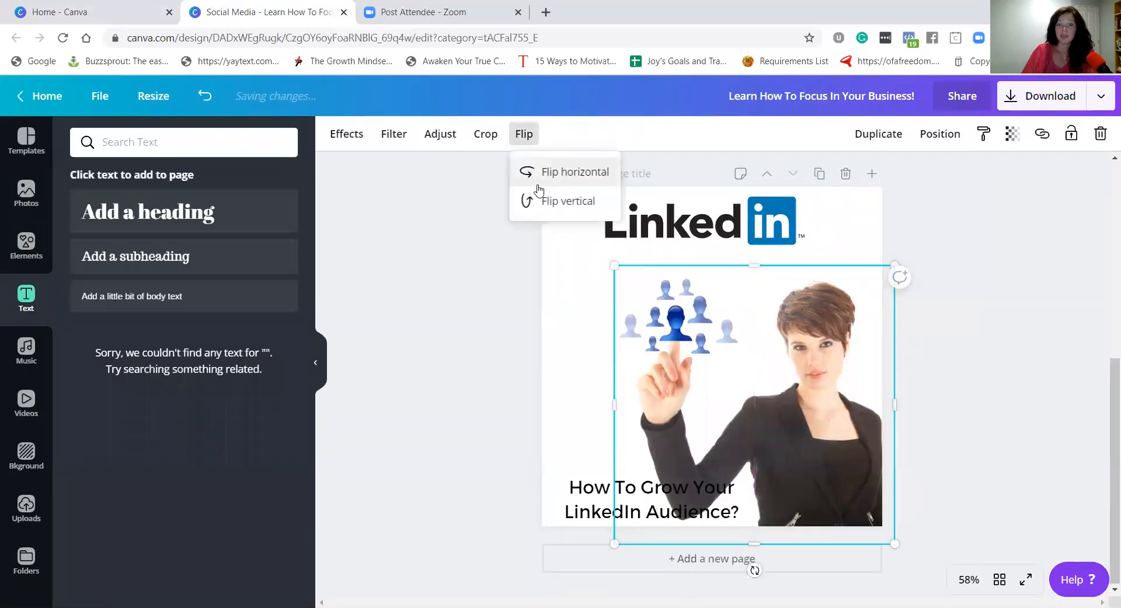
pyautogui.click(546, 174)
# Step: Reposition the flipped photo behind the heading, undoing one trial change
pyautogui.moveTo(717, 433); pyautogui.dragTo(695, 438)
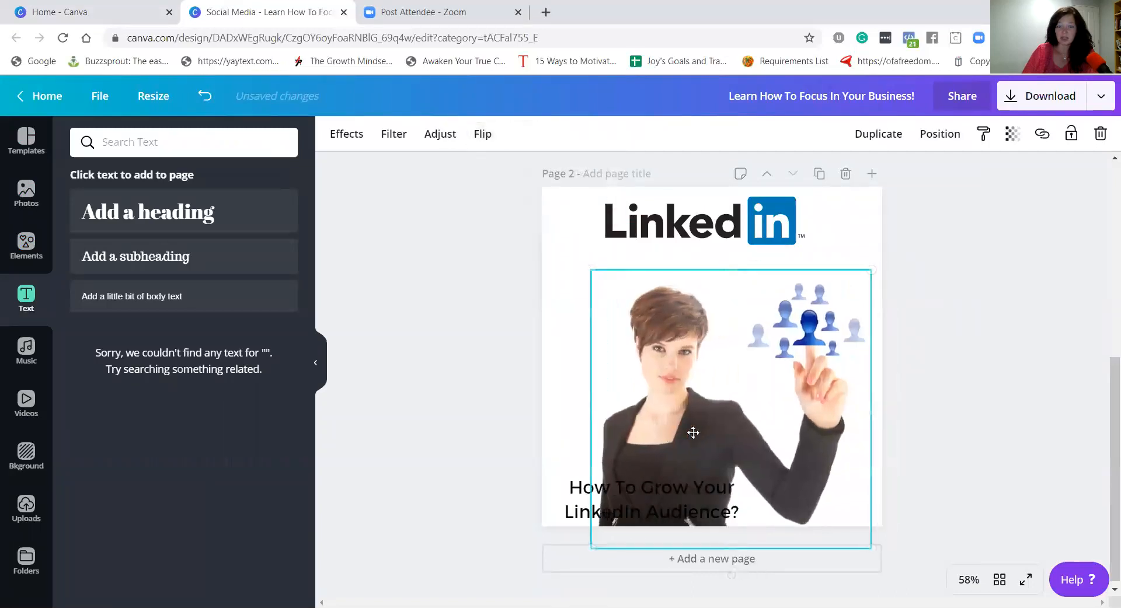
pyautogui.moveTo(585, 511); pyautogui.dragTo(546, 512)
pyautogui.click(204, 101)
pyautogui.moveTo(721, 327); pyautogui.dragTo(752, 352)
# Step: Move the heading up to just below the LinkedIn logo and shift the flipped photo into the page's lower-left corner
pyautogui.click(590, 500)
pyautogui.moveTo(590, 501); pyautogui.dragTo(620, 271)
pyautogui.moveTo(688, 481); pyautogui.dragTo(603, 463)
pyautogui.click(914, 209)
# Step: Widen the heading's text box until the text fits on one line and move it to start at the page's left edge
pyautogui.click(775, 275)
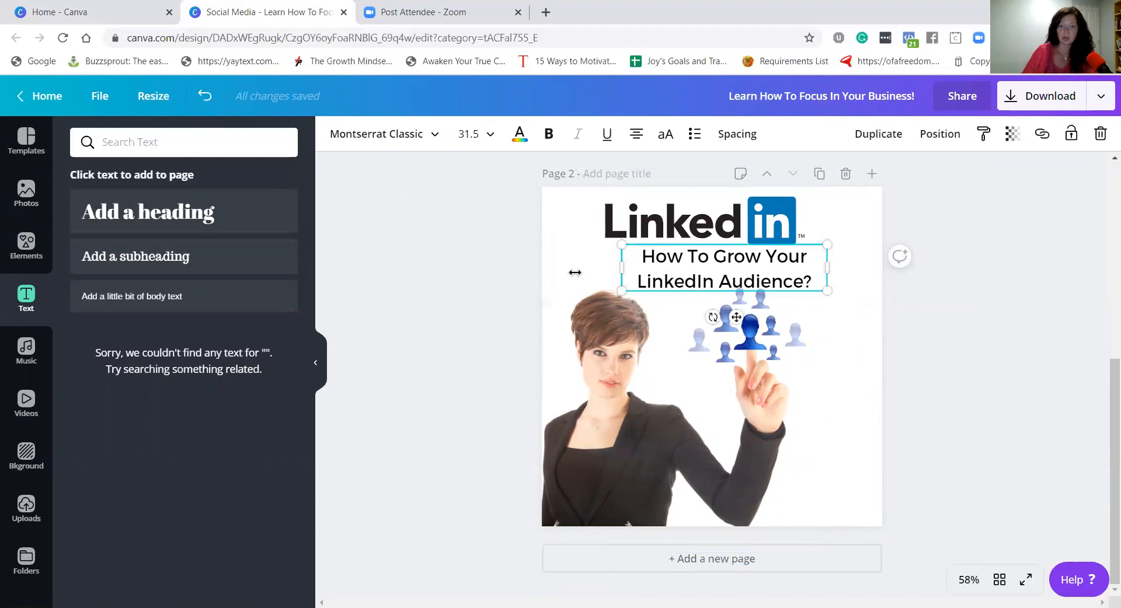
pyautogui.moveTo(575, 272); pyautogui.dragTo(576, 272)
pyautogui.moveTo(866, 269); pyautogui.dragTo(929, 267)
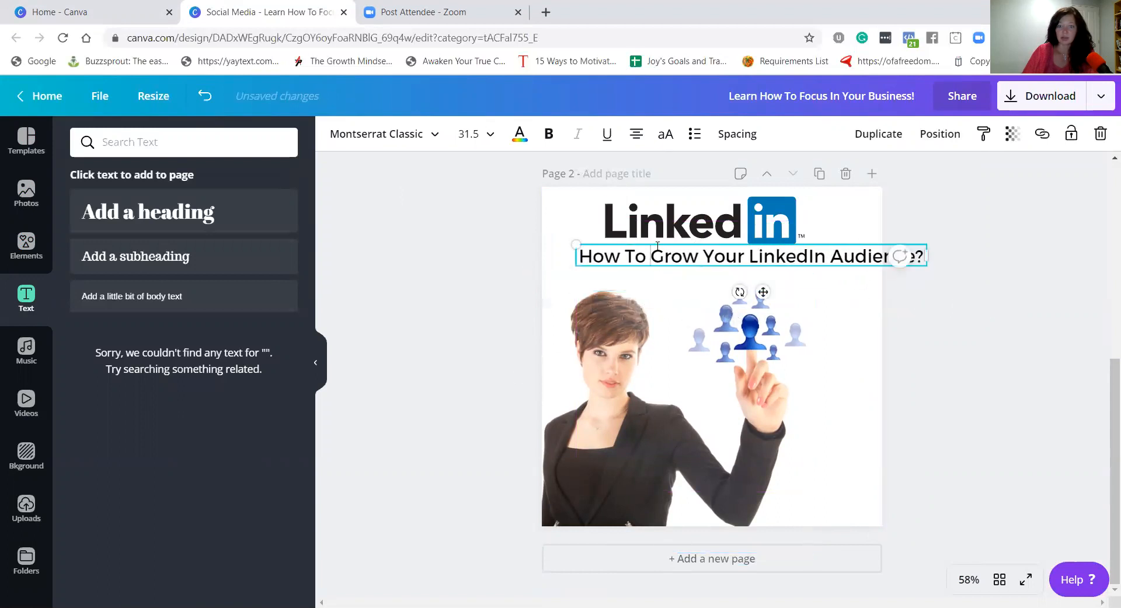
pyautogui.moveTo(654, 242); pyautogui.dragTo(623, 248)
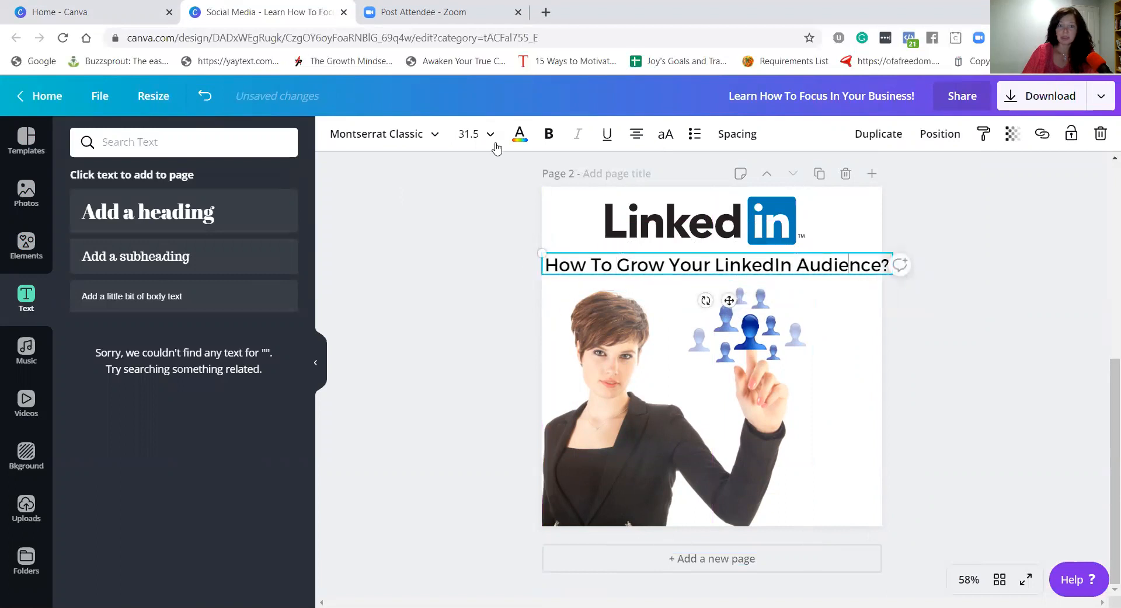
# Step: Set the heading's font size to 28 and move it up to sit centered directly beneath the LinkedIn logo
pyautogui.click(470, 133)
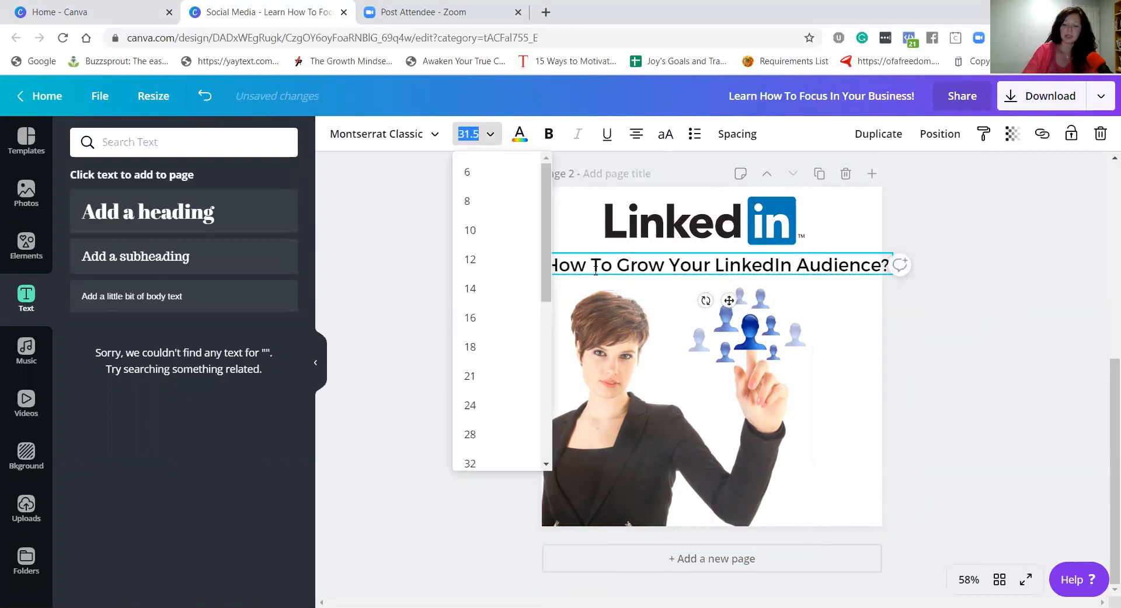
pyautogui.write('6')
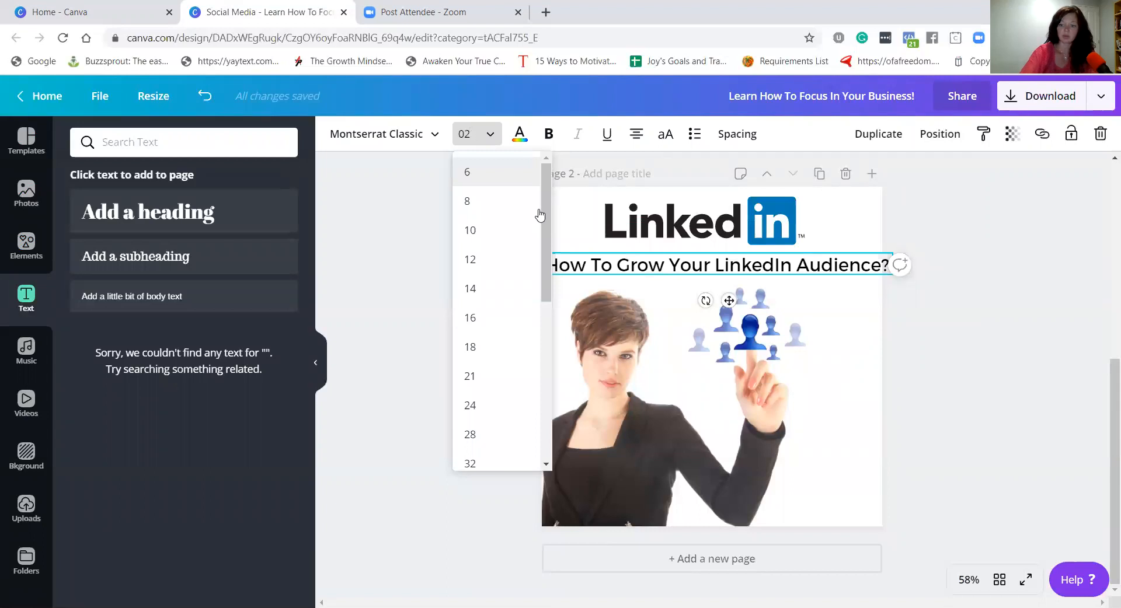
pyautogui.write('28')
pyautogui.press('Return')
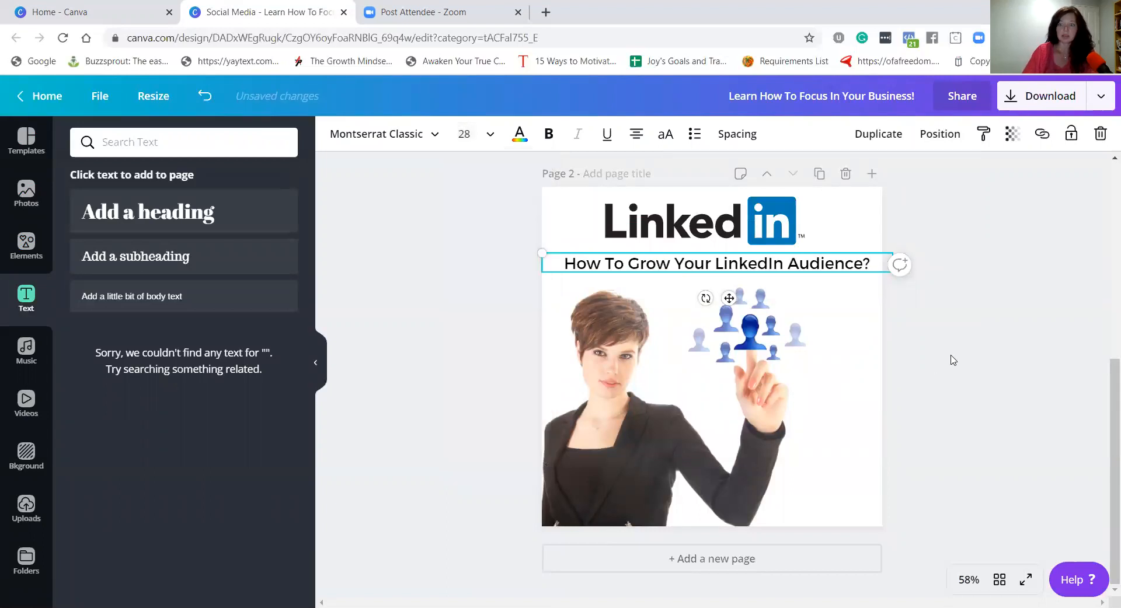
pyautogui.moveTo(841, 250); pyautogui.dragTo(830, 244)
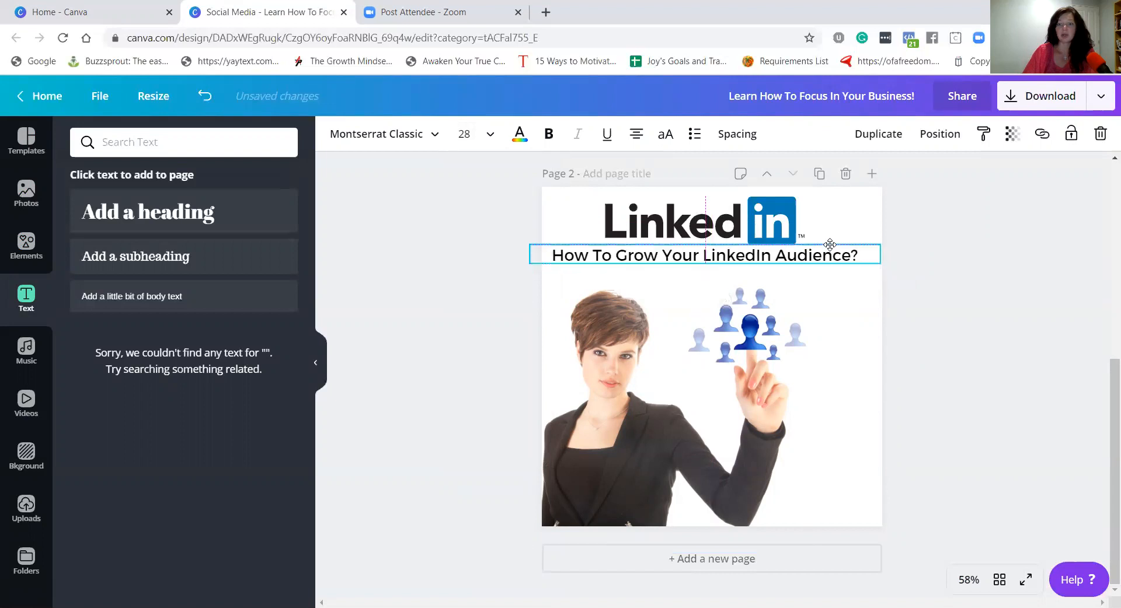
pyautogui.click(1054, 324)
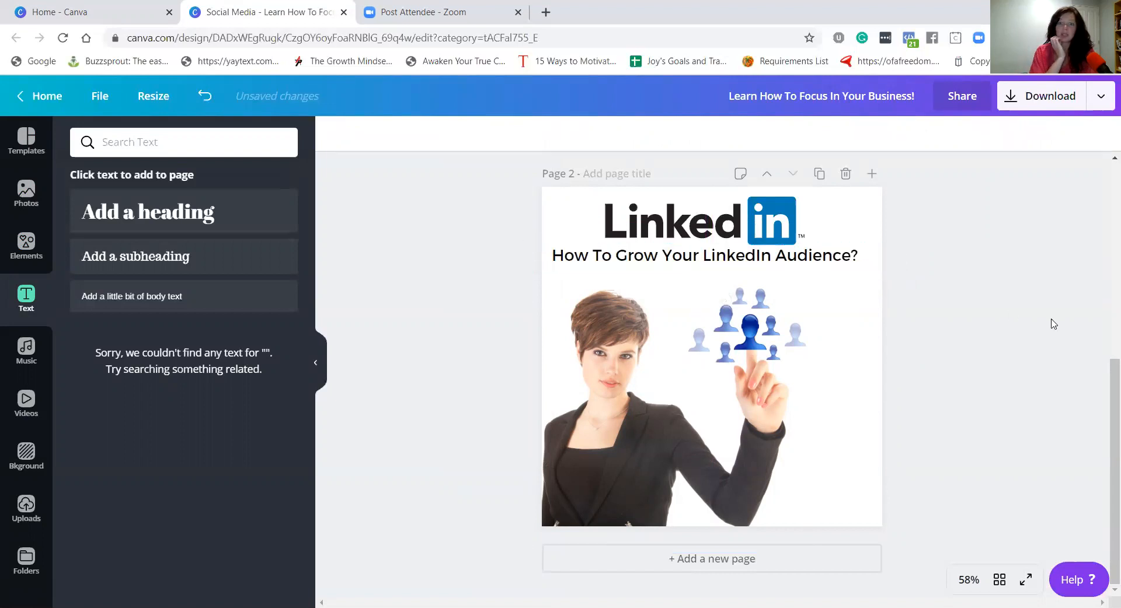
# Step: Move the woman's photo up until its subject sits just below the heading, keeping it against the page's left edge
pyautogui.moveTo(671, 368); pyautogui.dragTo(677, 356)
pyautogui.click(1029, 306)
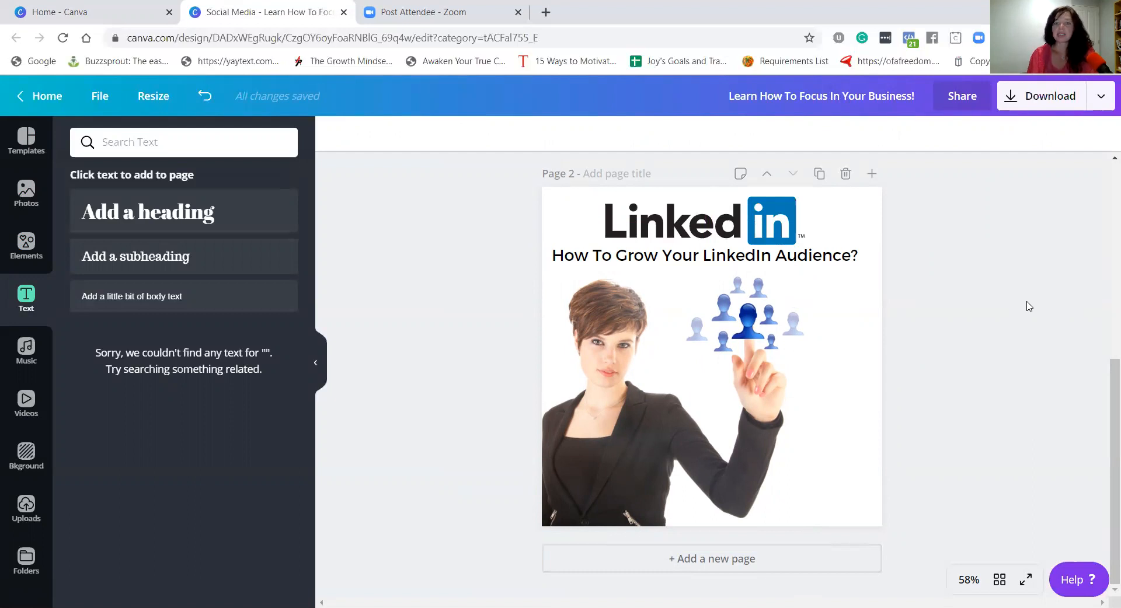
pyautogui.click(797, 268)
pyautogui.moveTo(809, 265); pyautogui.dragTo(823, 256)
pyautogui.click(915, 317)
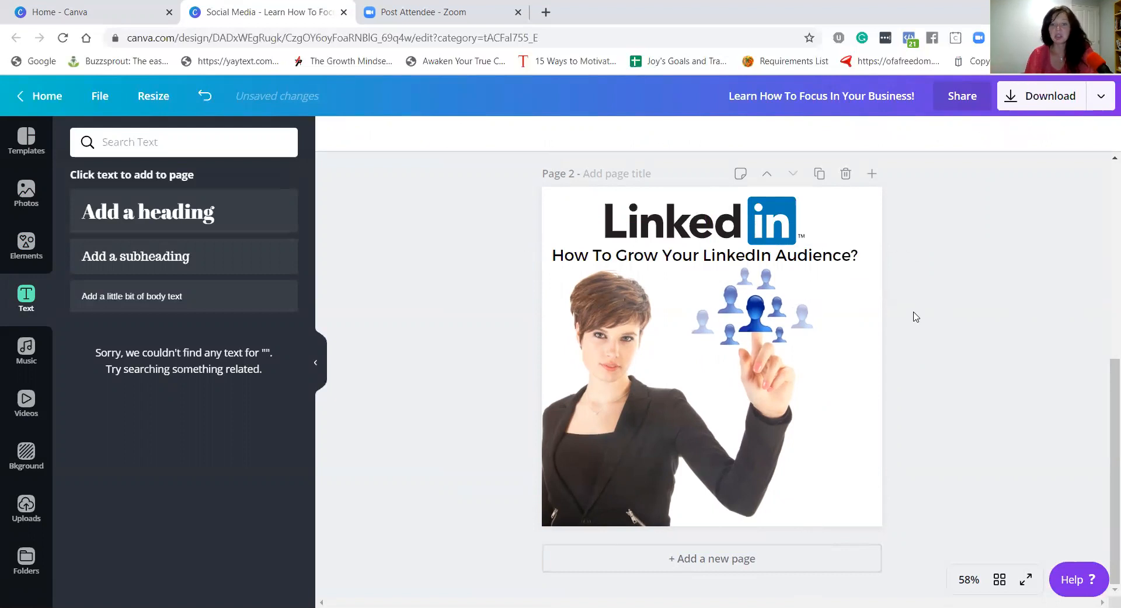
# Step: Examine the design's sharing options, including sharing by name or email and by an edit link
pyautogui.click(857, 390)
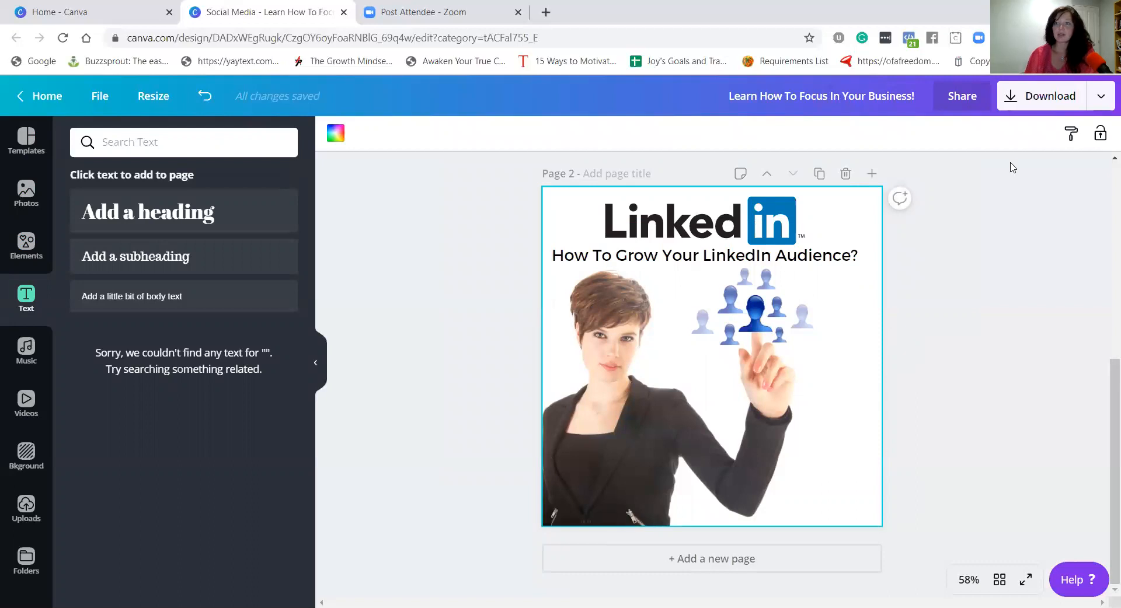
pyautogui.click(981, 98)
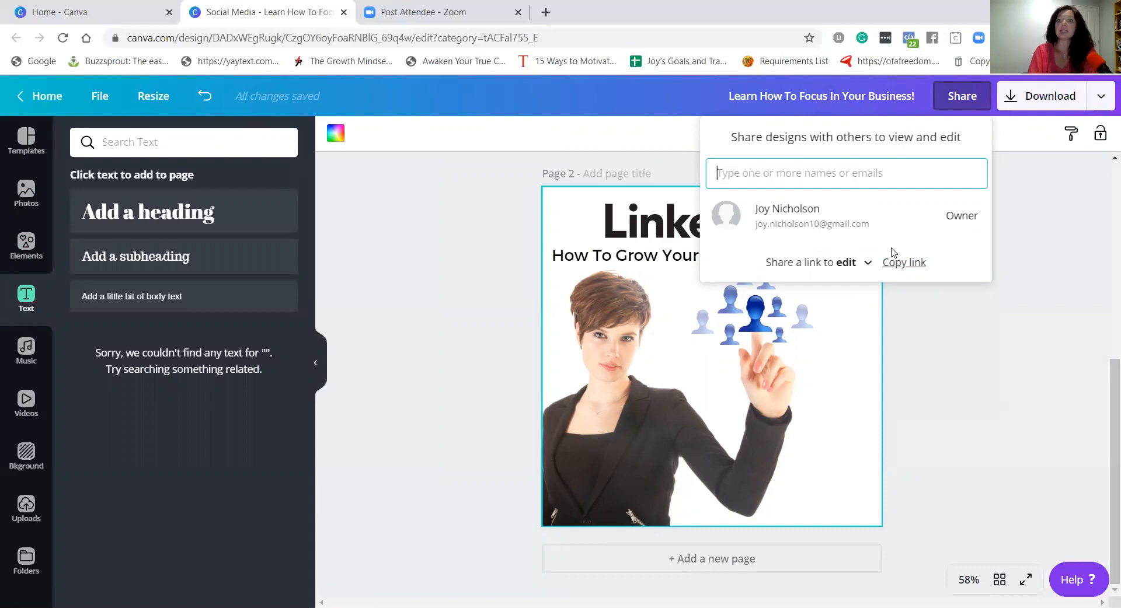
pyautogui.click(1008, 495)
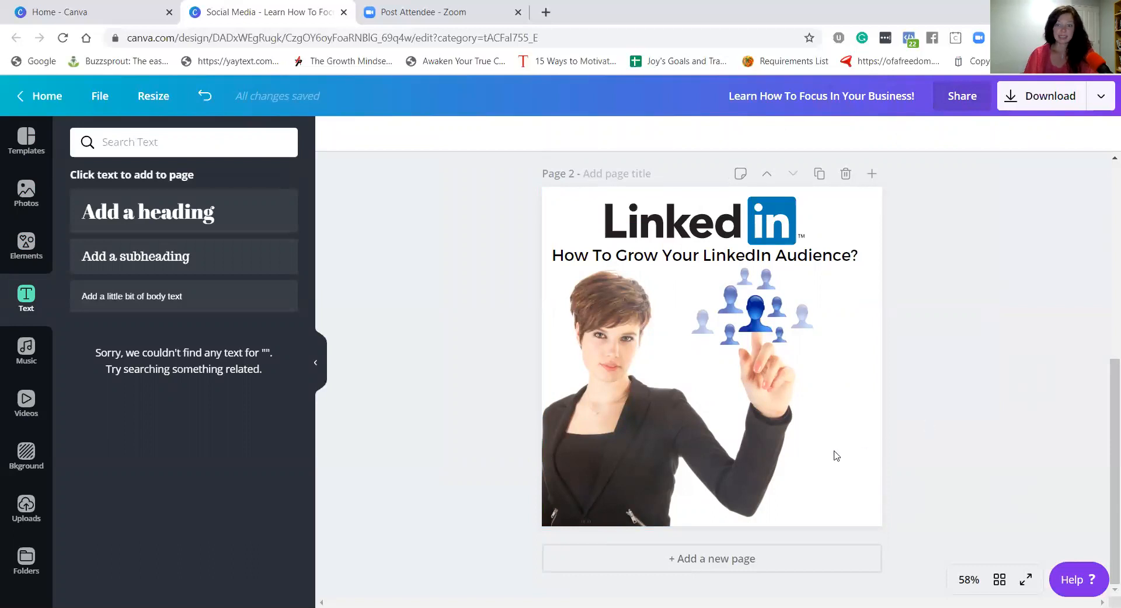
# Step: Try a gray background from the document colors on page 2 and shift the photo down below the heading
pyautogui.click(855, 467)
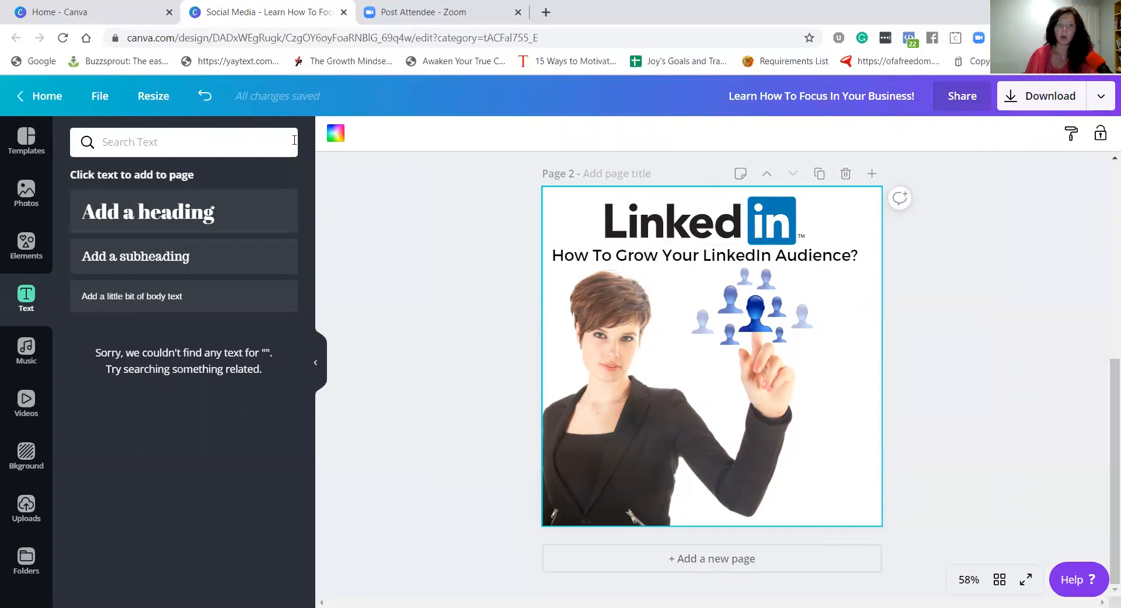
pyautogui.click(335, 133)
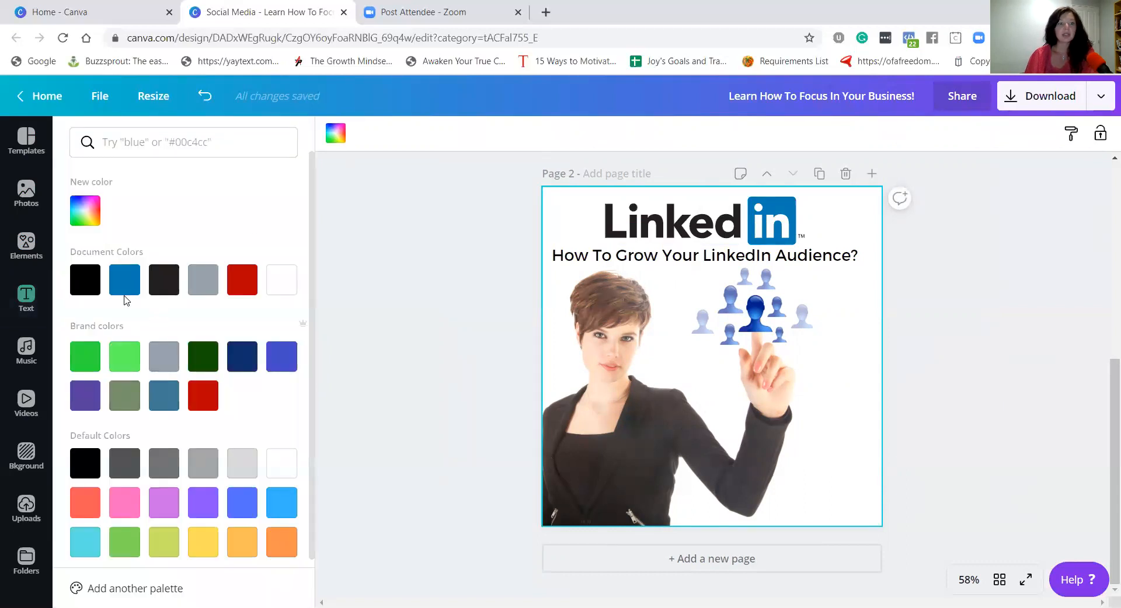
pyautogui.click(203, 280)
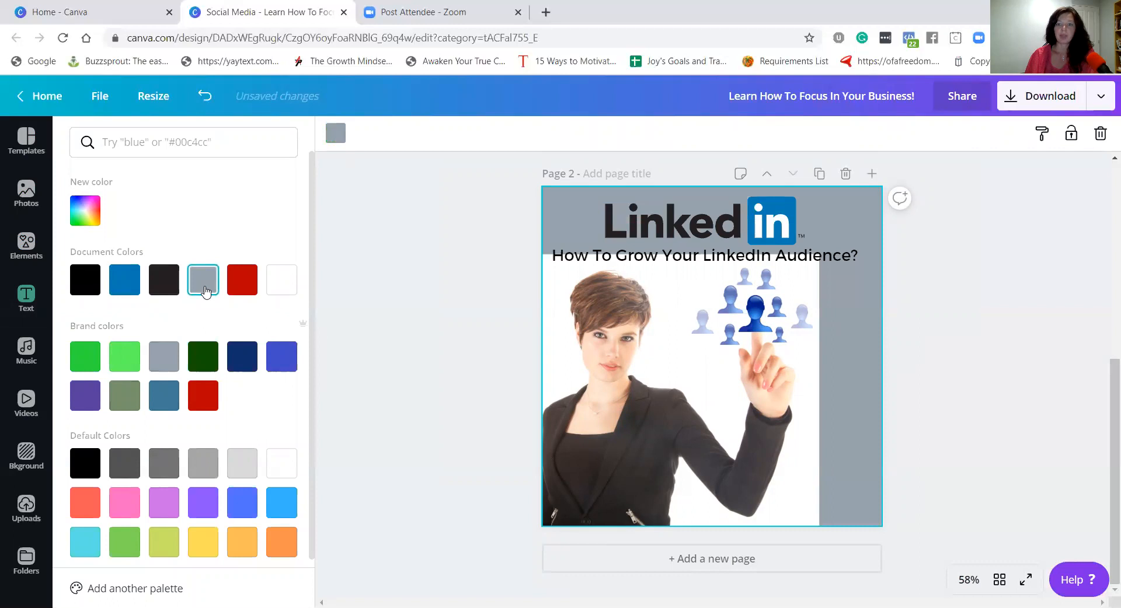
pyautogui.moveTo(728, 425); pyautogui.dragTo(705, 395)
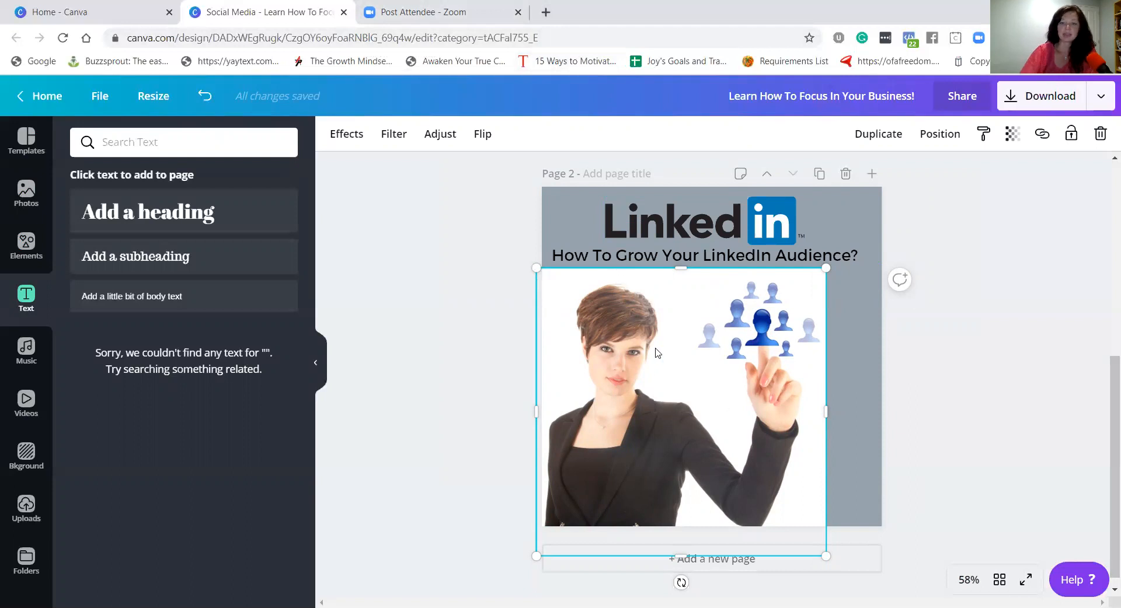
pyautogui.moveTo(737, 393); pyautogui.dragTo(705, 401)
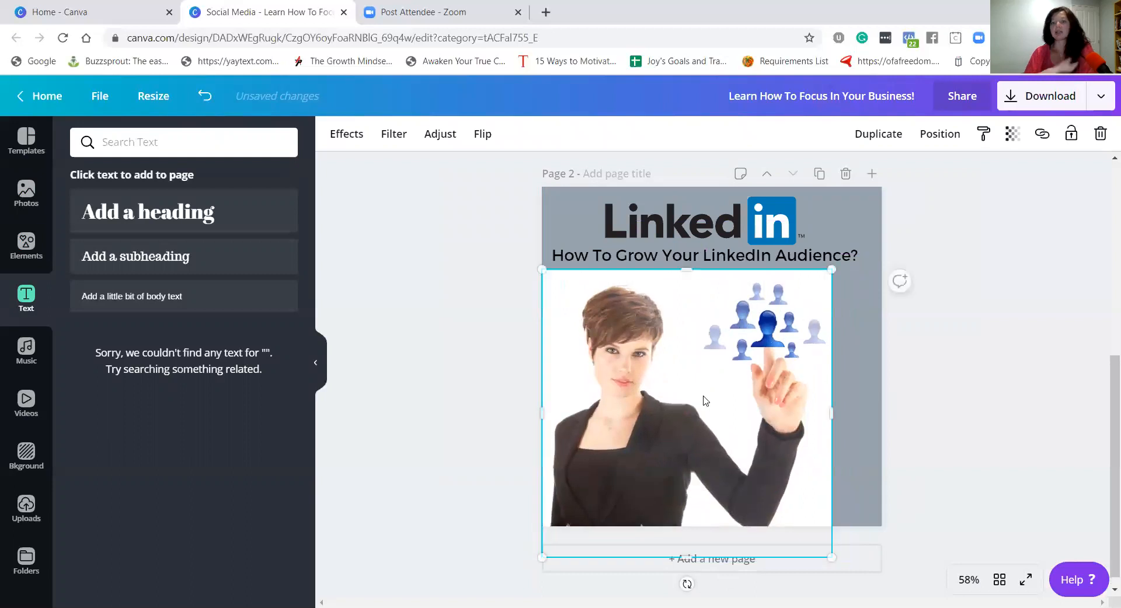
pyautogui.click(864, 334)
# Step: Undo the trial photo moves and the gray background on page 2
pyautogui.click(204, 96)
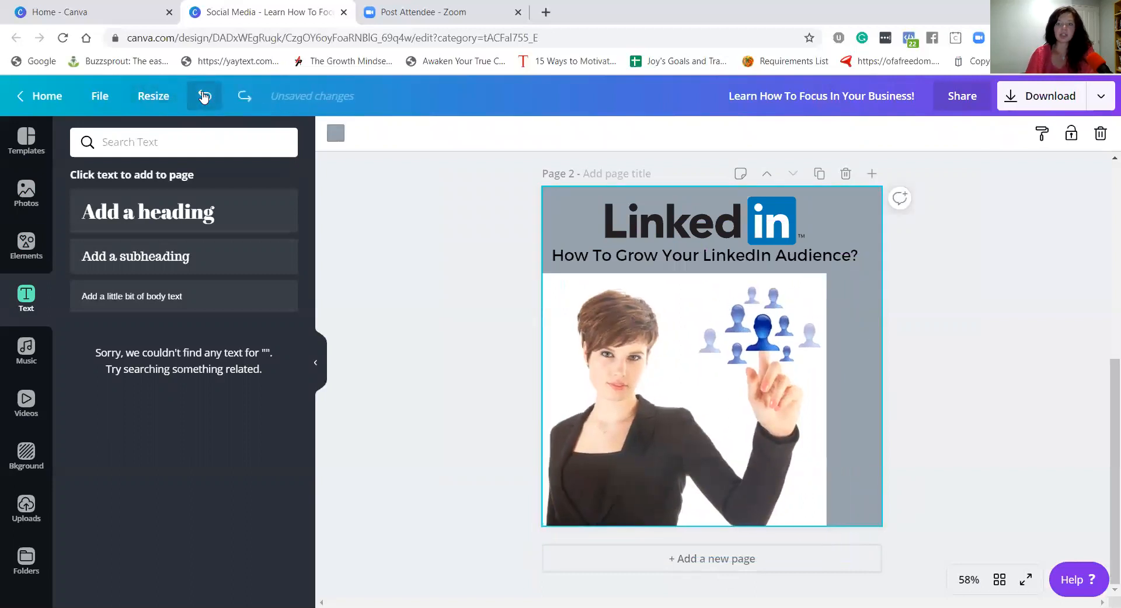
pyautogui.click(204, 96)
pyautogui.click(204, 96)
# Step: Add a blank third page and look through the full Patterns collection of backgrounds
pyautogui.scroll(3, 705, 400)
pyautogui.scroll(-3, 704, 400)
pyautogui.click(703, 560)
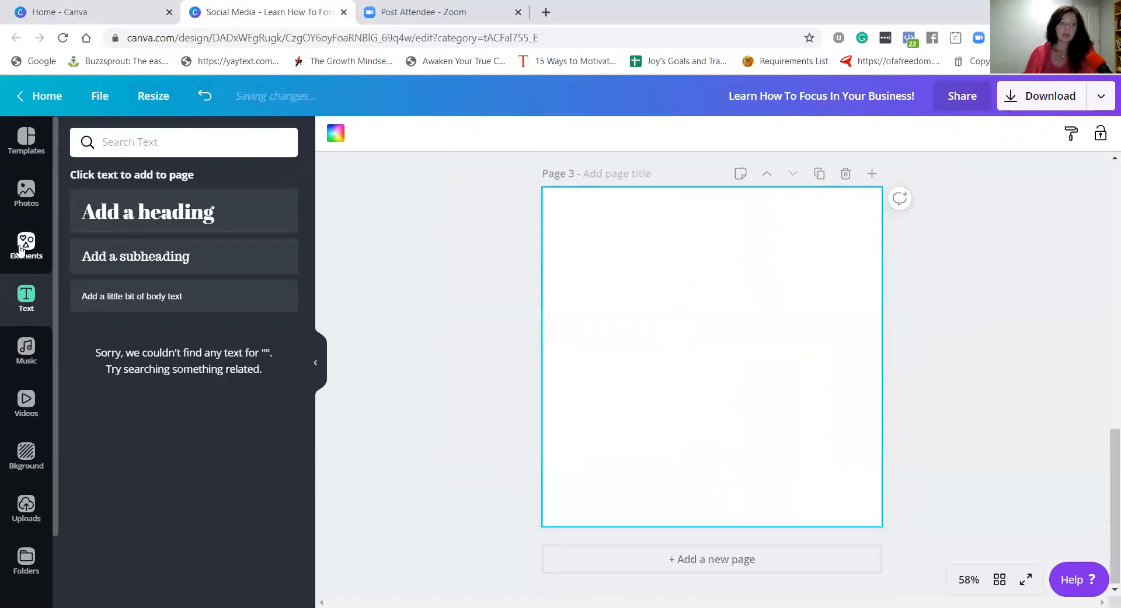
pyautogui.click(26, 457)
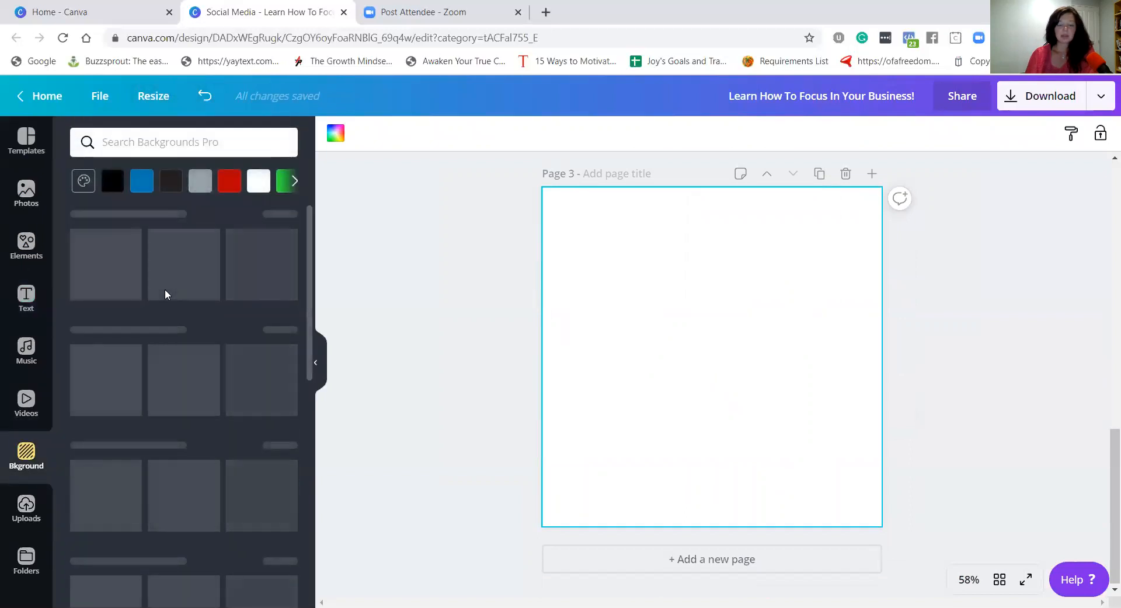
pyautogui.scroll(-4, 175, 292)
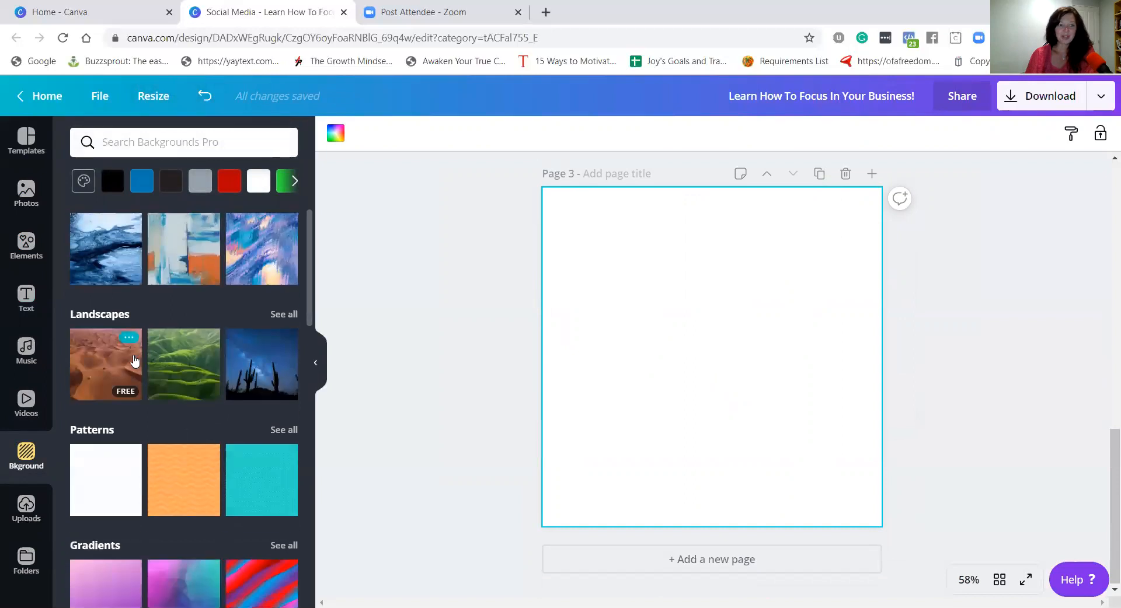
pyautogui.click(277, 229)
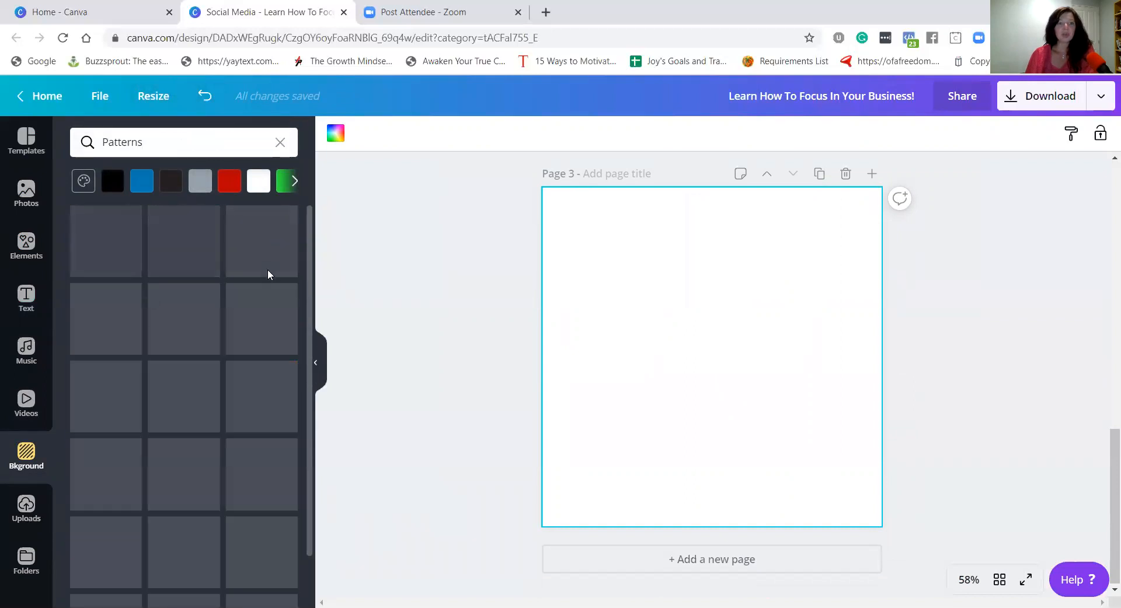
pyautogui.scroll(-5, 264, 327)
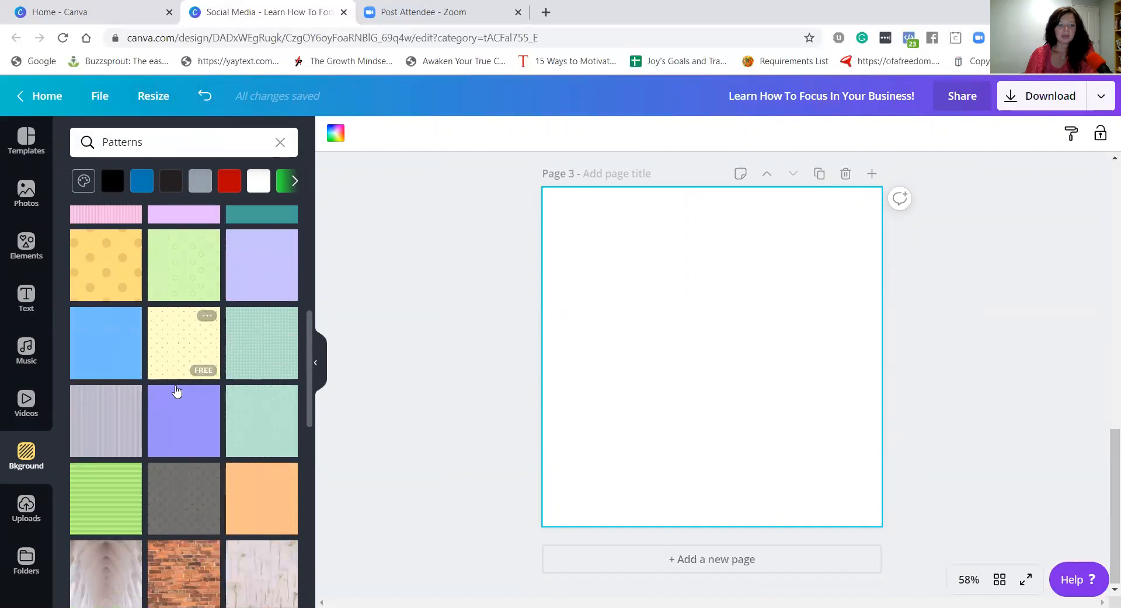
pyautogui.scroll(-5, 169, 380)
pyautogui.scroll(-5, 159, 362)
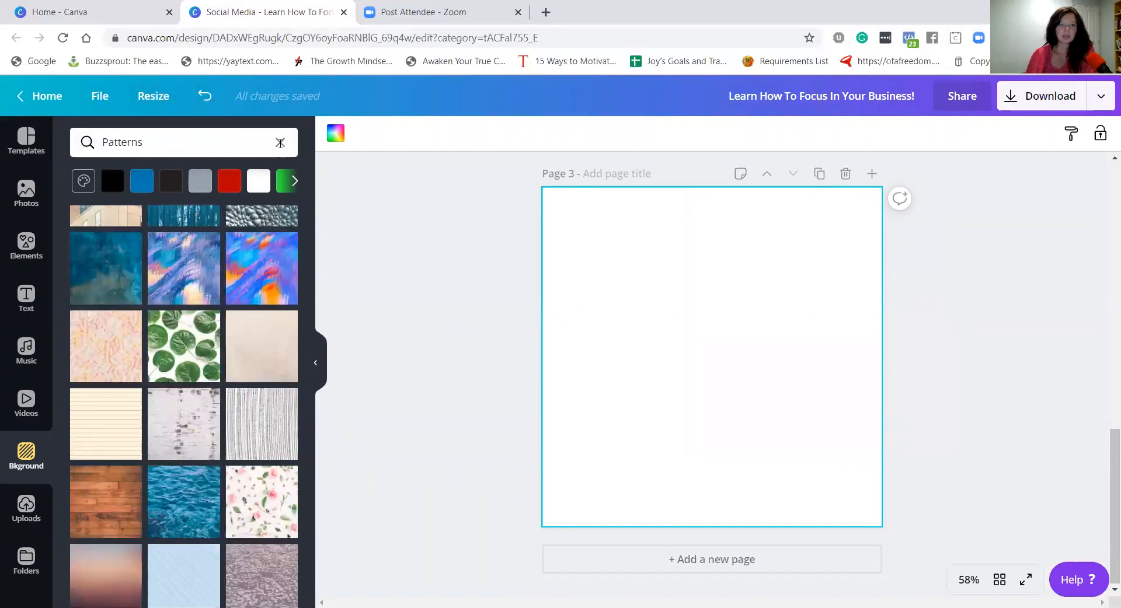
pyautogui.click(280, 143)
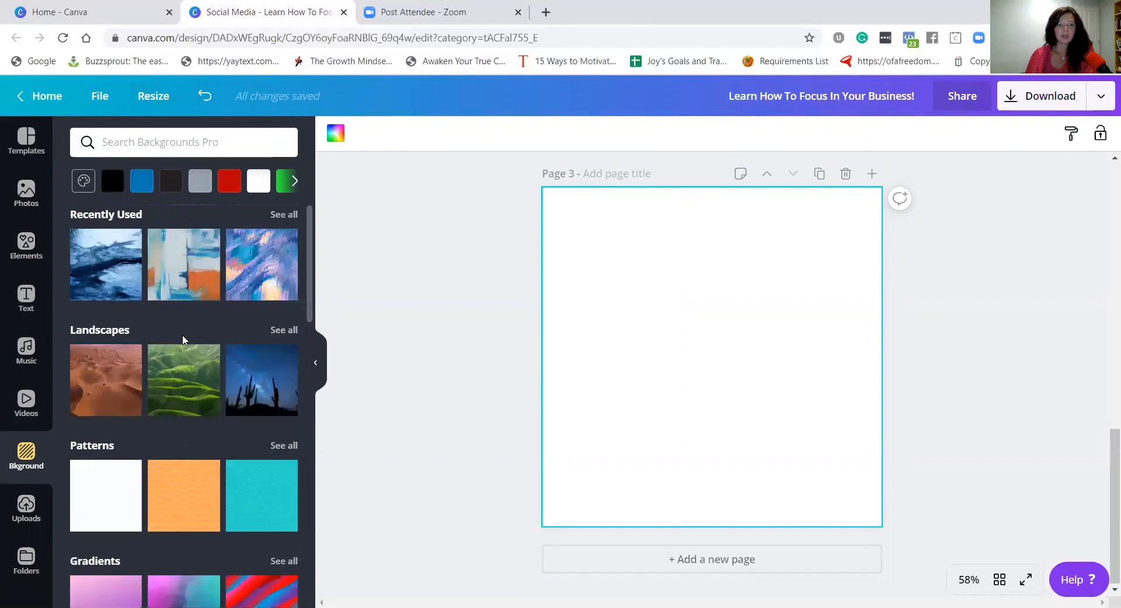
# Step: Apply the red, blue and purple wavy background from the Gradients collection to page 3
pyautogui.scroll(-5, 183, 340)
pyautogui.click(287, 273)
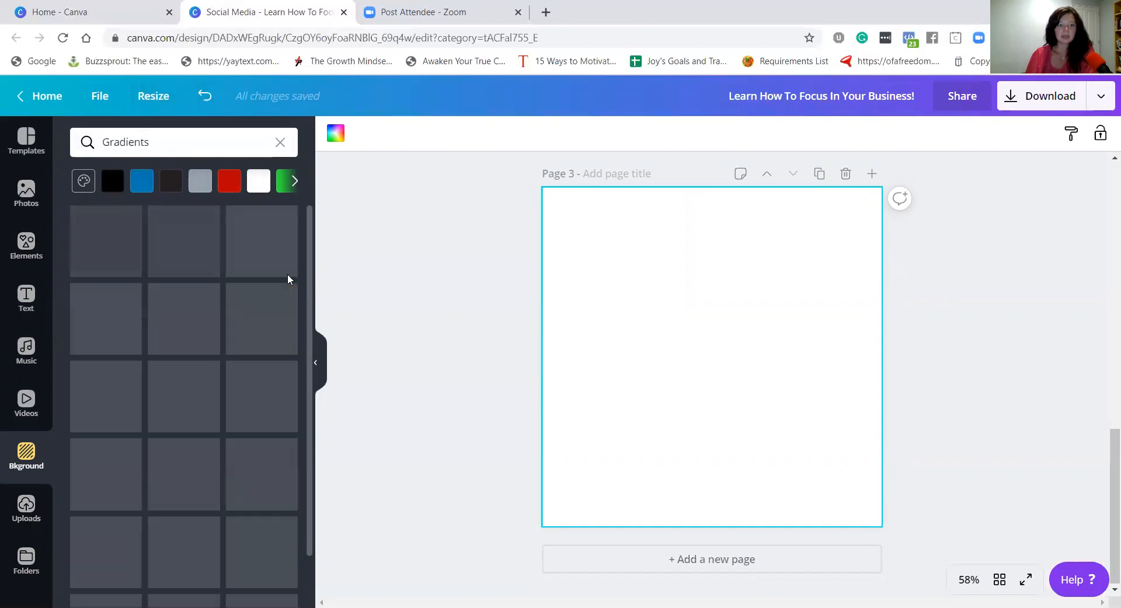
pyautogui.click(107, 415)
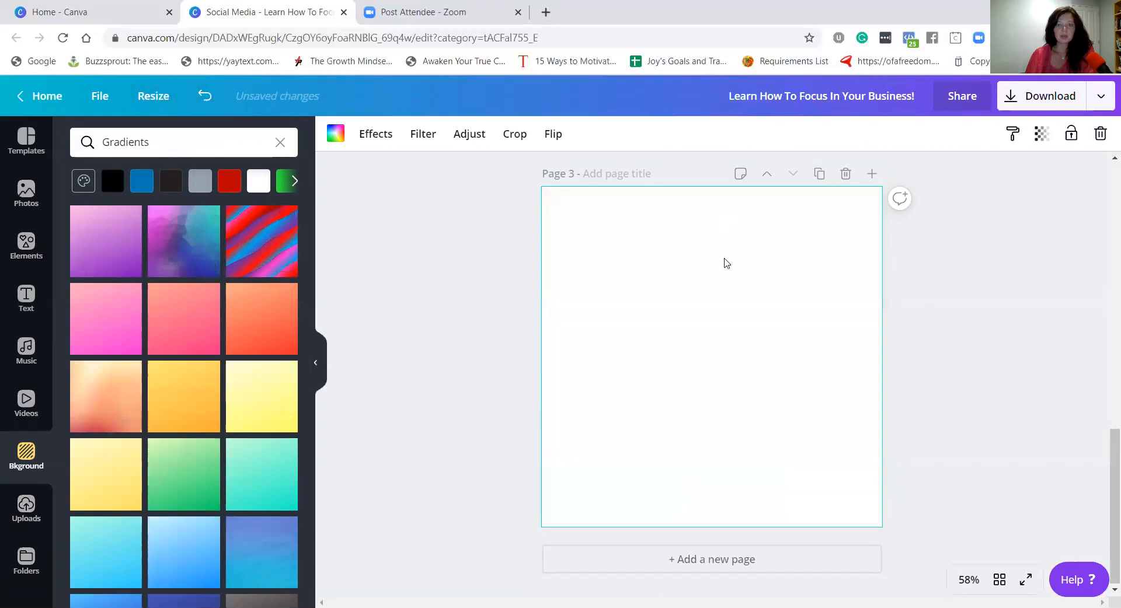
# Step: Look through the remaining gradients and the other background categories, such as Textures, Flowers and Nature
pyautogui.scroll(-5, 126, 430)
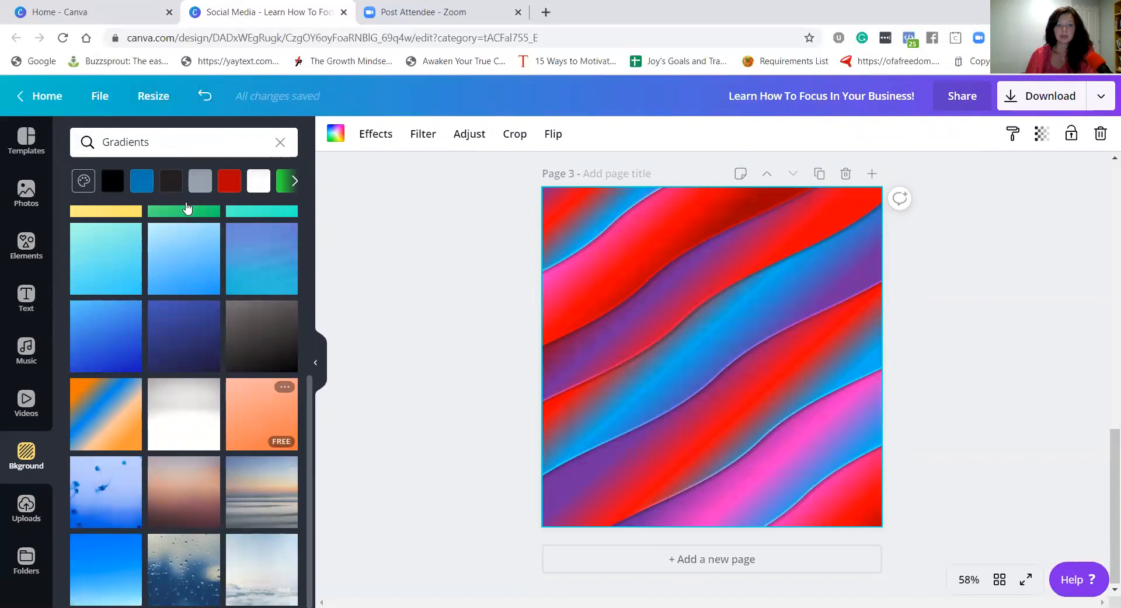
pyautogui.click(282, 139)
pyautogui.scroll(-2, 216, 340)
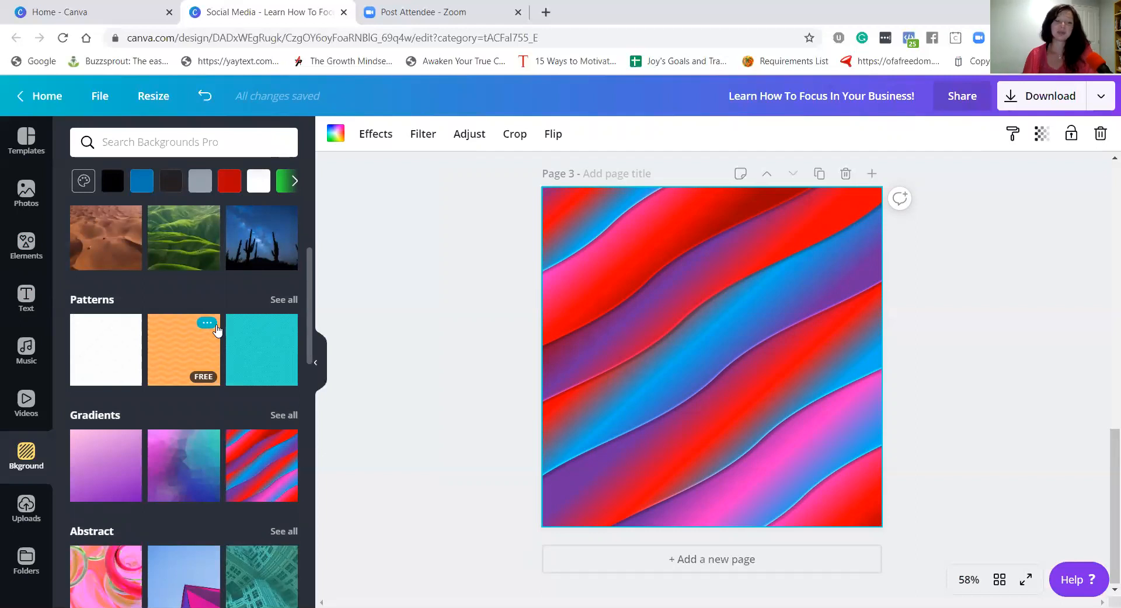
pyautogui.scroll(-5, 216, 330)
pyautogui.scroll(-6, 105, 290)
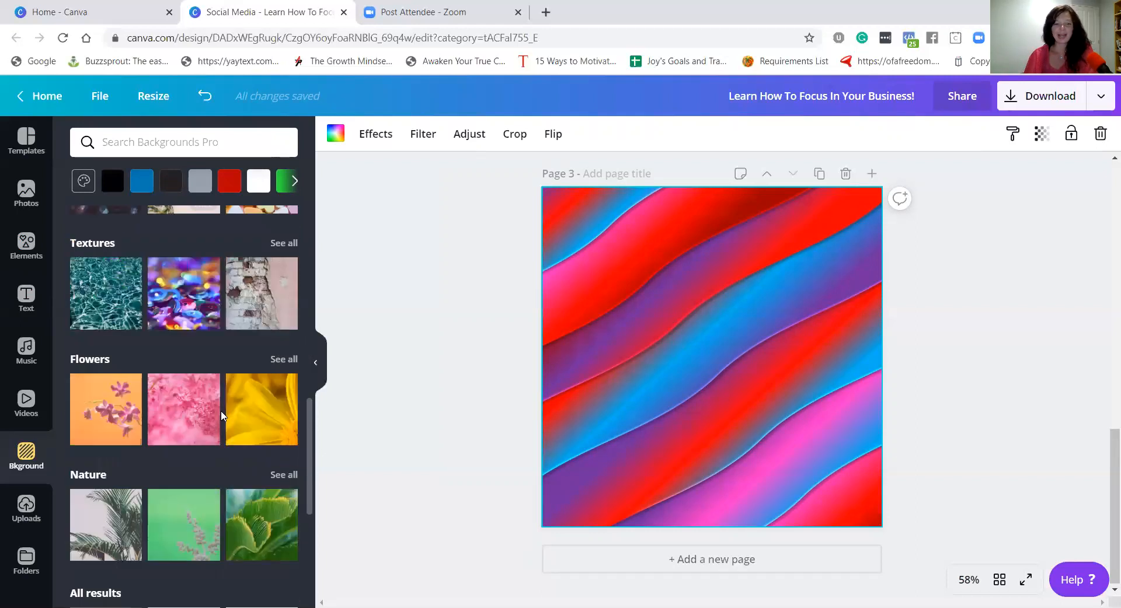
# Step: Delete the pages after page 2 and add a fresh blank page 3
pyautogui.click(711, 567)
pyautogui.scroll(6, 788, 368)
pyautogui.click(846, 303)
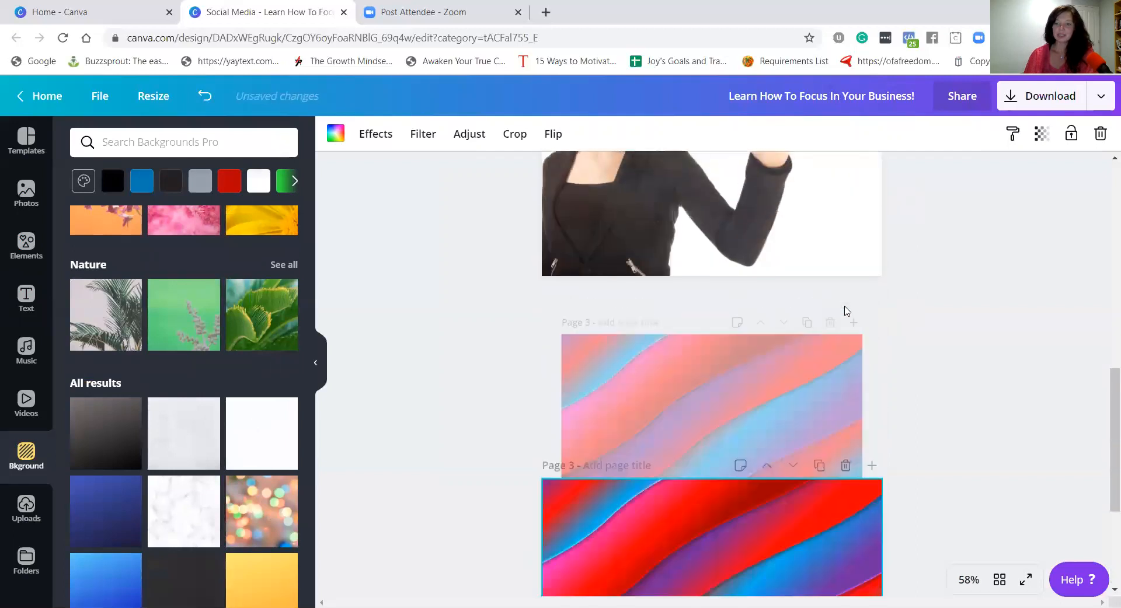
pyautogui.click(845, 304)
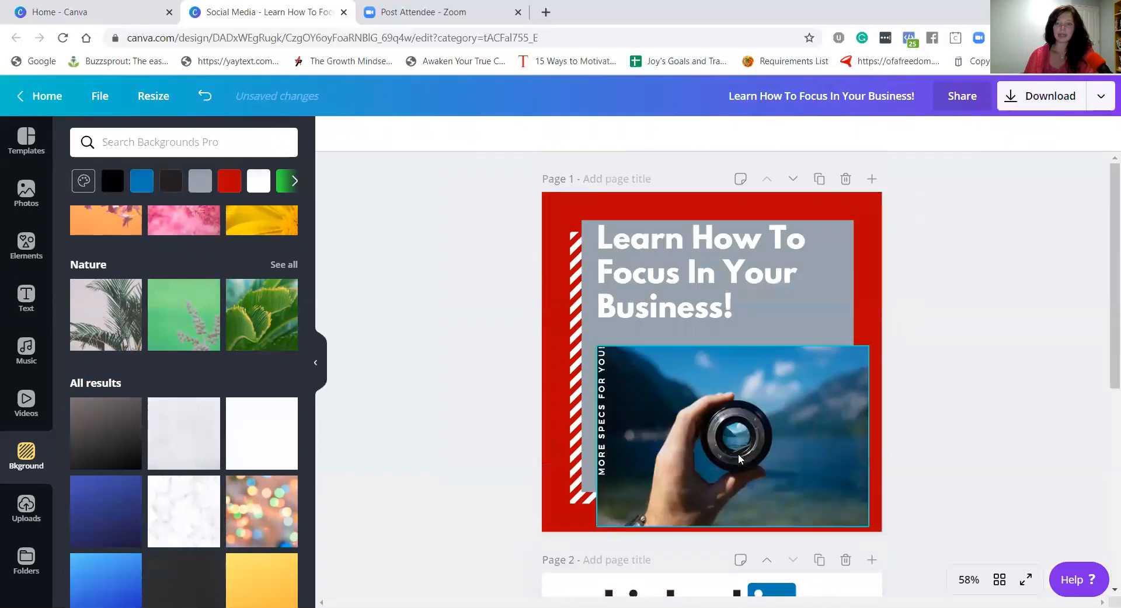
pyautogui.click(677, 561)
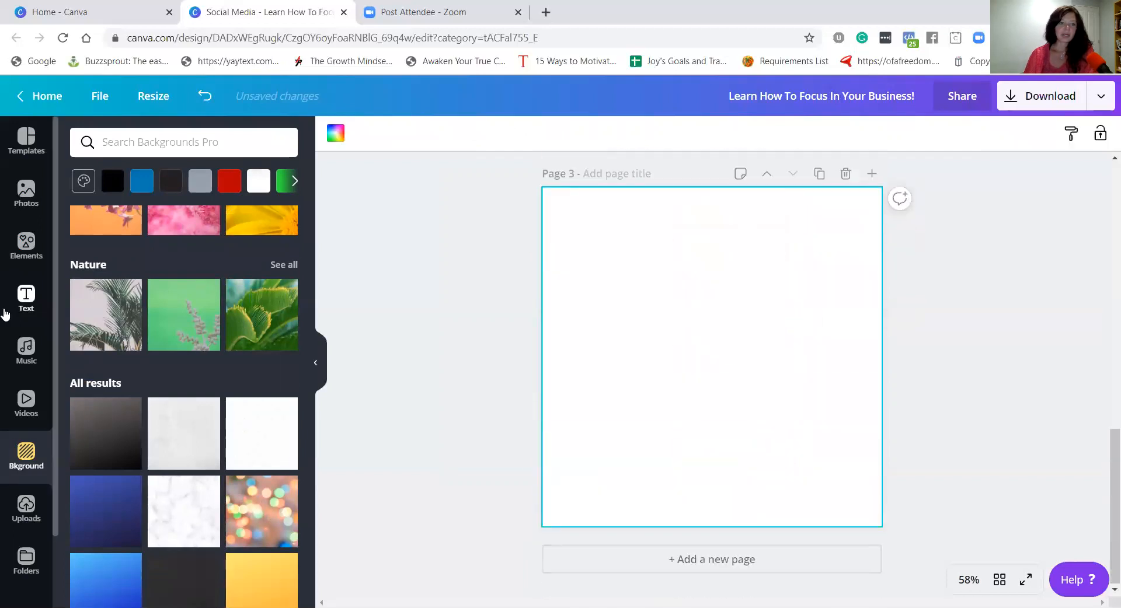
# Step: Search the photos for "motivation" and add the "don't stop until you're proud" mountain photo to page 3
pyautogui.scroll(5, 724, 363)
pyautogui.scroll(-5, 724, 363)
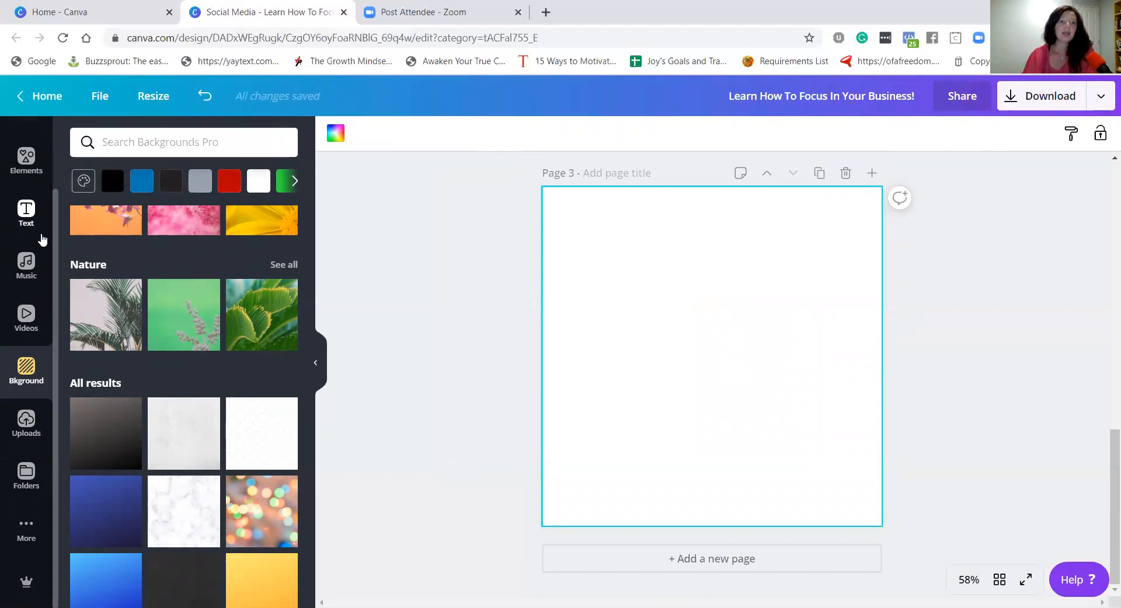
pyautogui.click(27, 171)
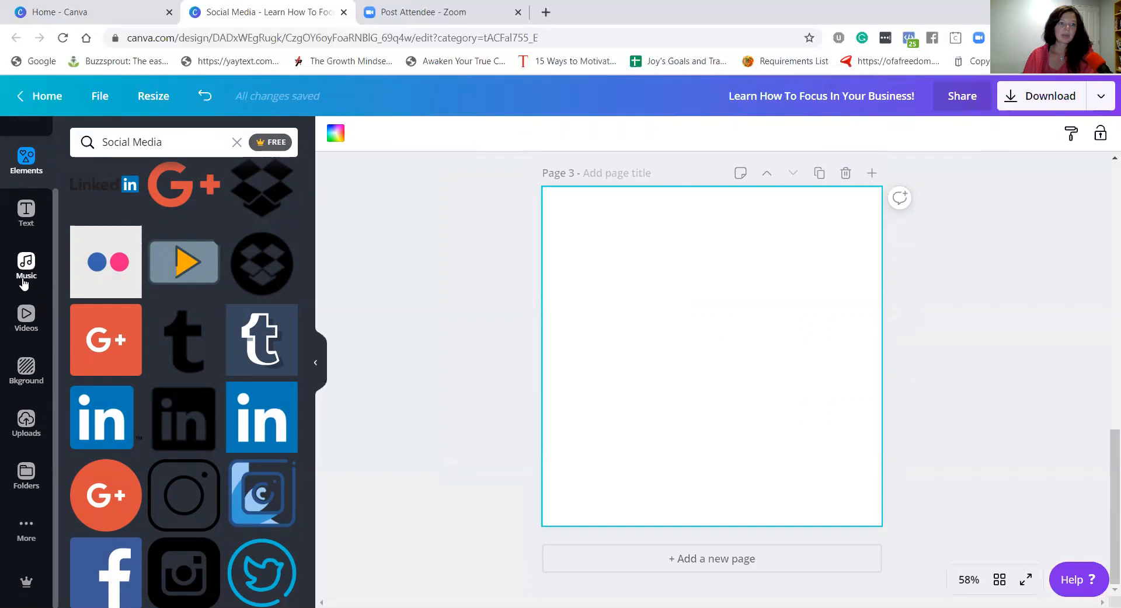
pyautogui.scroll(2, 17, 299)
pyautogui.click(25, 192)
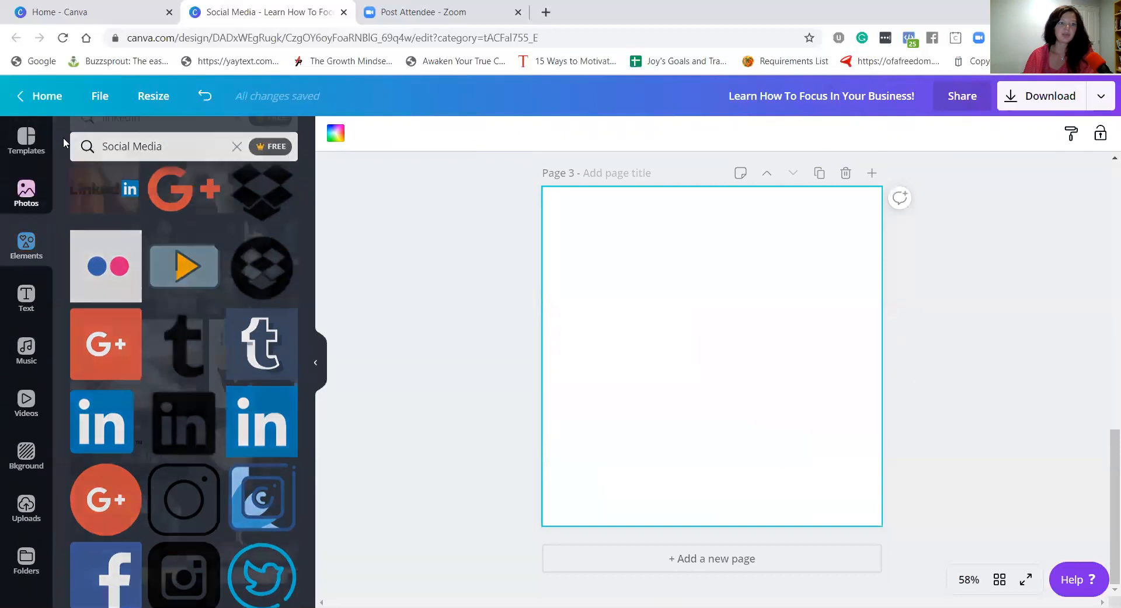
pyautogui.write('mot')
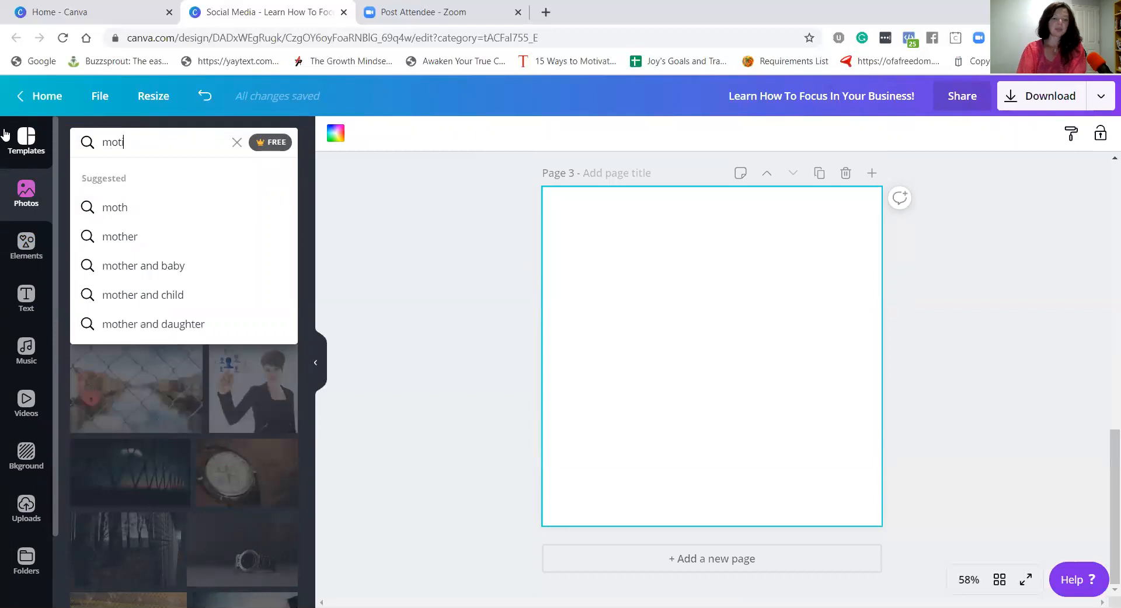
pyautogui.write('ivation')
pyautogui.press('Return')
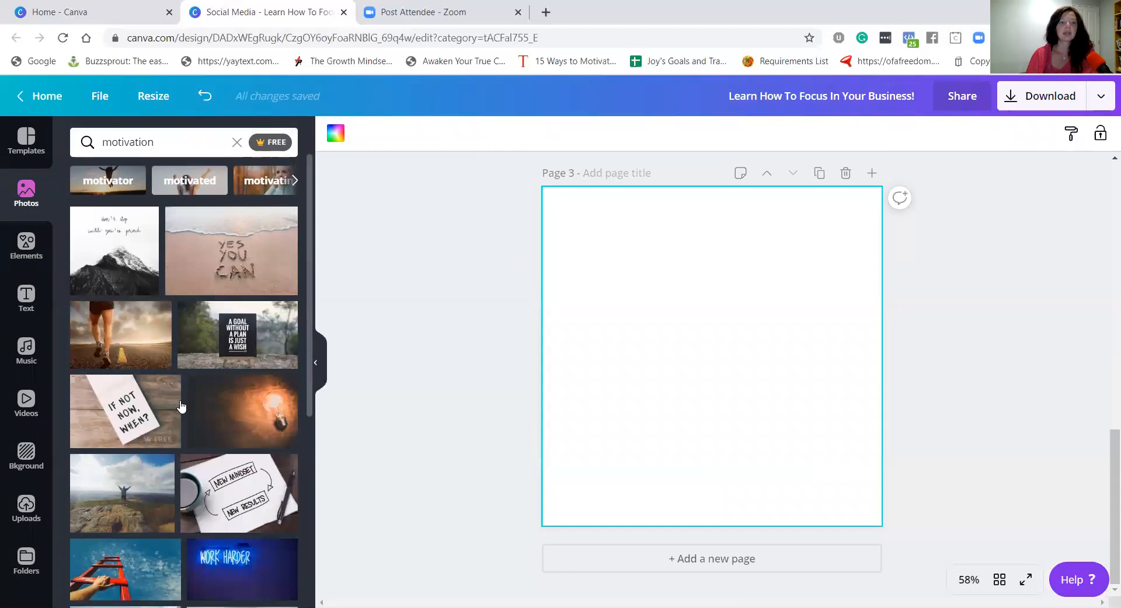
pyautogui.click(114, 251)
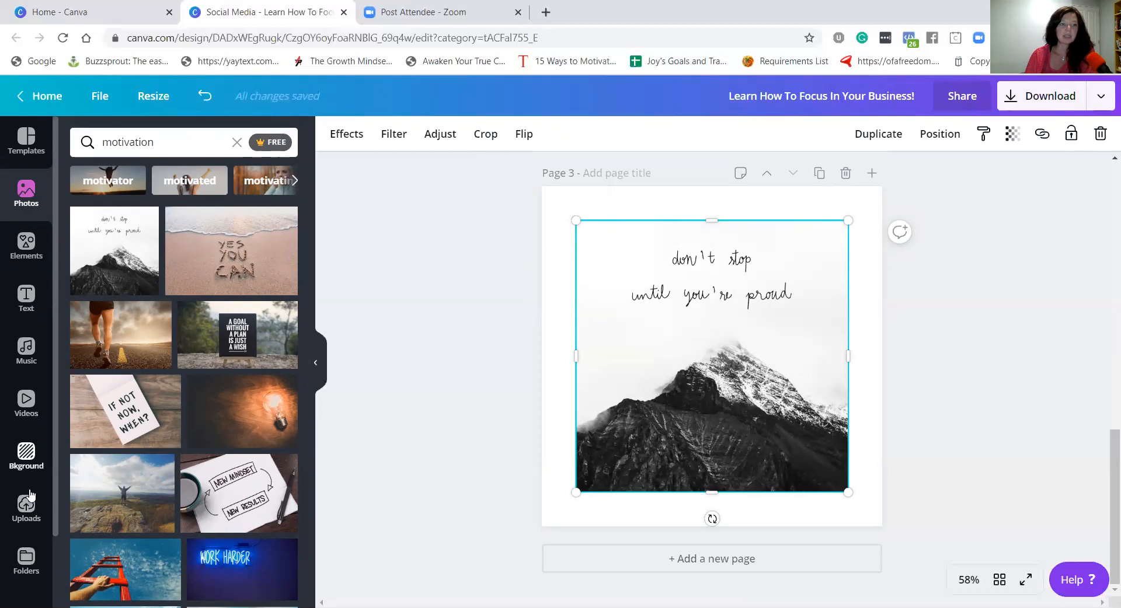
# Step: Add the uploaded Online Marketing Wizards logo to page 3 and move it to the lower edge of the mountain photo
pyautogui.click(24, 509)
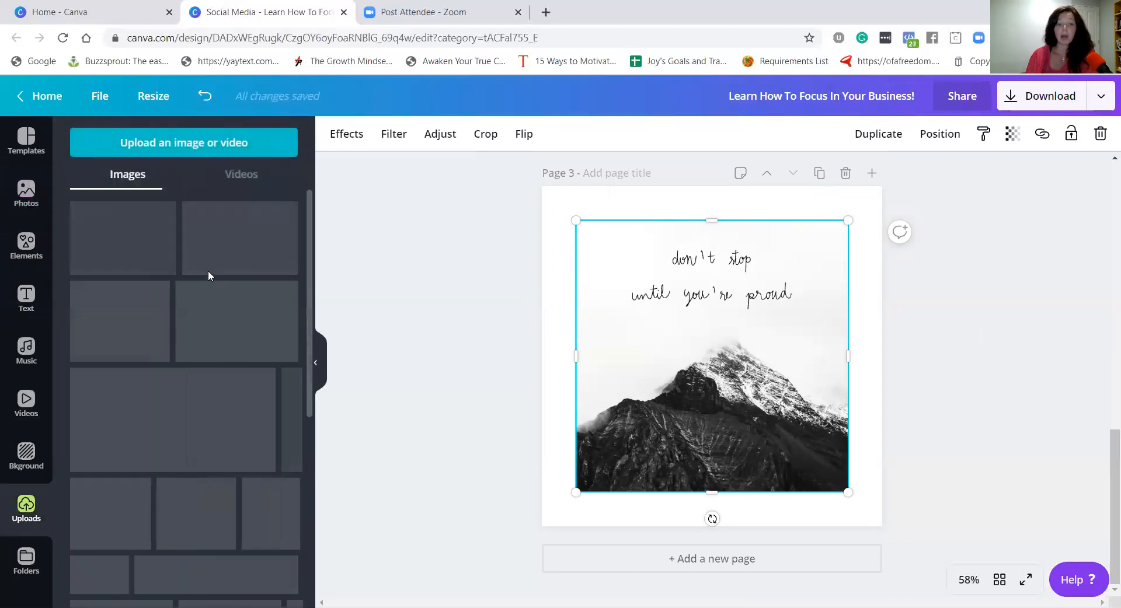
pyautogui.scroll(-5, 175, 403)
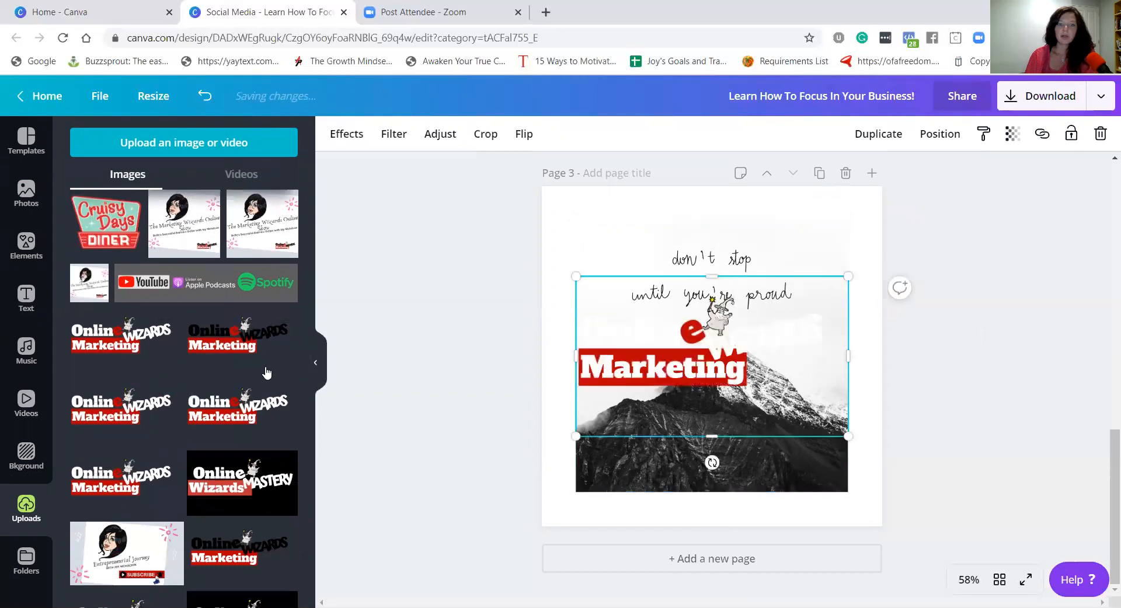
pyautogui.scroll(5, 263, 371)
pyautogui.click(18, 200)
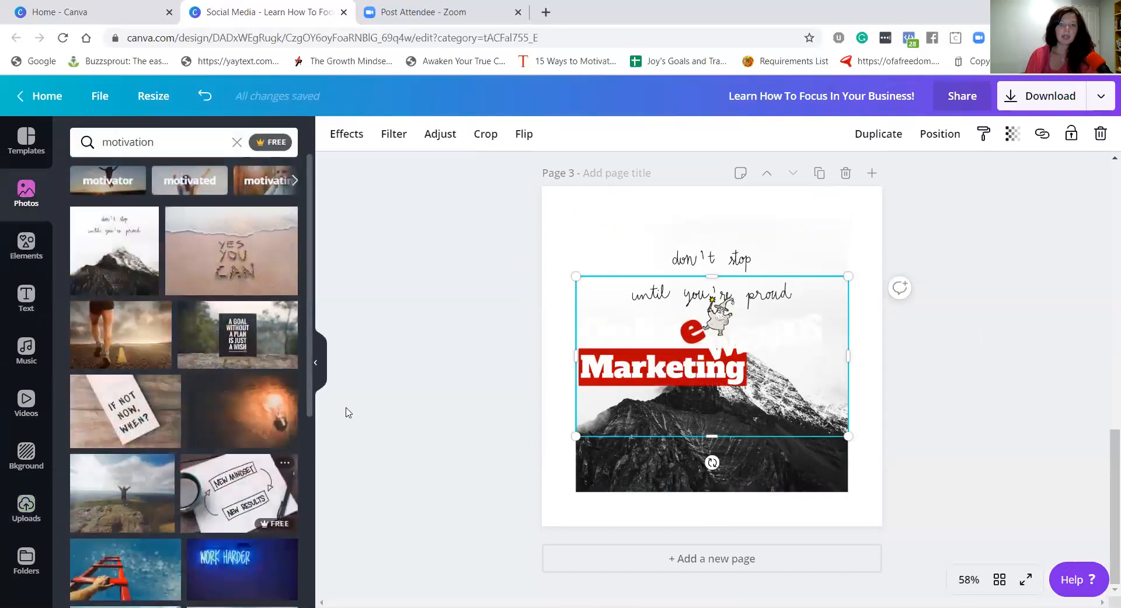
pyautogui.moveTo(686, 376); pyautogui.dragTo(704, 484)
# Step: Enlarge the mountain photo to cover all of page 3 and shift the logo further down onto the dark slope
pyautogui.click(585, 487)
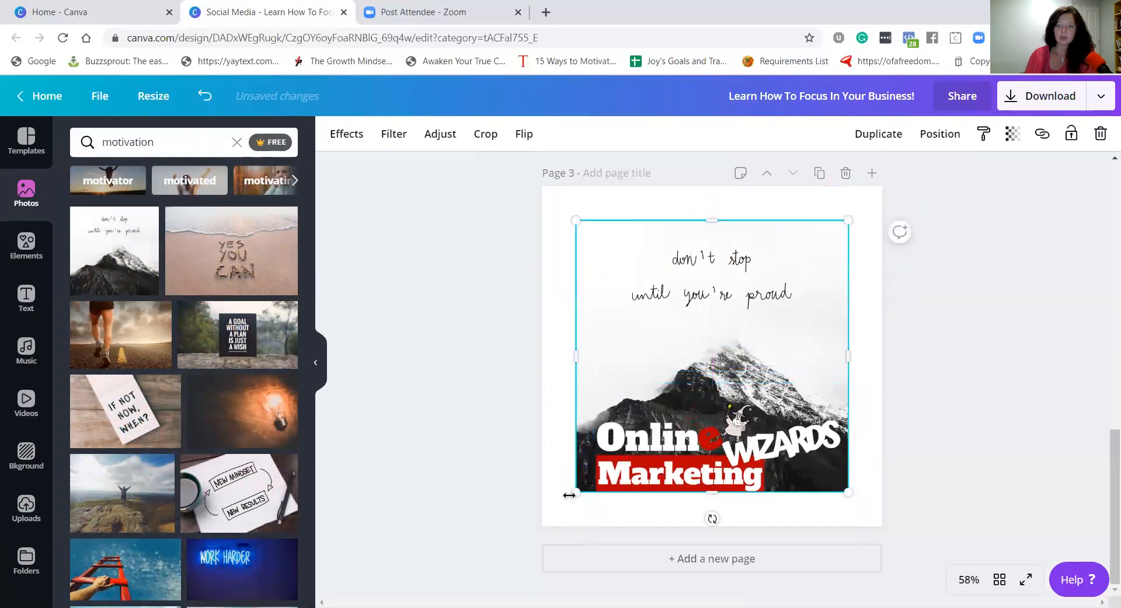
pyautogui.moveTo(571, 488); pyautogui.dragTo(547, 512)
pyautogui.moveTo(864, 215); pyautogui.dragTo(875, 209)
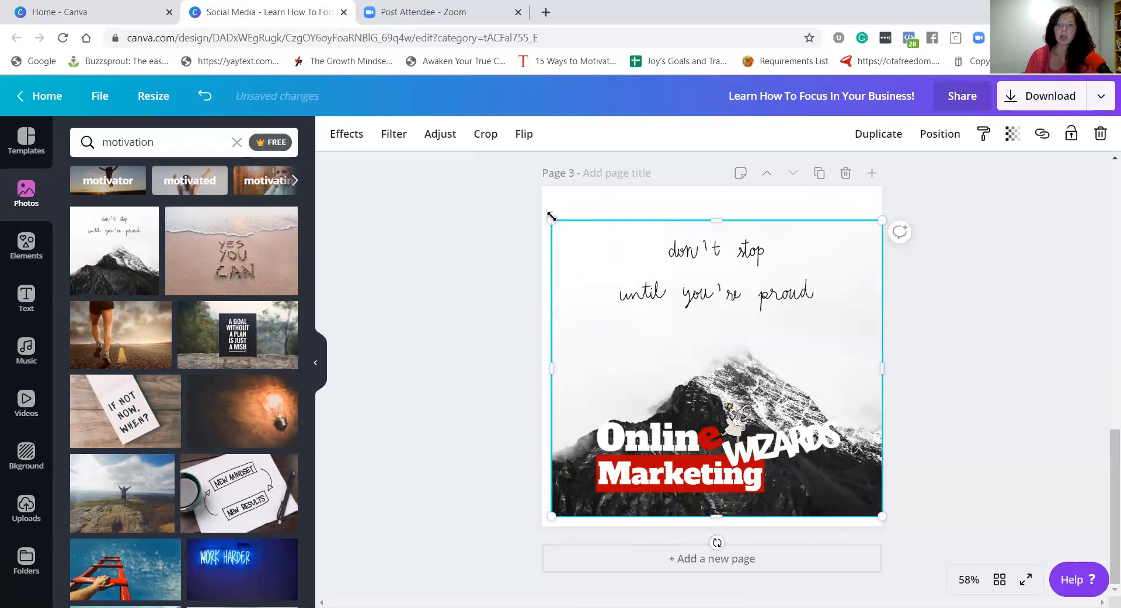
pyautogui.moveTo(532, 188); pyautogui.dragTo(531, 192)
pyautogui.moveTo(705, 188); pyautogui.dragTo(704, 174)
pyautogui.moveTo(739, 473); pyautogui.dragTo(742, 496)
pyautogui.click(587, 385)
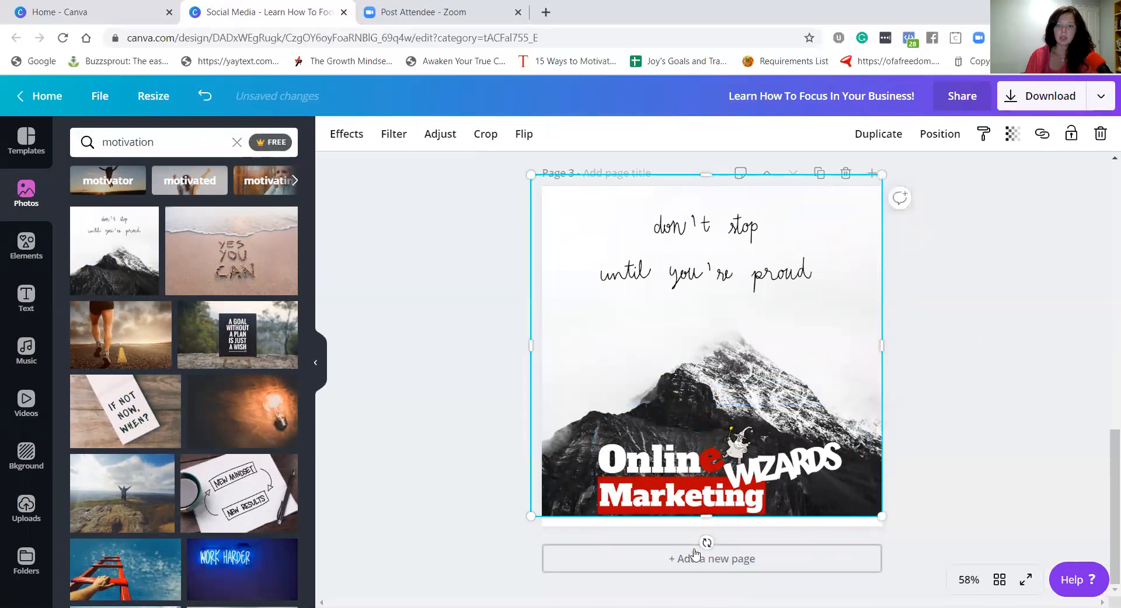
pyautogui.moveTo(714, 552); pyautogui.dragTo(715, 562)
pyautogui.click(954, 345)
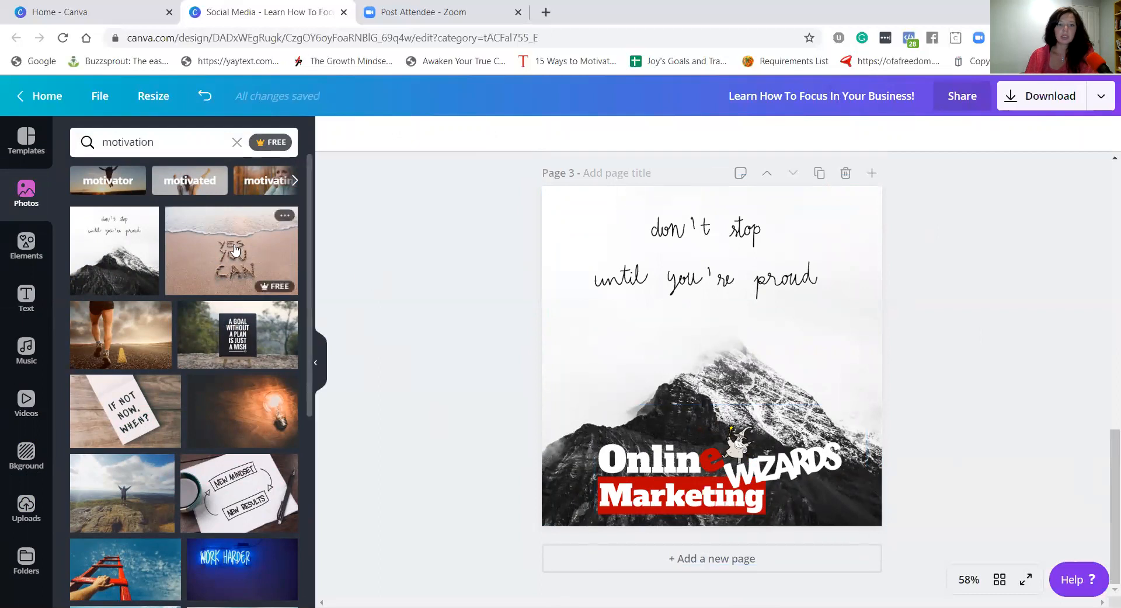
# Step: Add a fourth page and fill it with the same "don't stop until you're proud" mountain photo
pyautogui.click(708, 571)
pyautogui.click(113, 251)
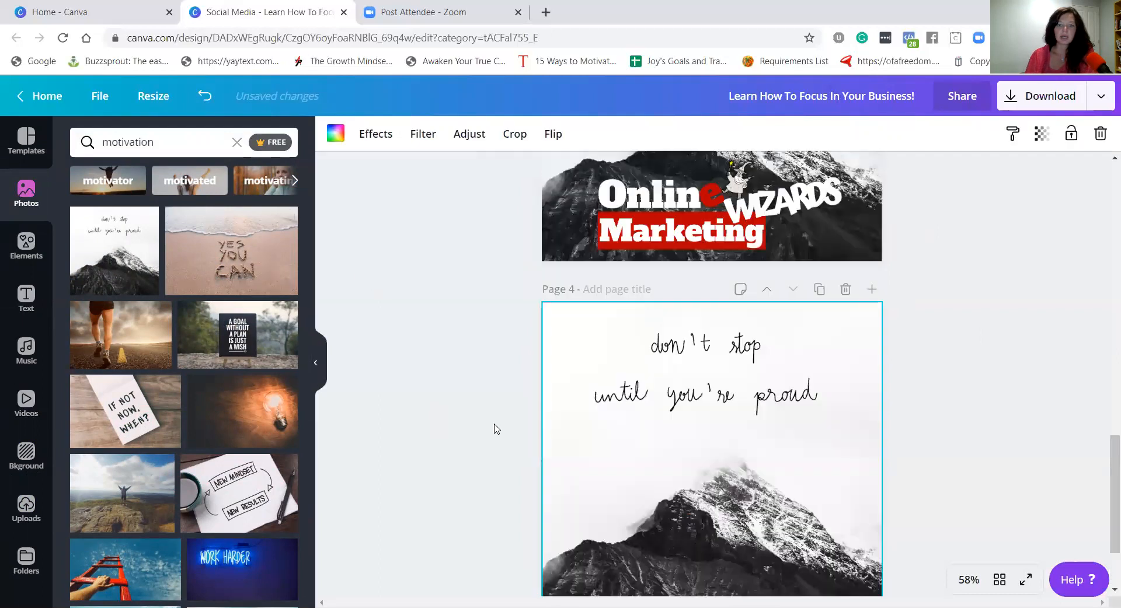
pyautogui.scroll(-2, 708, 301)
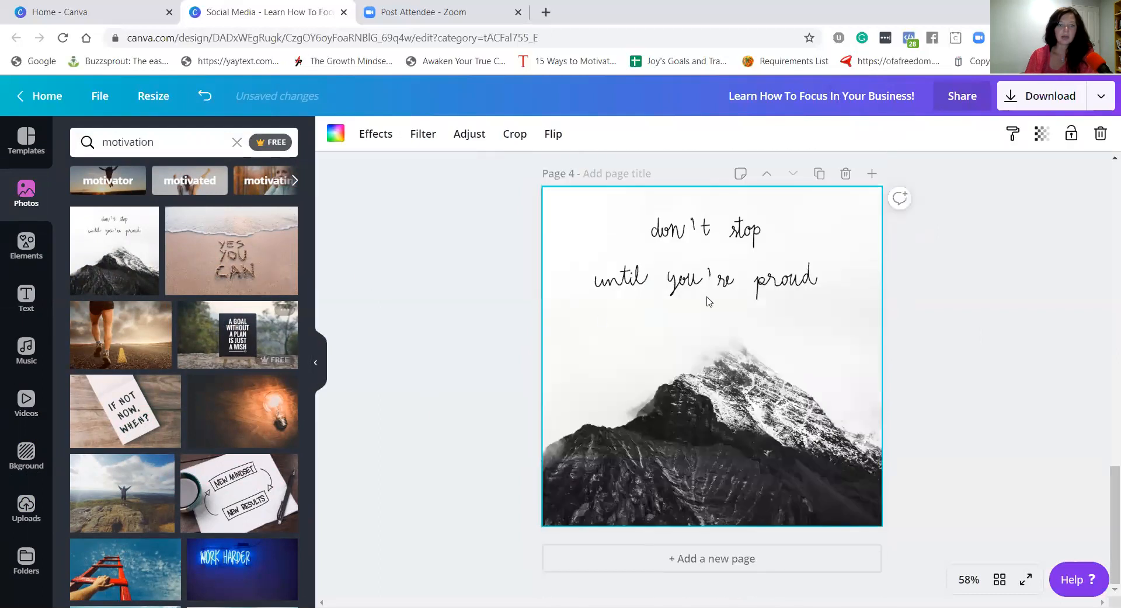
# Step: Copy the Online Marketing Wizards logo from page 3 onto page 4
pyautogui.scroll(2, 728, 271)
pyautogui.scroll(2, 728, 271)
pyautogui.click(700, 380)
pyautogui.click(700, 380)
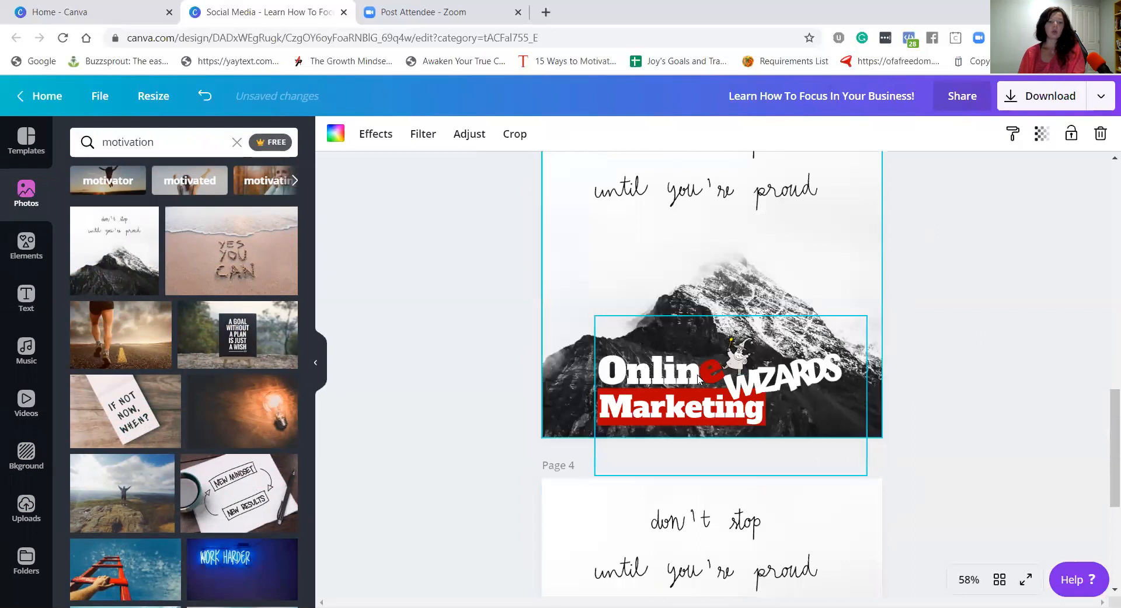
pyautogui.scroll(-3, 700, 380)
pyautogui.scroll(-1, 700, 380)
pyautogui.click(689, 408)
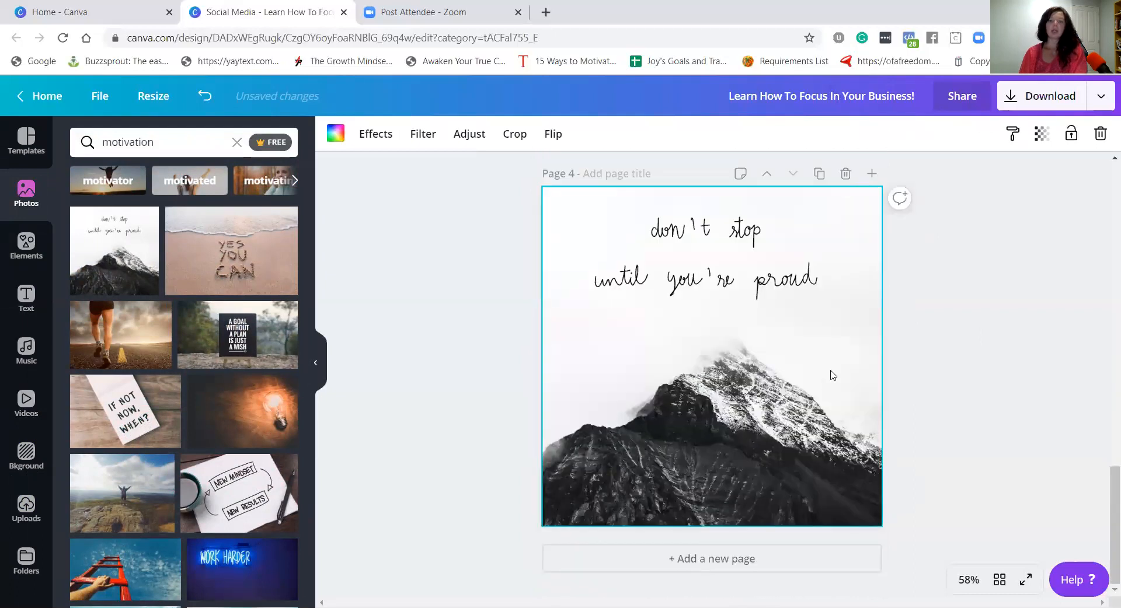
pyautogui.scroll(5, 833, 376)
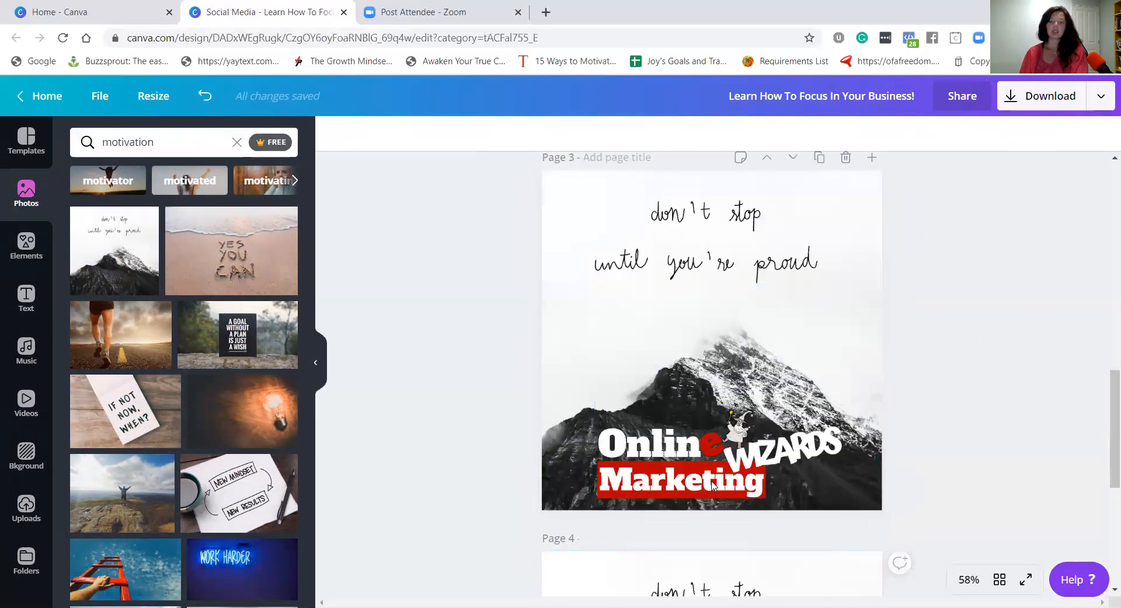
pyautogui.click(720, 467)
pyautogui.scroll(-5, 720, 467)
pyautogui.hotkey('ctrl', 'v')
# Step: Delete the mountain photo from page 4 and add the motivation photo of the wooden figure climbing block steps
pyautogui.click(745, 427)
pyautogui.press('Delete')
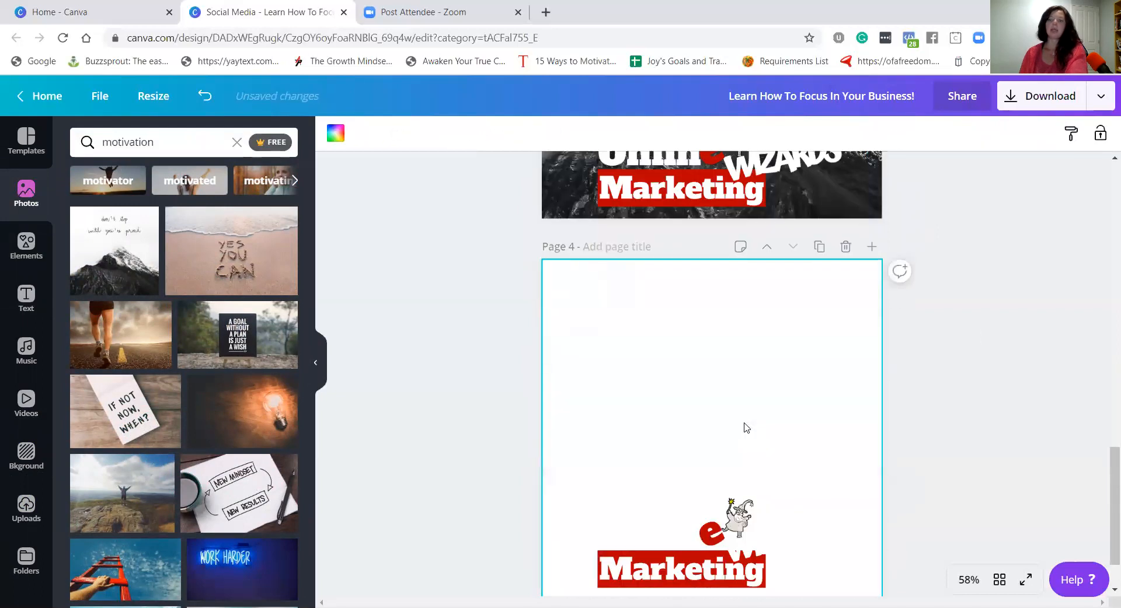
pyautogui.scroll(-3, 210, 370)
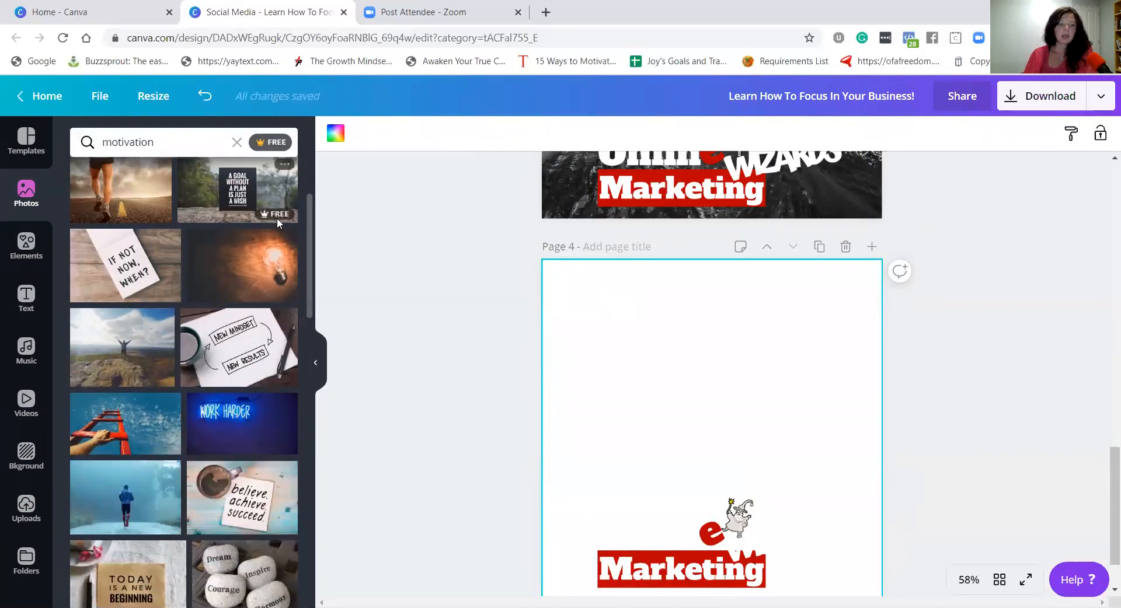
pyautogui.scroll(-3, 276, 218)
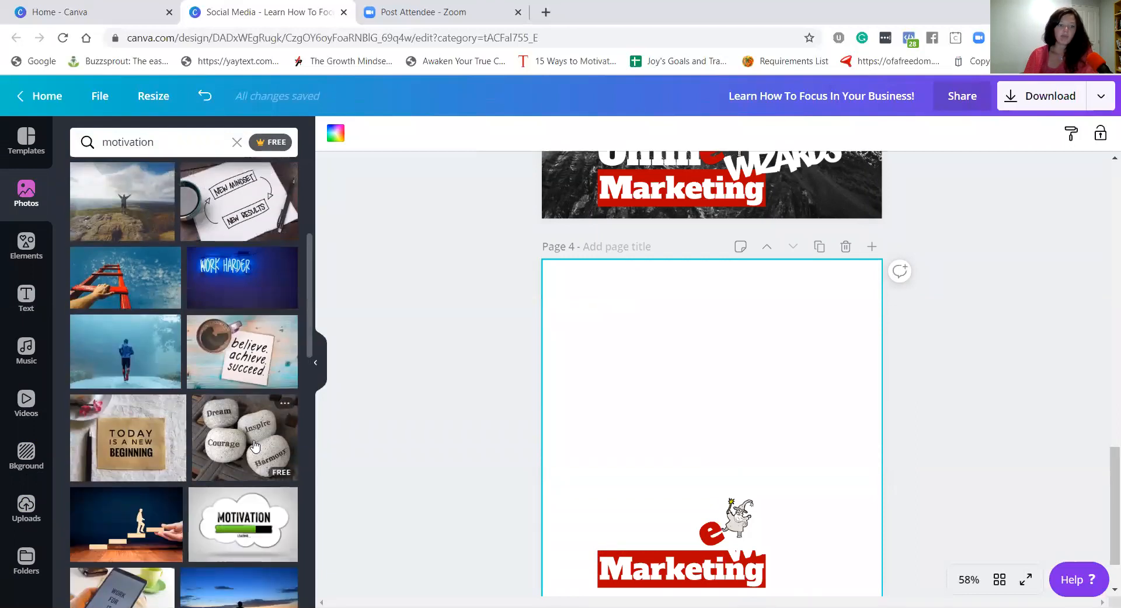
pyautogui.scroll(-3, 146, 455)
pyautogui.click(131, 379)
# Step: Enlarge the climbing-figure photo to cover all of page 4 and send it backward behind the logo
pyautogui.moveTo(705, 354); pyautogui.dragTo(671, 276)
pyautogui.moveTo(791, 443); pyautogui.dragTo(876, 586)
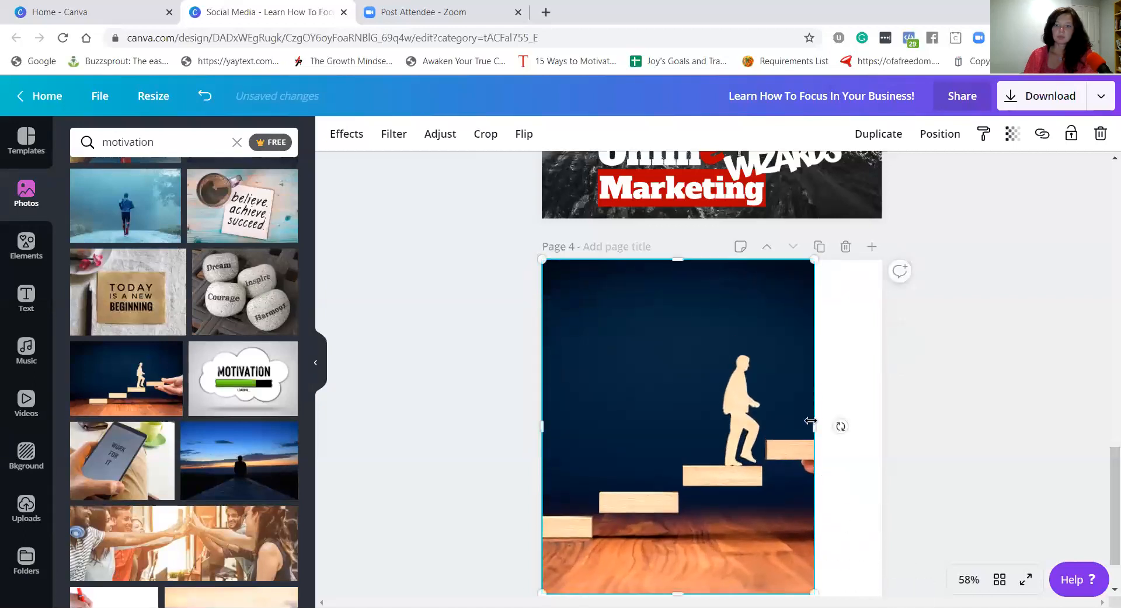
pyautogui.moveTo(811, 421); pyautogui.dragTo(892, 408)
pyautogui.scroll(-2, 853, 408)
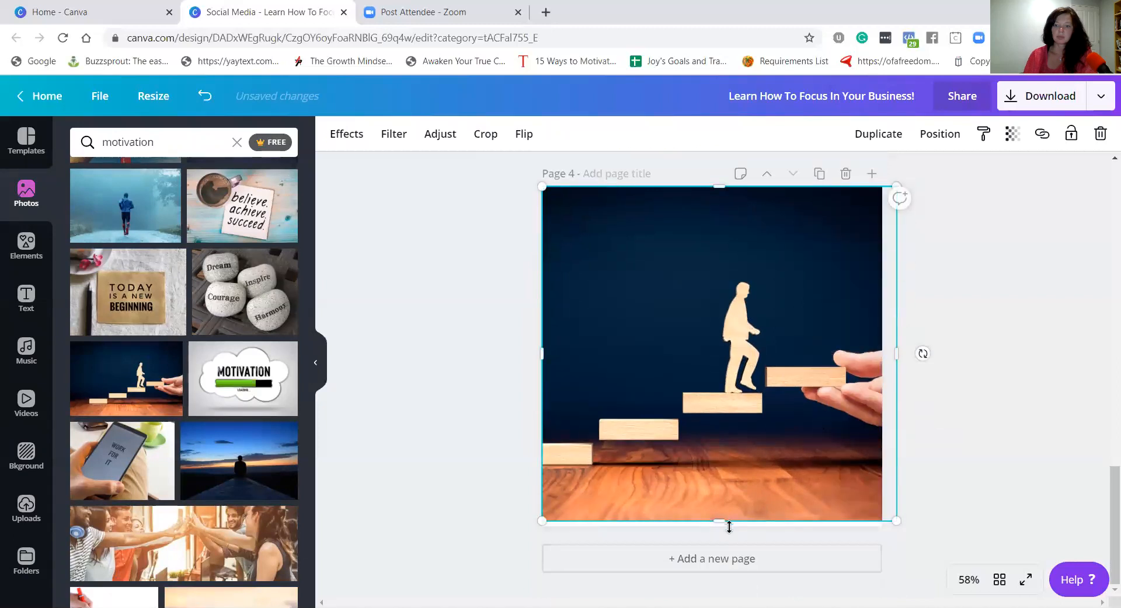
pyautogui.moveTo(729, 527); pyautogui.dragTo(729, 538)
pyautogui.click(939, 134)
pyautogui.click(883, 179)
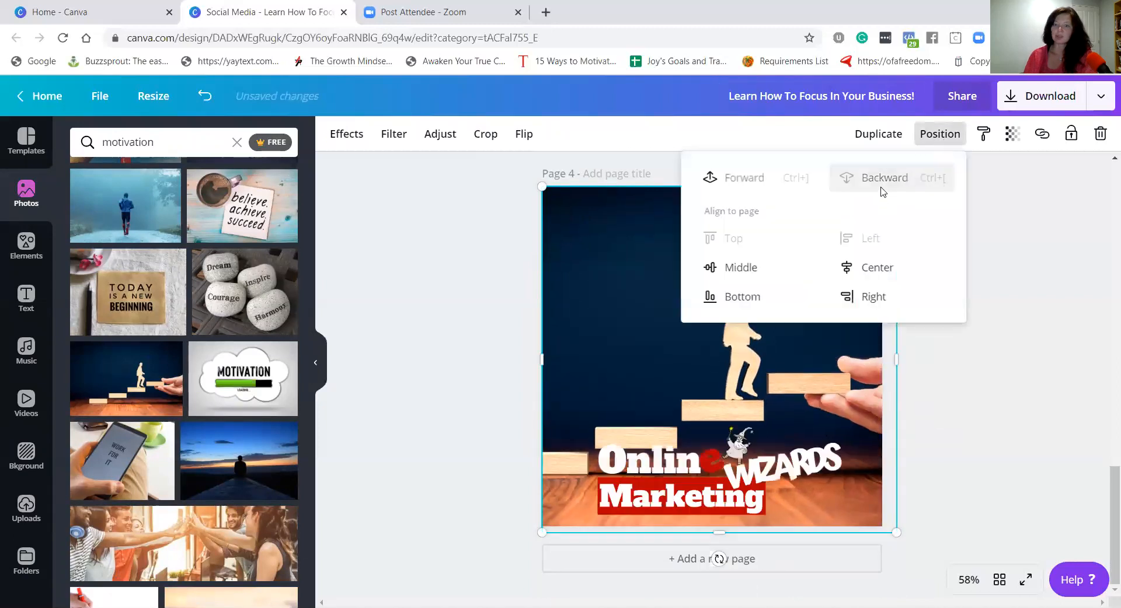
# Step: Shrink the logo on page 4 to about half its size and place it in the page's upper-left corner
pyautogui.click(718, 461)
pyautogui.moveTo(717, 372); pyautogui.dragTo(670, 230)
pyautogui.moveTo(713, 264); pyautogui.dragTo(714, 264)
pyautogui.moveTo(808, 317); pyautogui.dragTo(698, 243)
pyautogui.moveTo(633, 207); pyautogui.dragTo(636, 236)
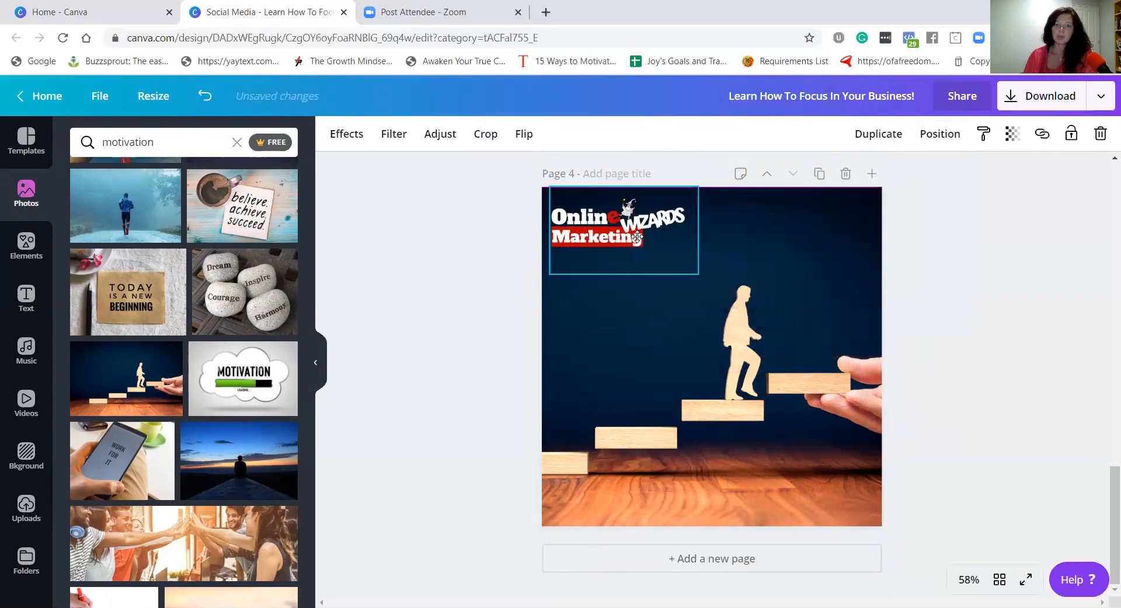
pyautogui.click(543, 320)
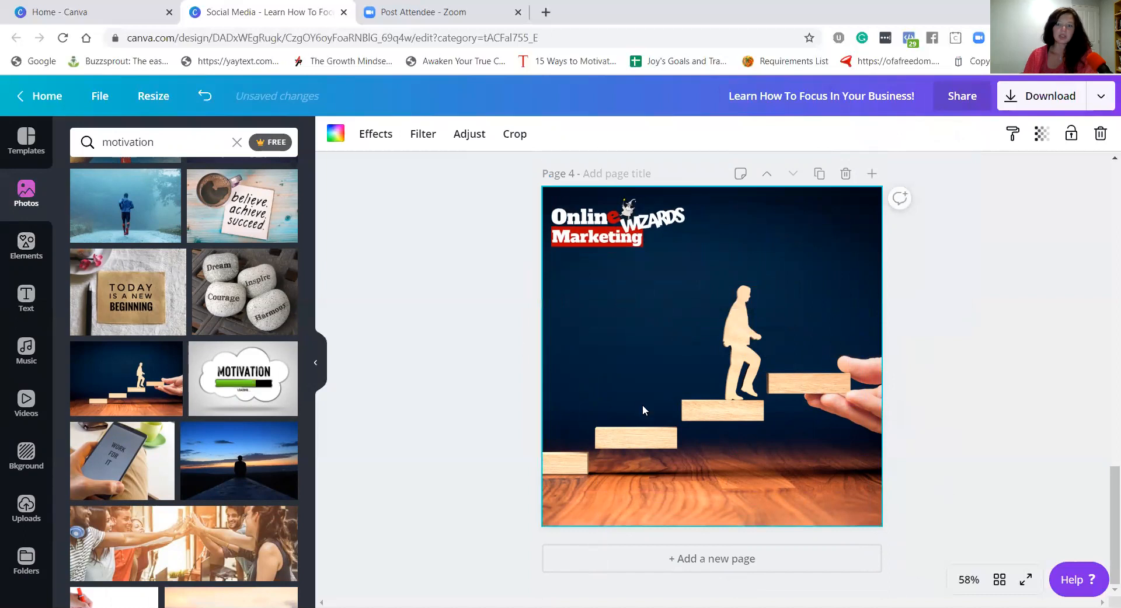
# Step: Add a heading to page 4 in the Arimo font and place it on the dark area below the logo
pyautogui.click(27, 298)
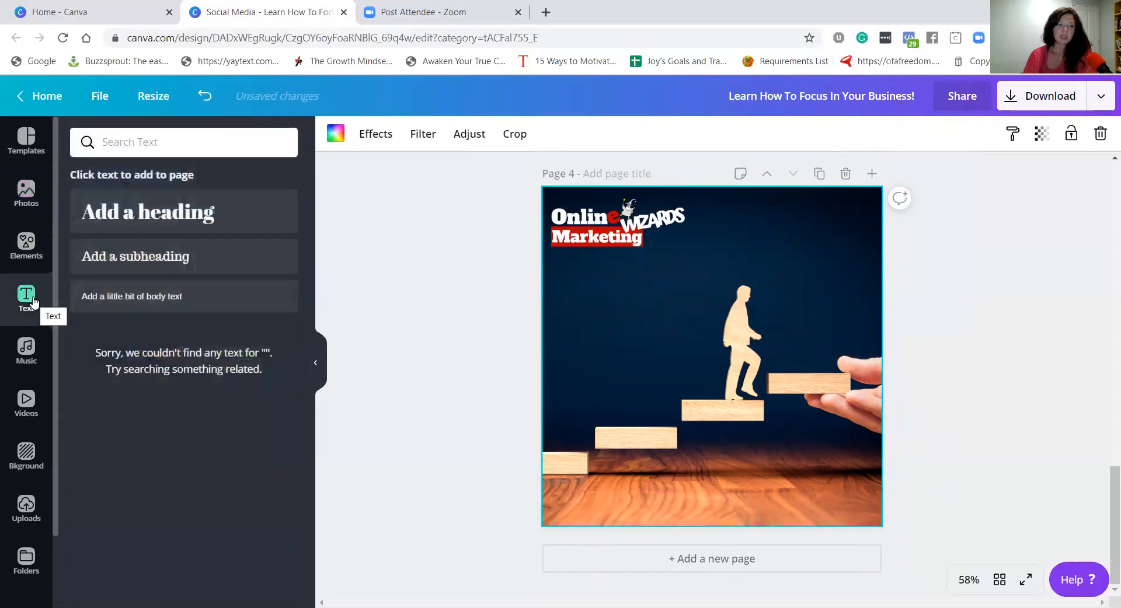
pyautogui.click(99, 224)
pyautogui.click(374, 134)
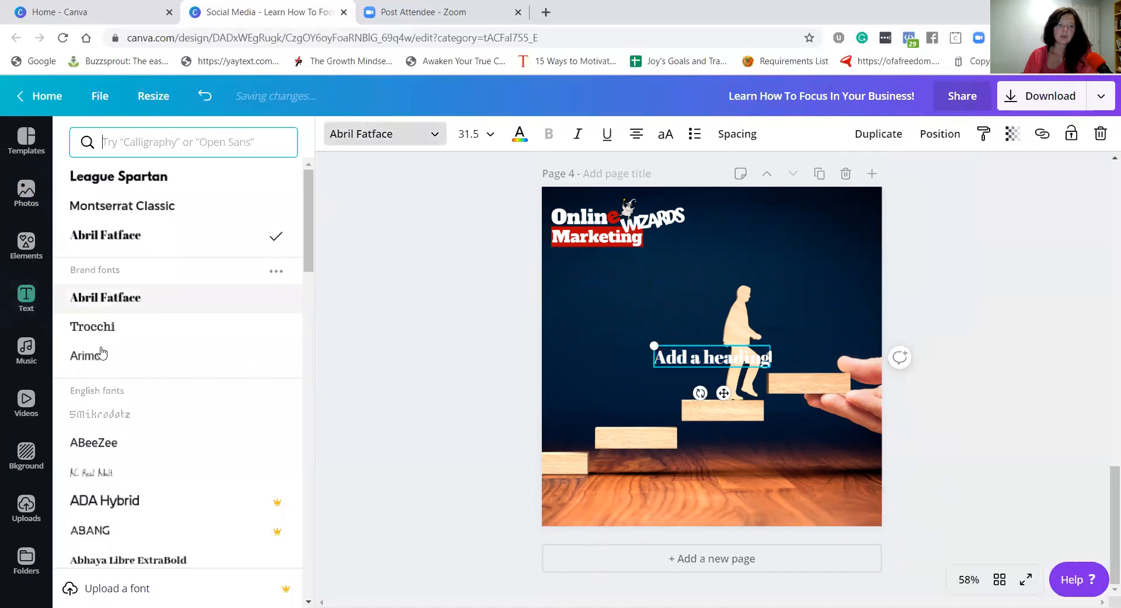
pyautogui.click(94, 356)
pyautogui.moveTo(723, 343); pyautogui.dragTo(645, 278)
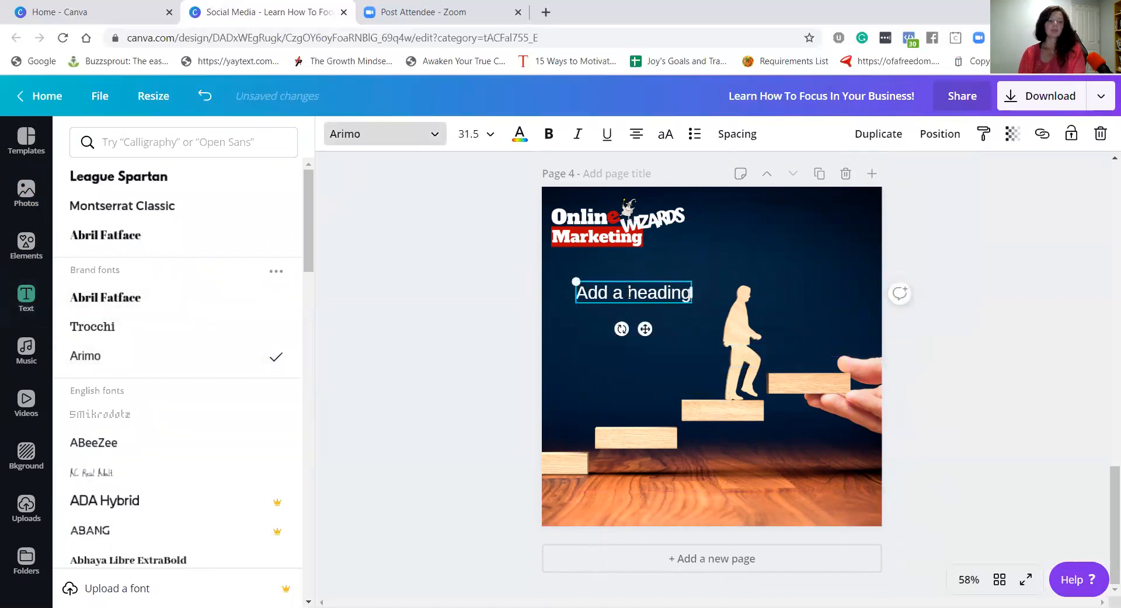
# Step: Replace the heading text on page 4 with "Each step you take in the right direcitons will lead to success"
pyautogui.doubleClick(629, 292)
pyautogui.write('Ea')
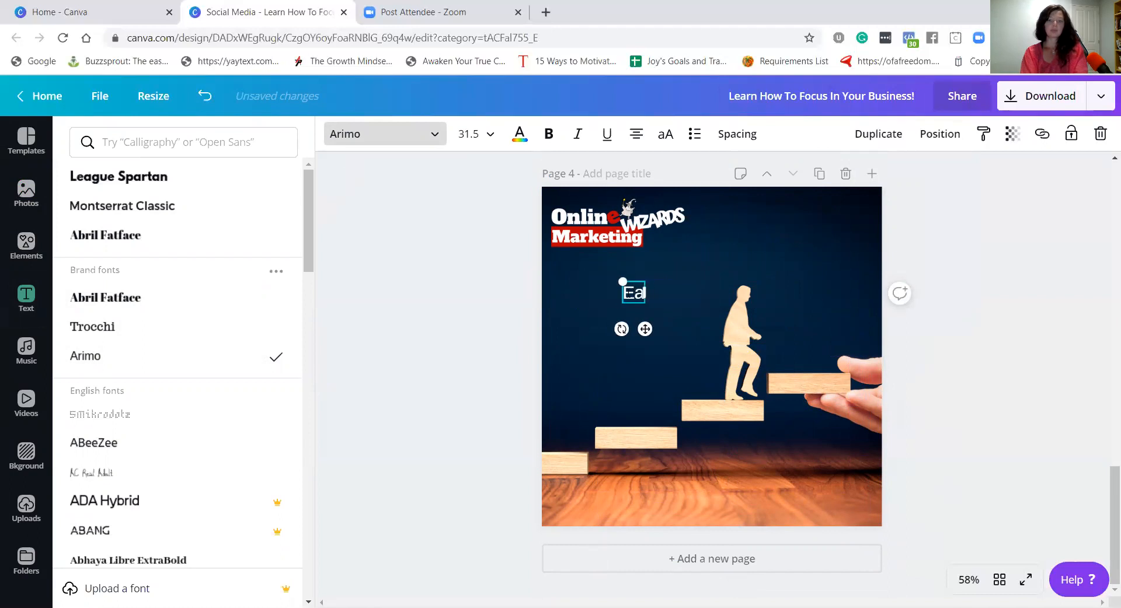
pyautogui.write('ch step y')
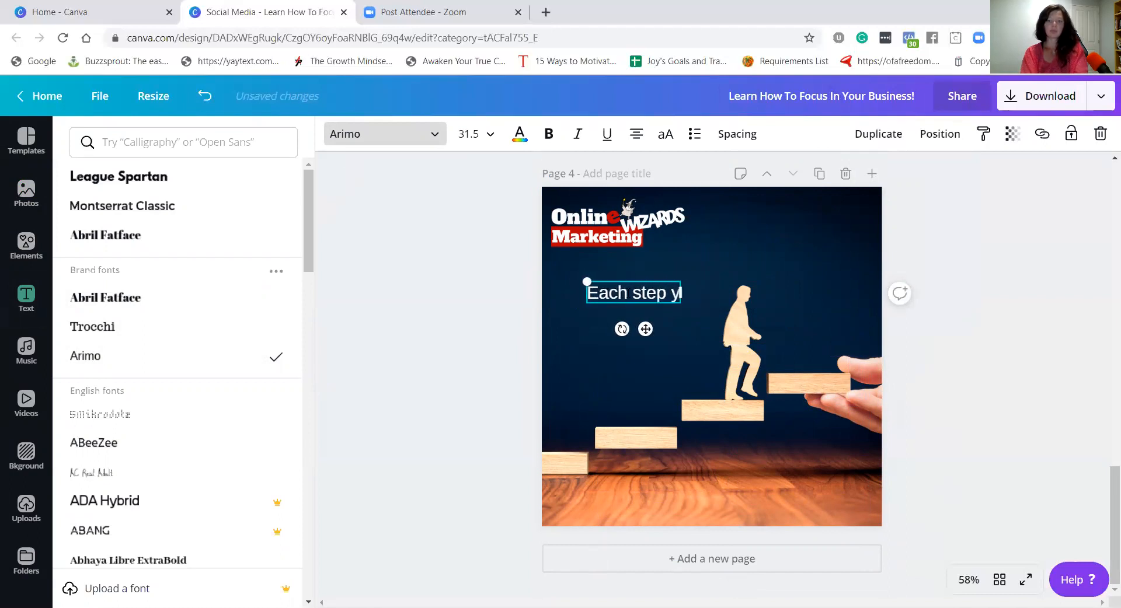
pyautogui.write('ou take in the reigh')
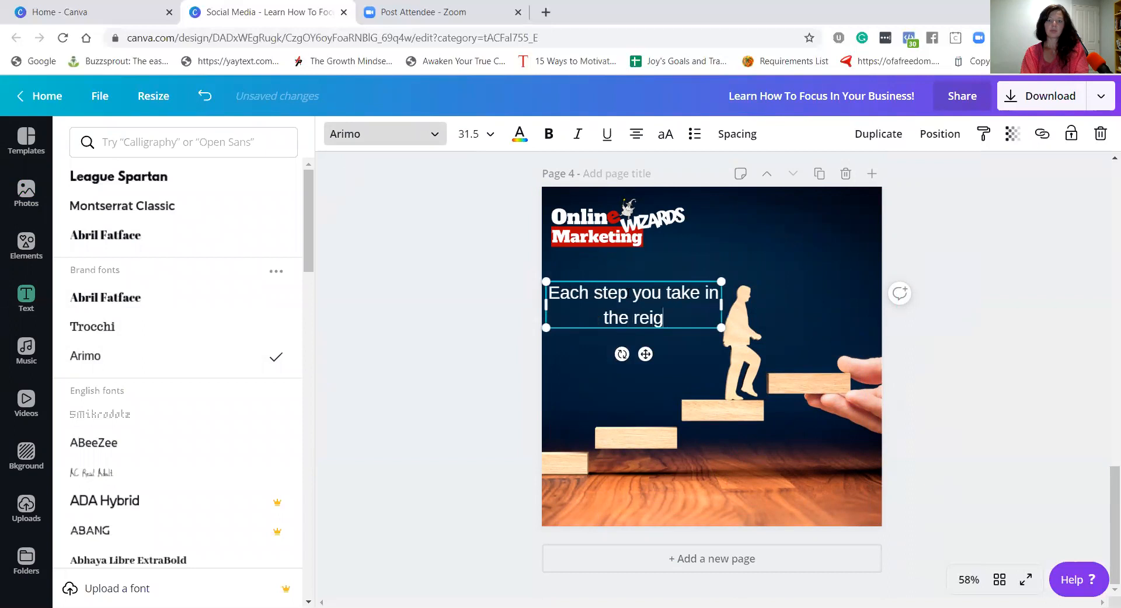
pyautogui.press('BackSpace')
pyautogui.press('BackSpace')
pyautogui.press('BackSpace')
pyautogui.write('ight ')
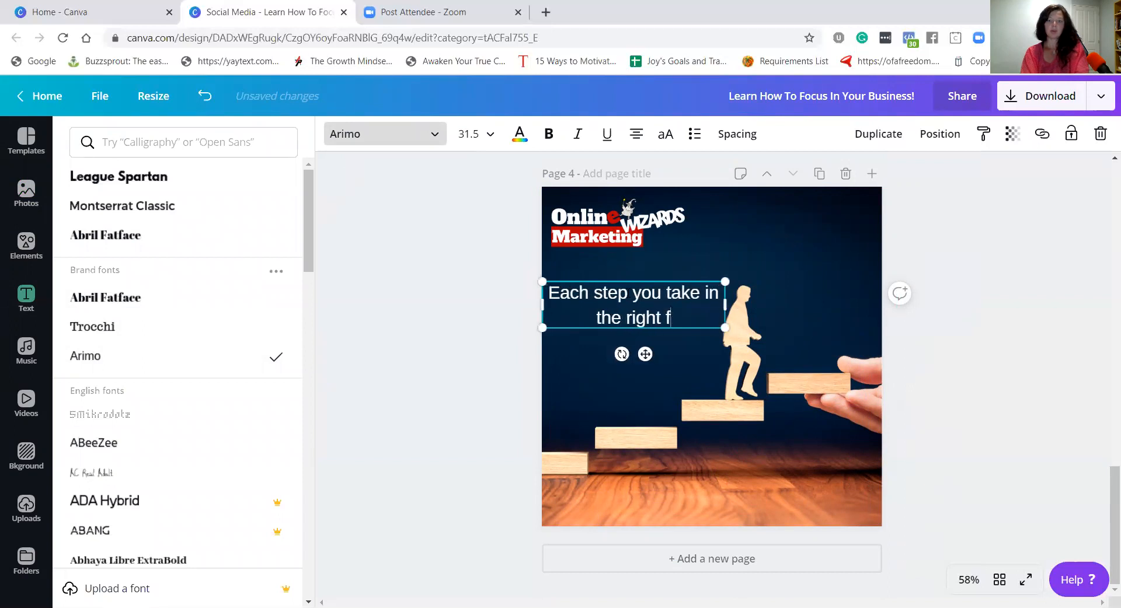
pyautogui.write('dire')
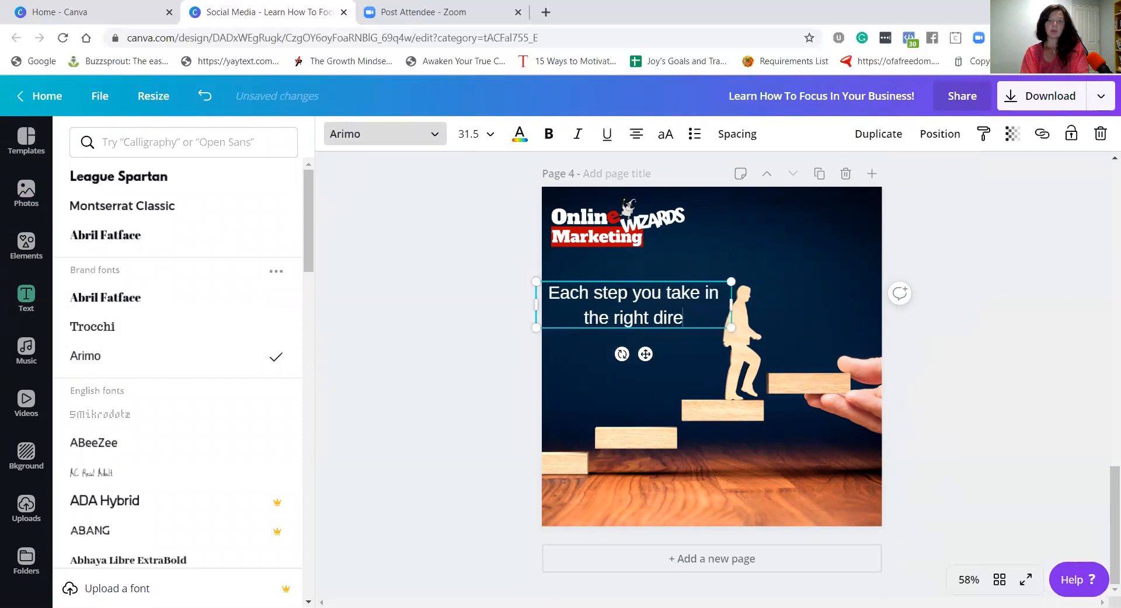
pyautogui.write('citons will ')
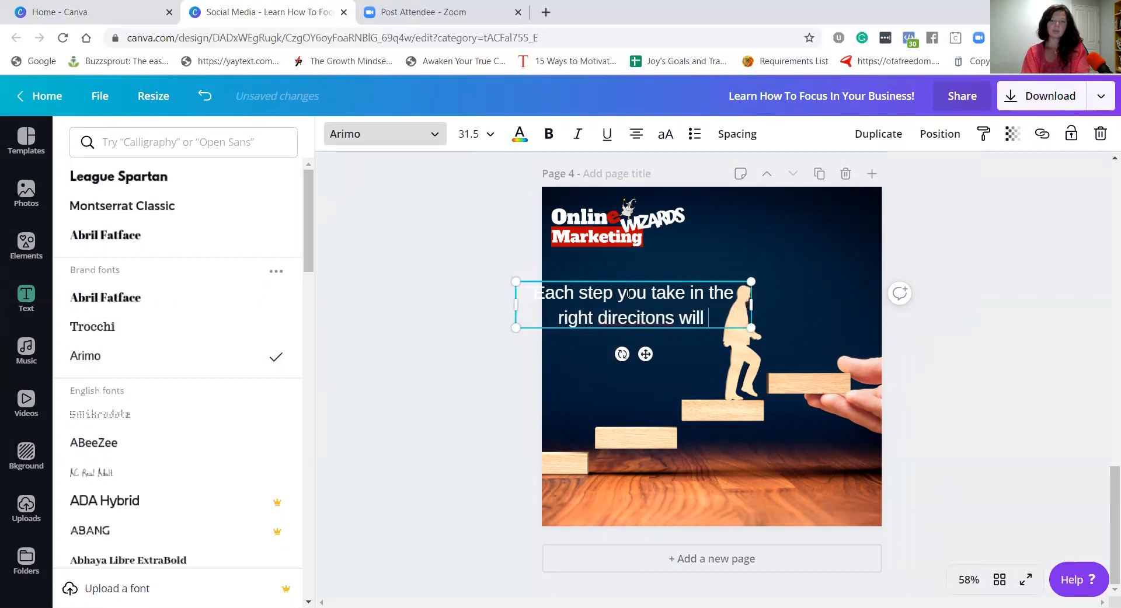
pyautogui.write('lead to success')
# Step: Move the heading onto the wooden floor area of page 4 and replace its misspelled word with the spelling suggestion "directors"
pyautogui.moveTo(668, 278); pyautogui.dragTo(729, 477)
pyautogui.rightClick(642, 506)
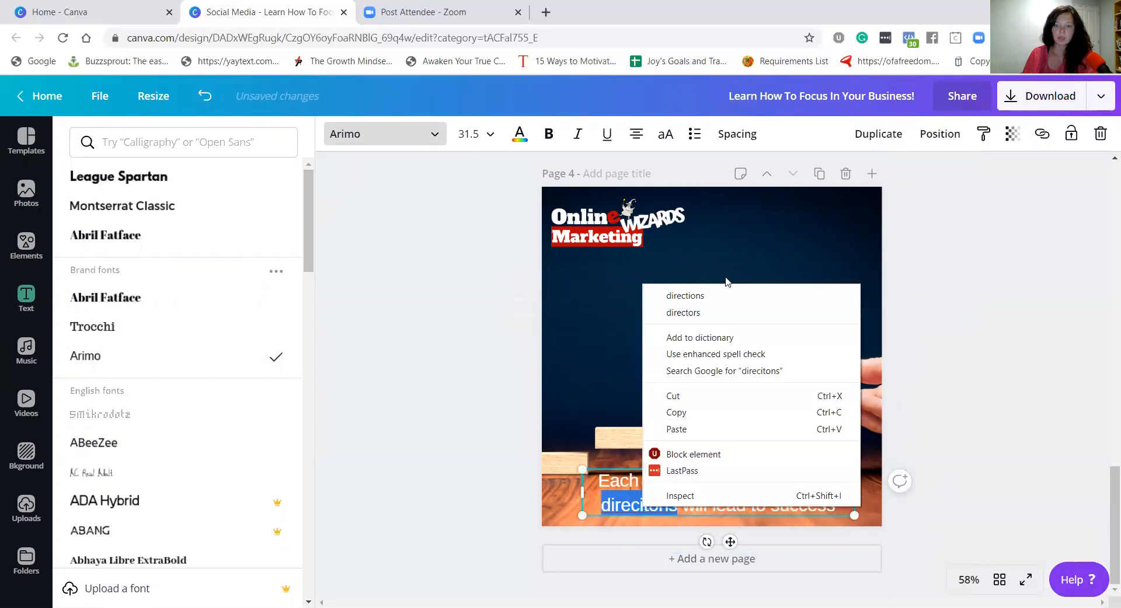
pyautogui.click(718, 313)
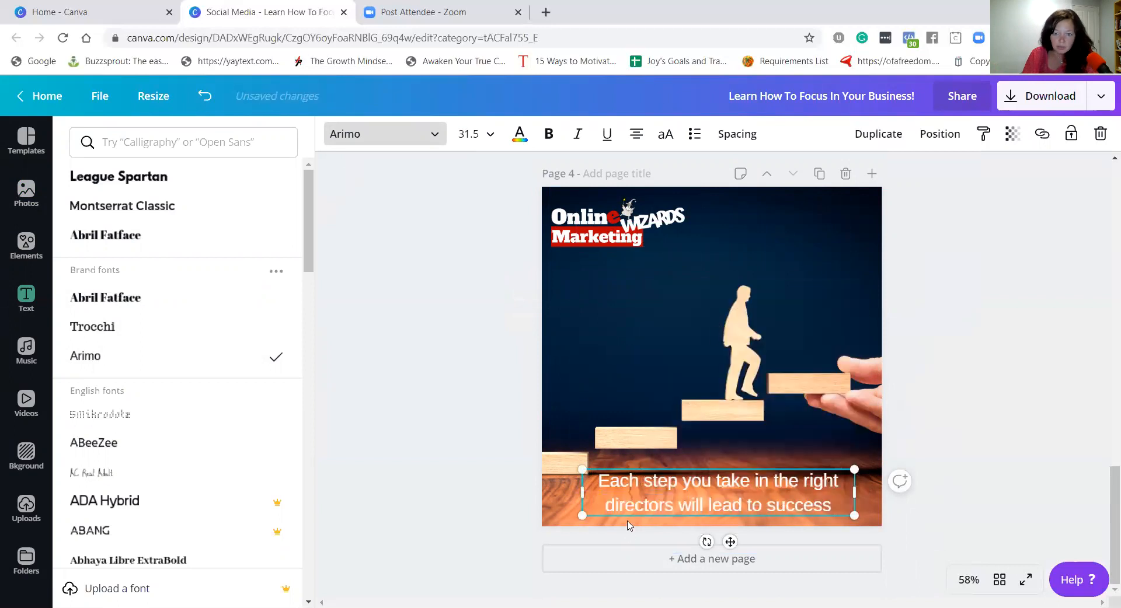
# Step: Undo the heading changes on page 4 and select the climbing-figure photo
pyautogui.click(204, 95)
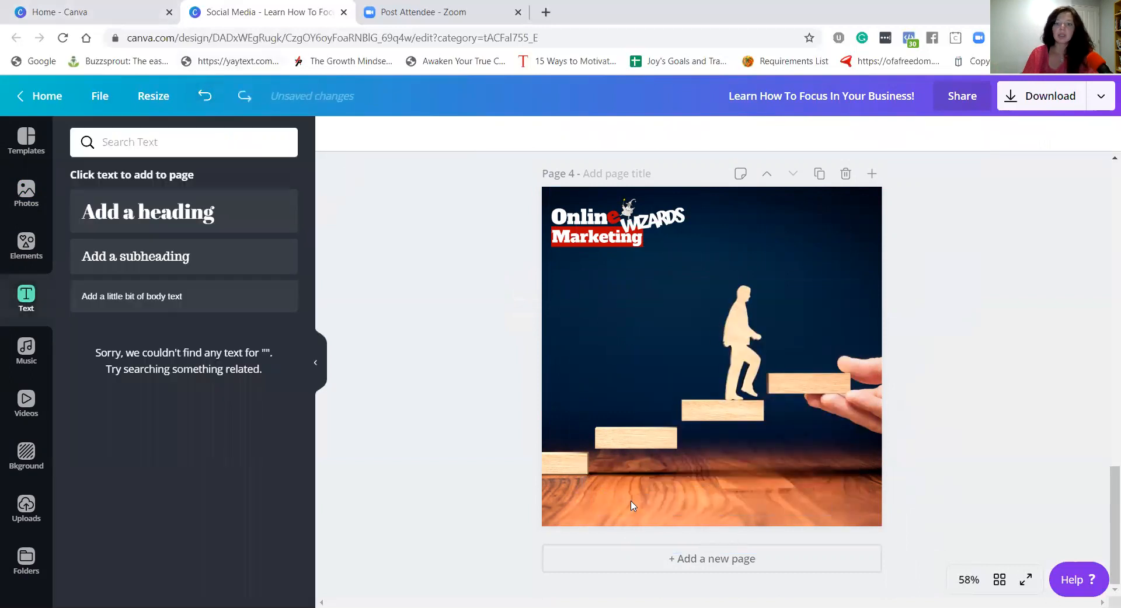
pyautogui.click(658, 370)
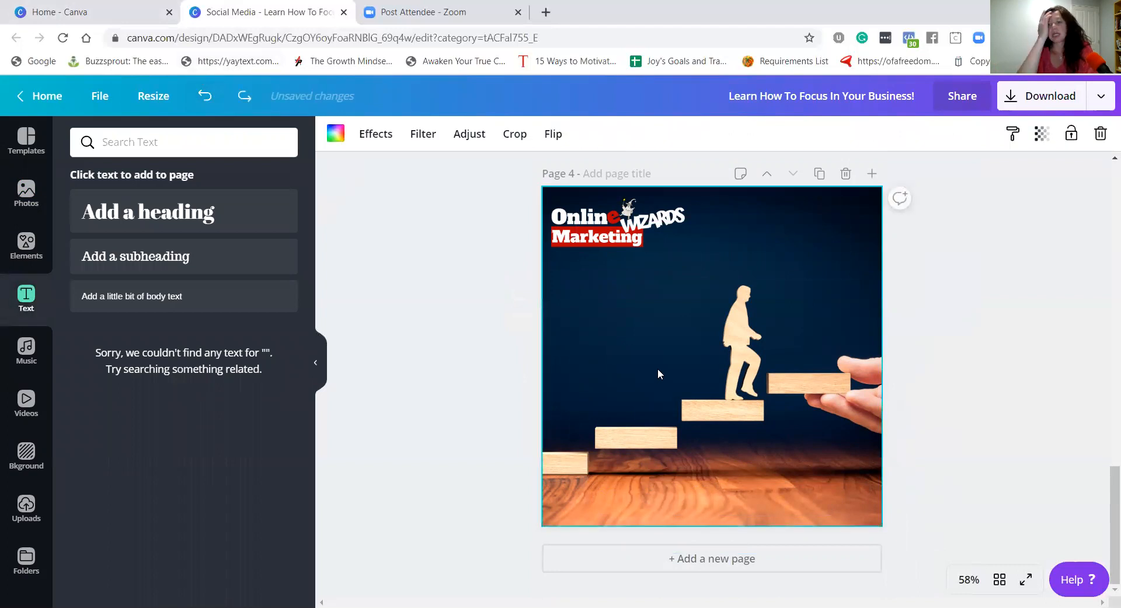
# Step: Look through the designs on pages 1 to 4 and return to page 4
pyautogui.scroll(8, 751, 371)
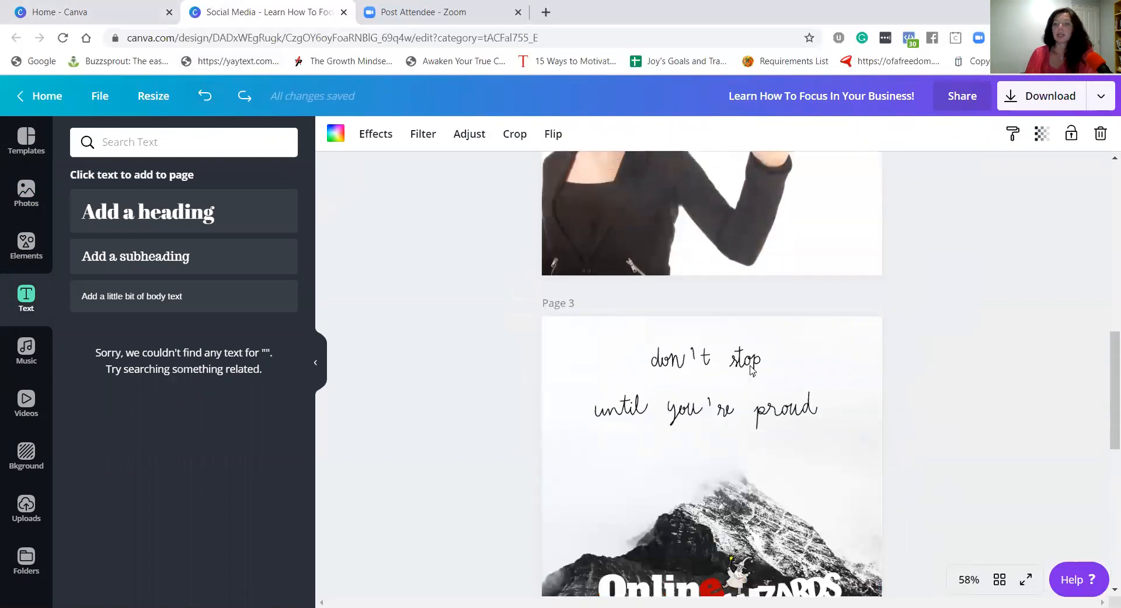
pyautogui.scroll(-5, 751, 370)
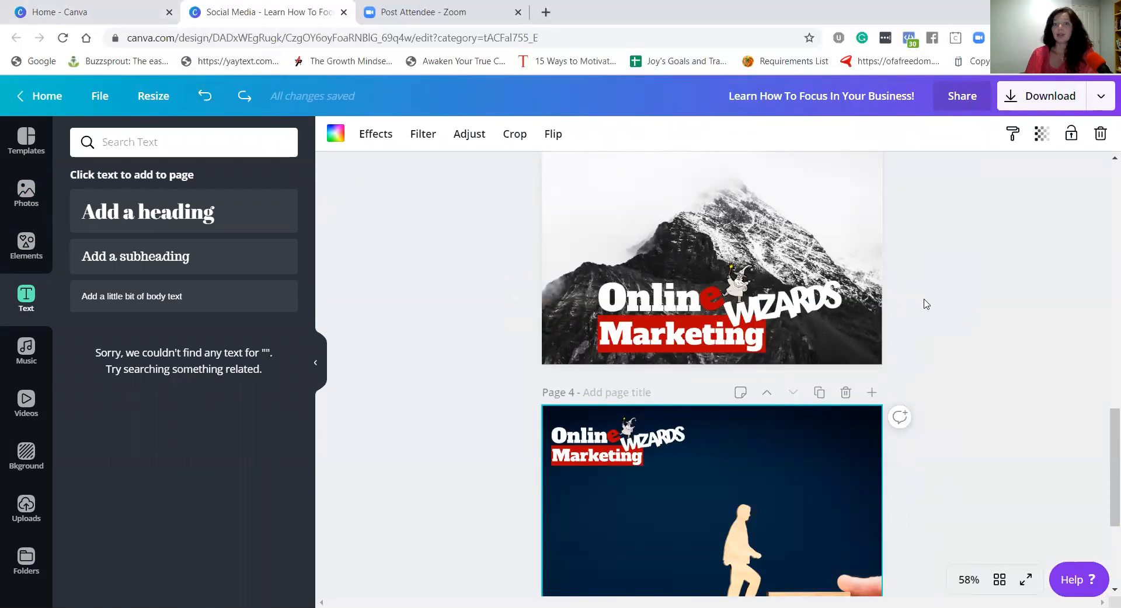
pyautogui.scroll(5, 926, 304)
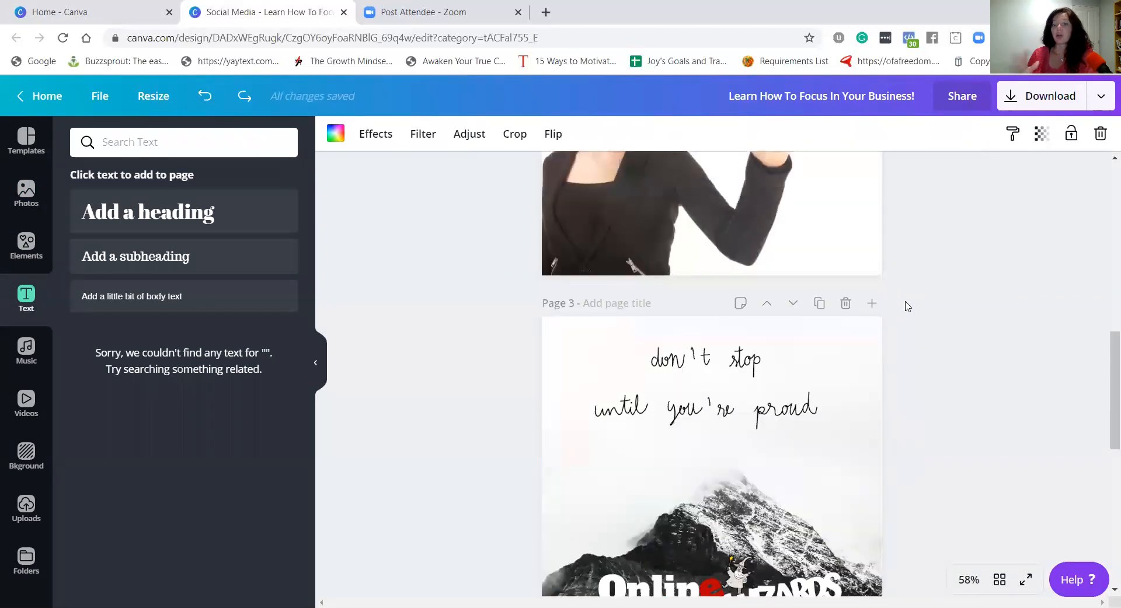
pyautogui.scroll(9, 973, 208)
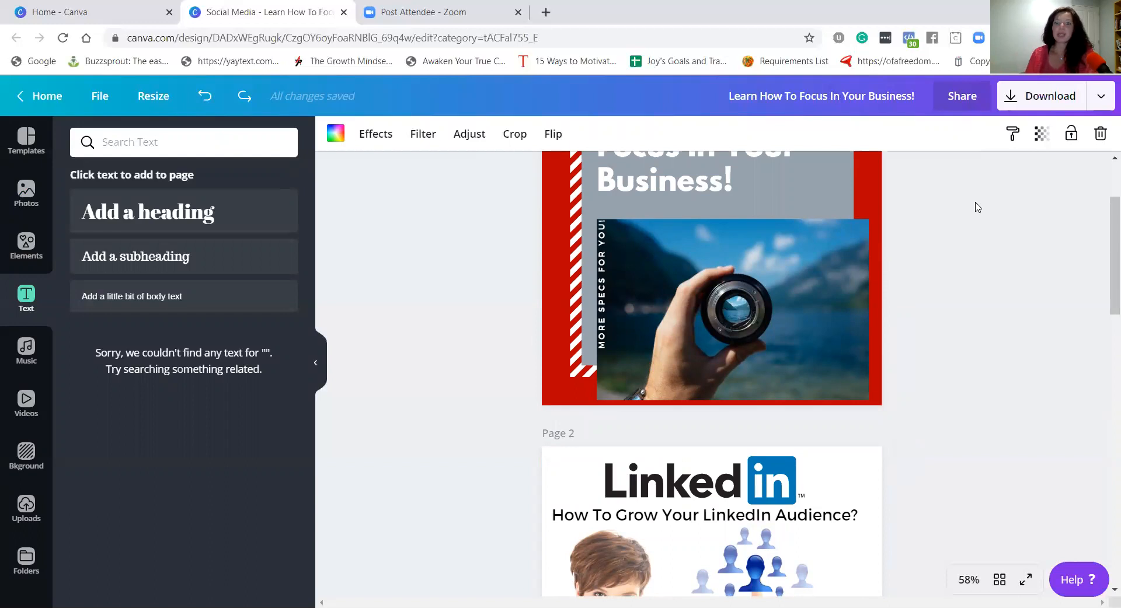
pyautogui.scroll(2, 978, 207)
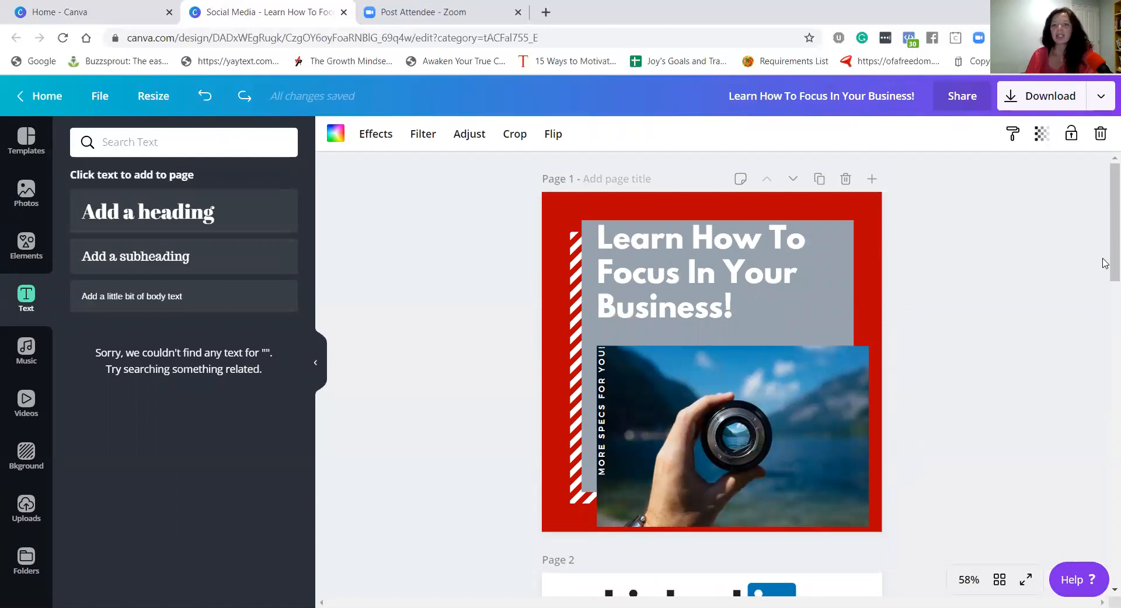
pyautogui.scroll(-20, 1104, 262)
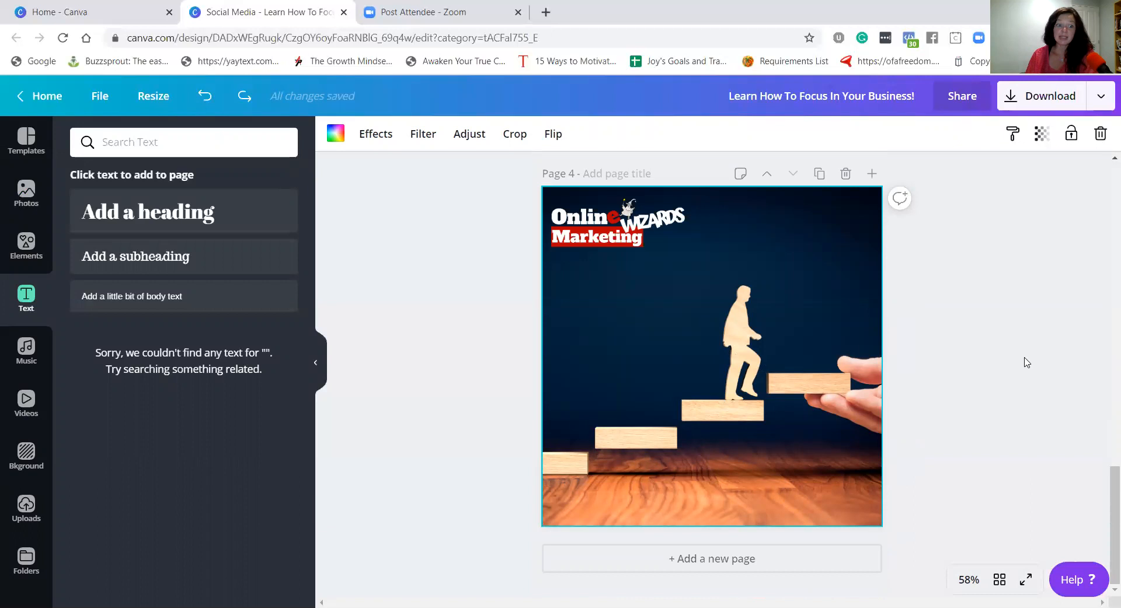
# Step: Open the library of stock videos
pyautogui.click(26, 401)
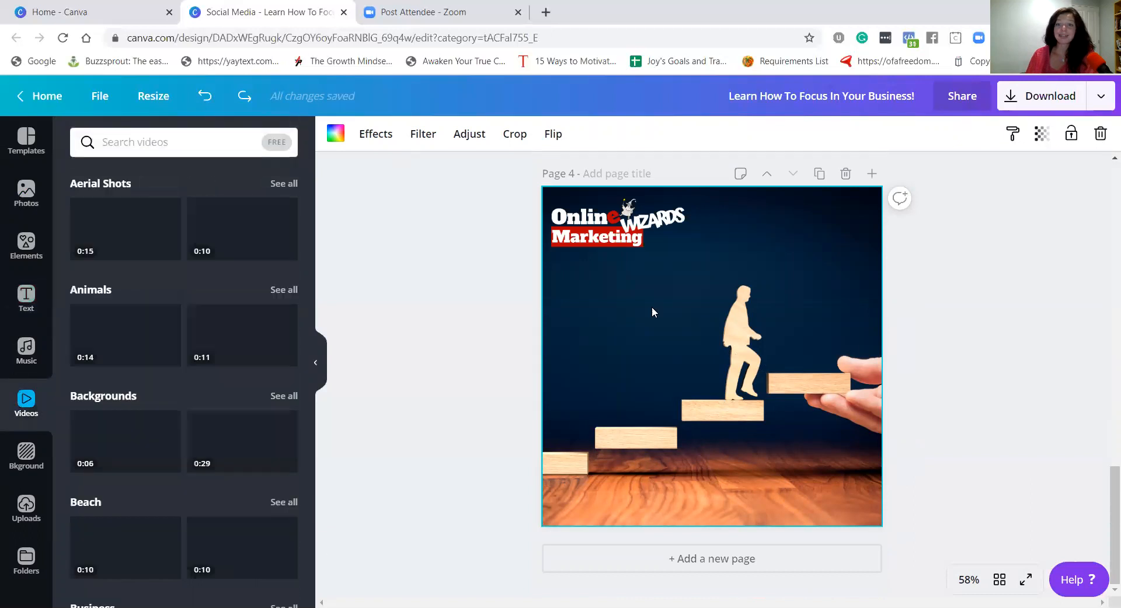